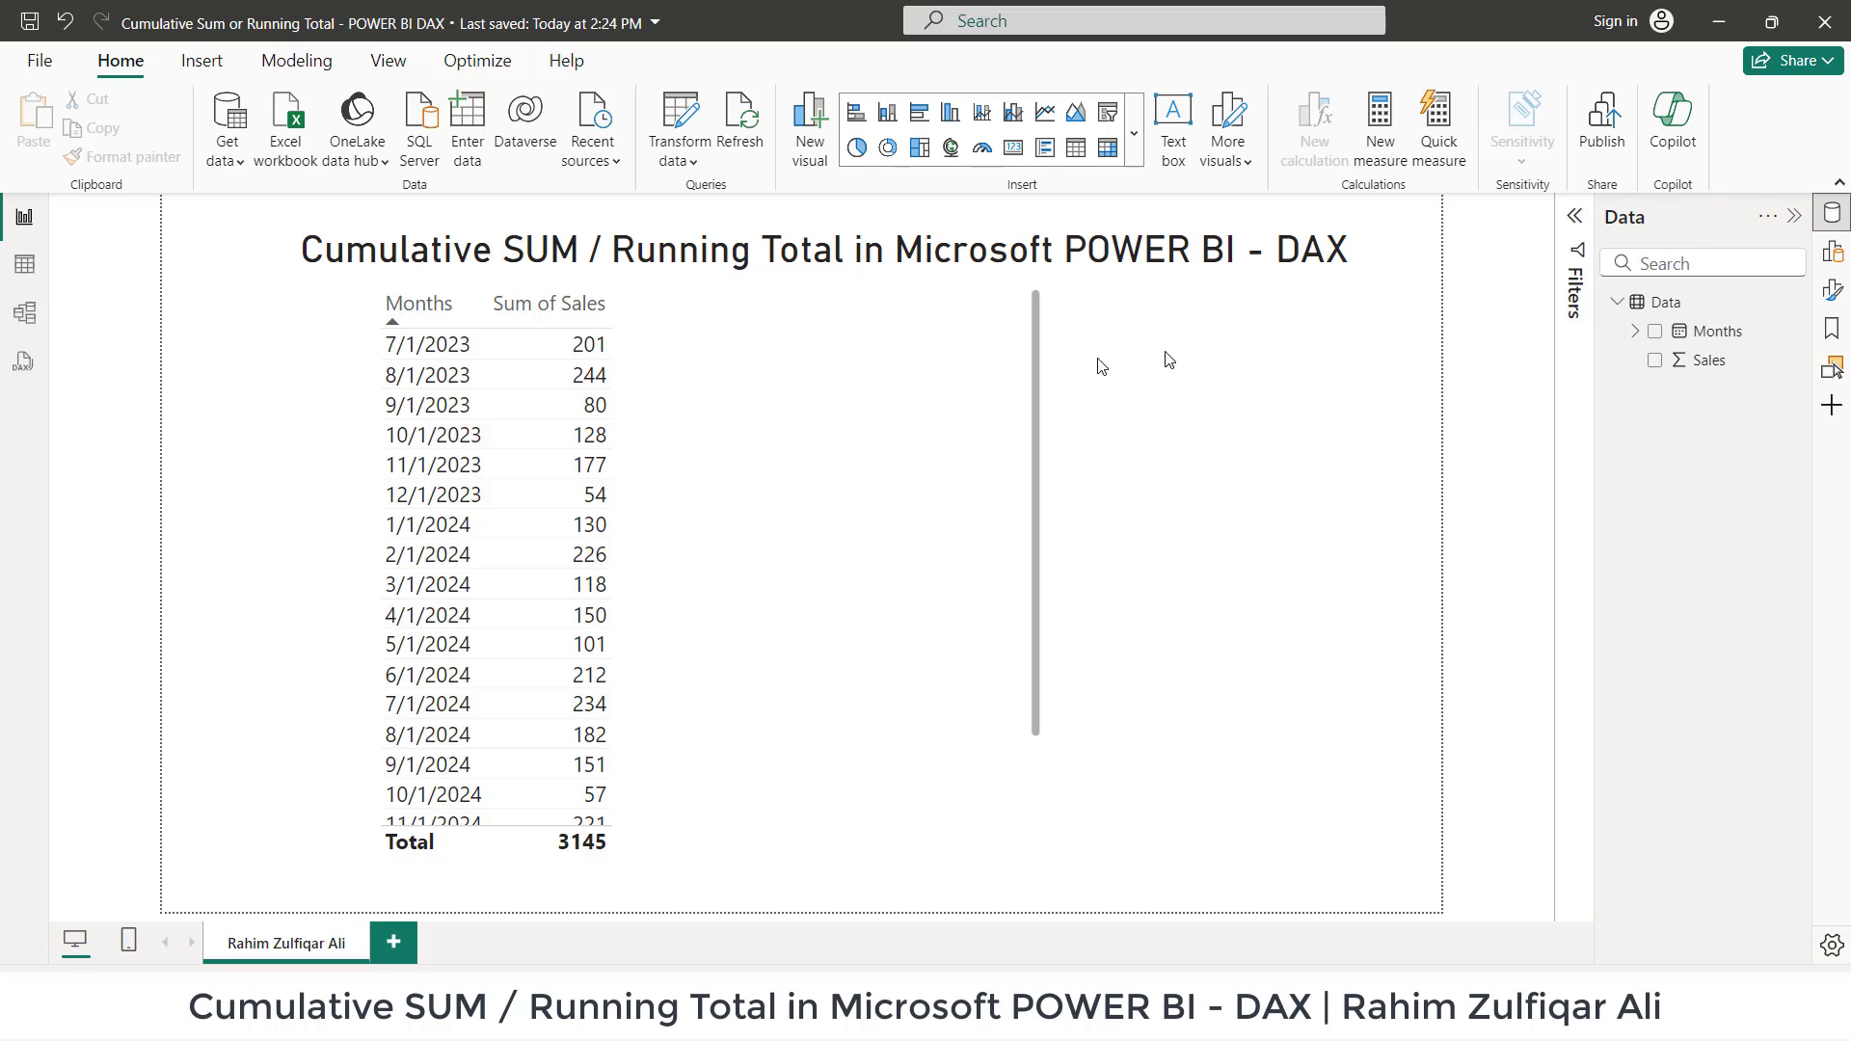
- Add a new visual calculation to the Months and Sum of Sales table using the Running sum template
{"action": "left_click", "coordinate": [998, 356]}
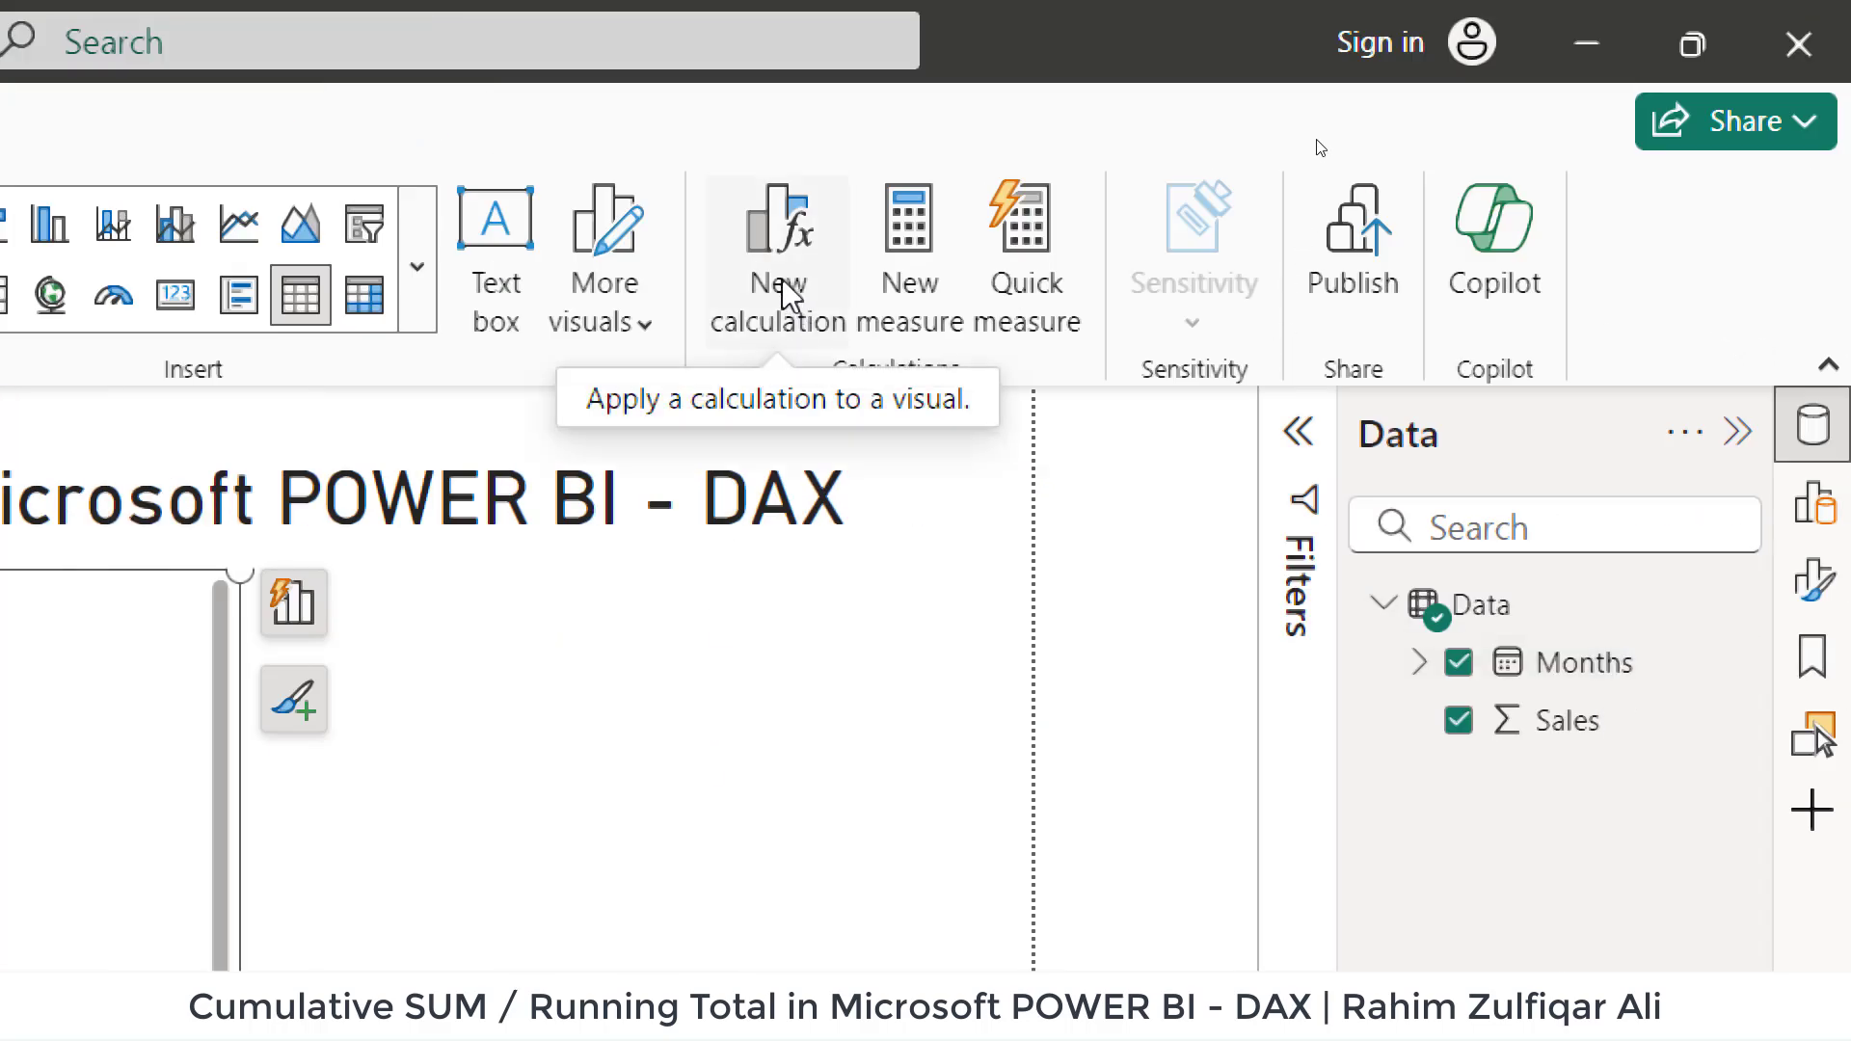
{"action": "left_click", "coordinate": [721, 768]}
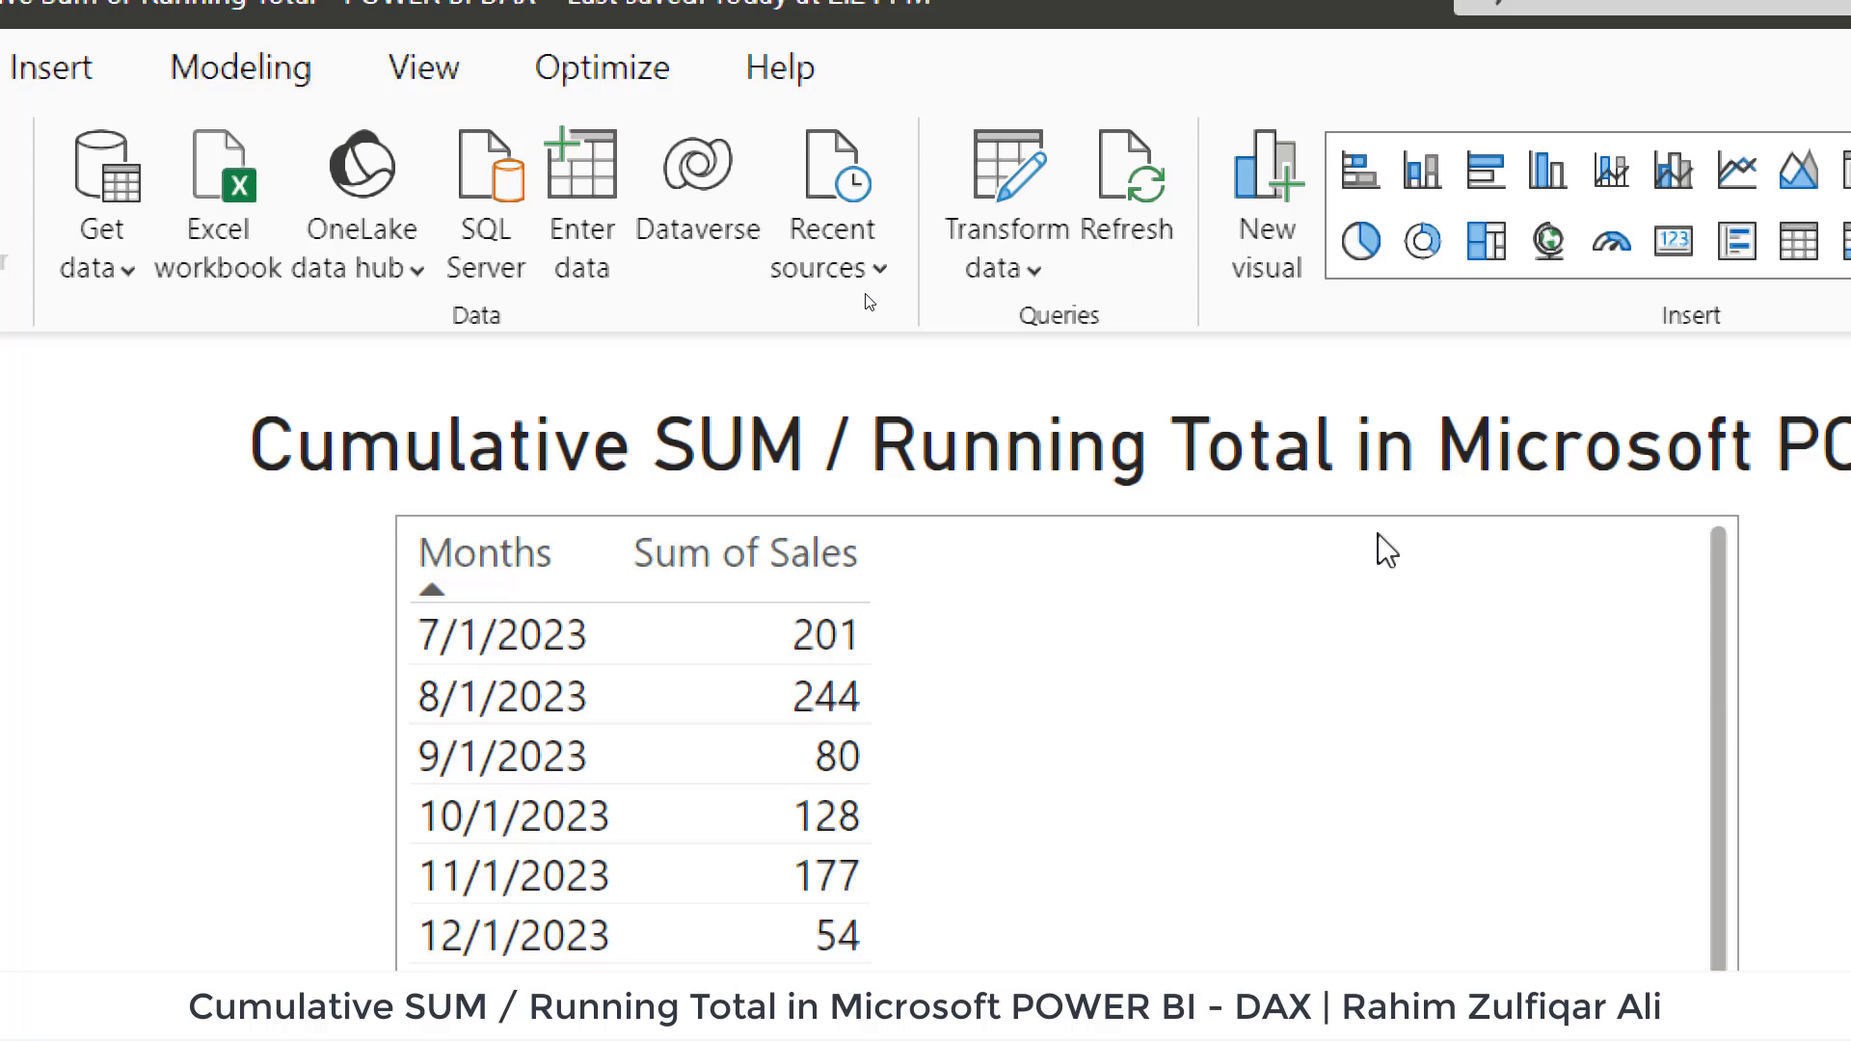
{"action": "left_click", "coordinate": [1386, 551]}
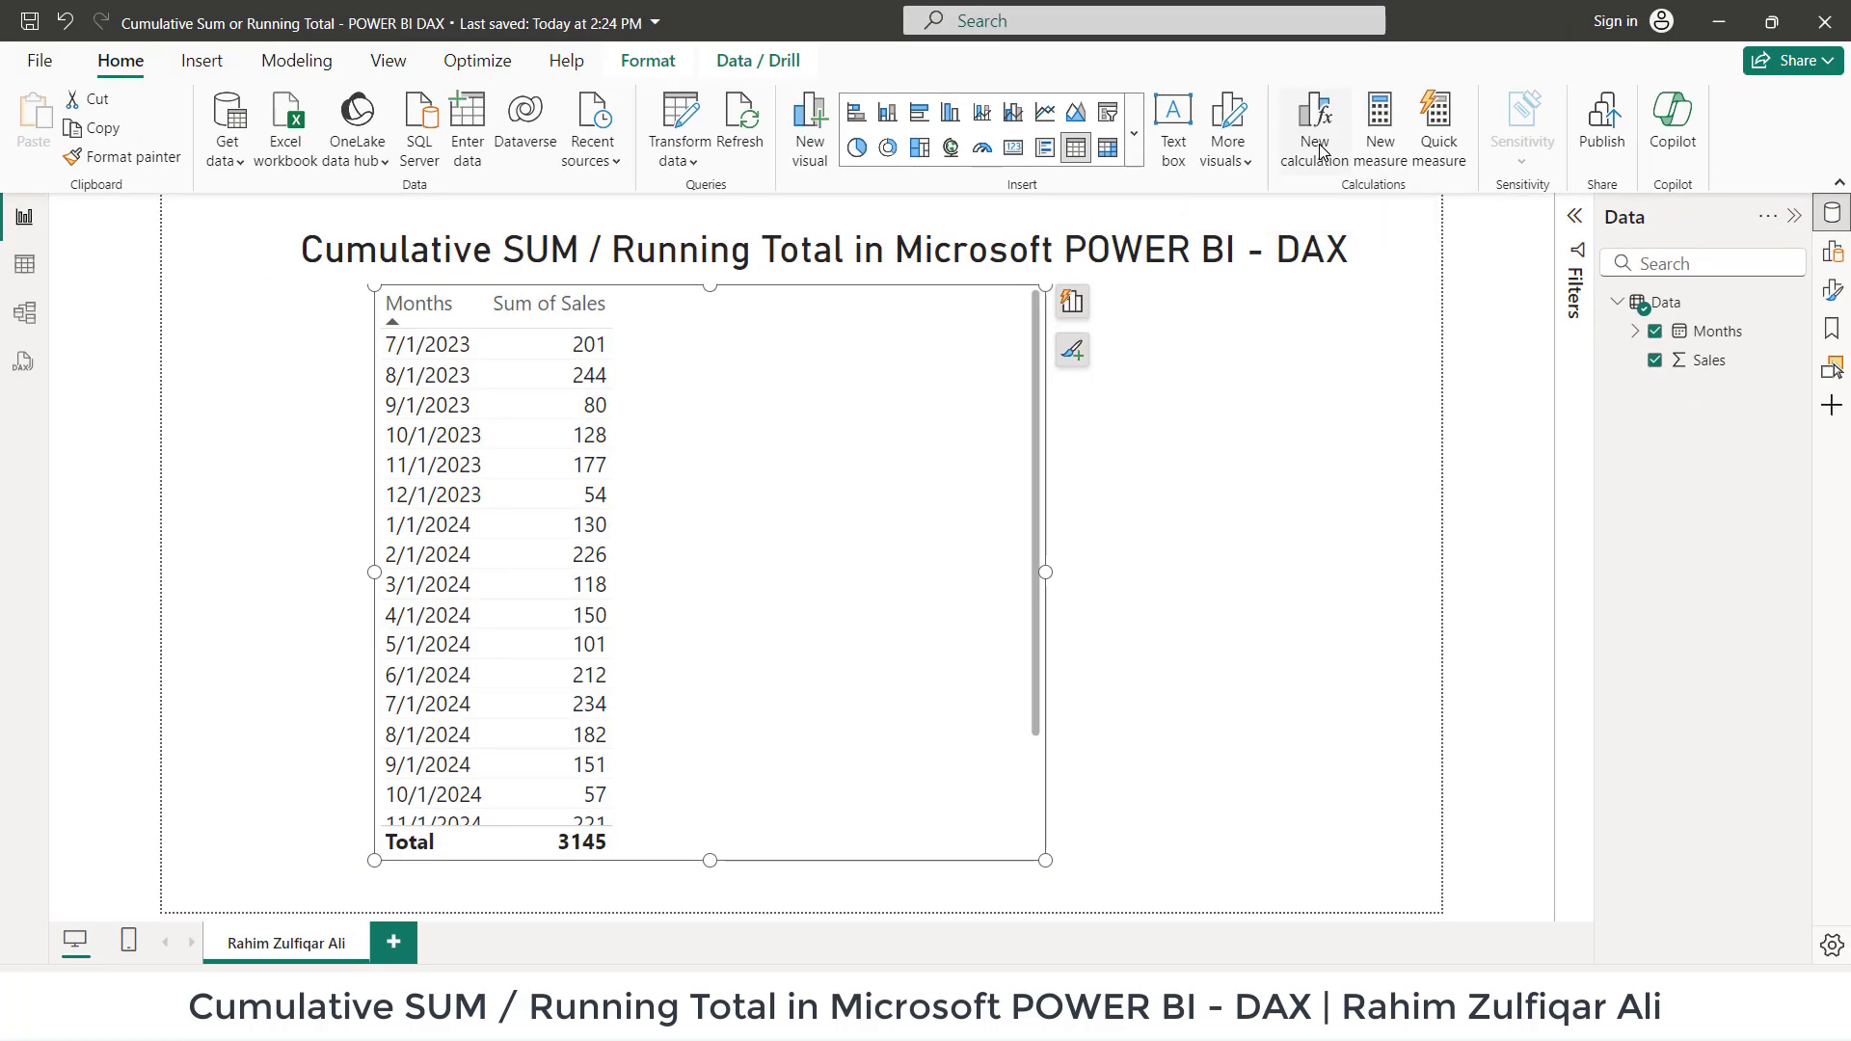
{"action": "left_click", "coordinate": [1317, 131]}
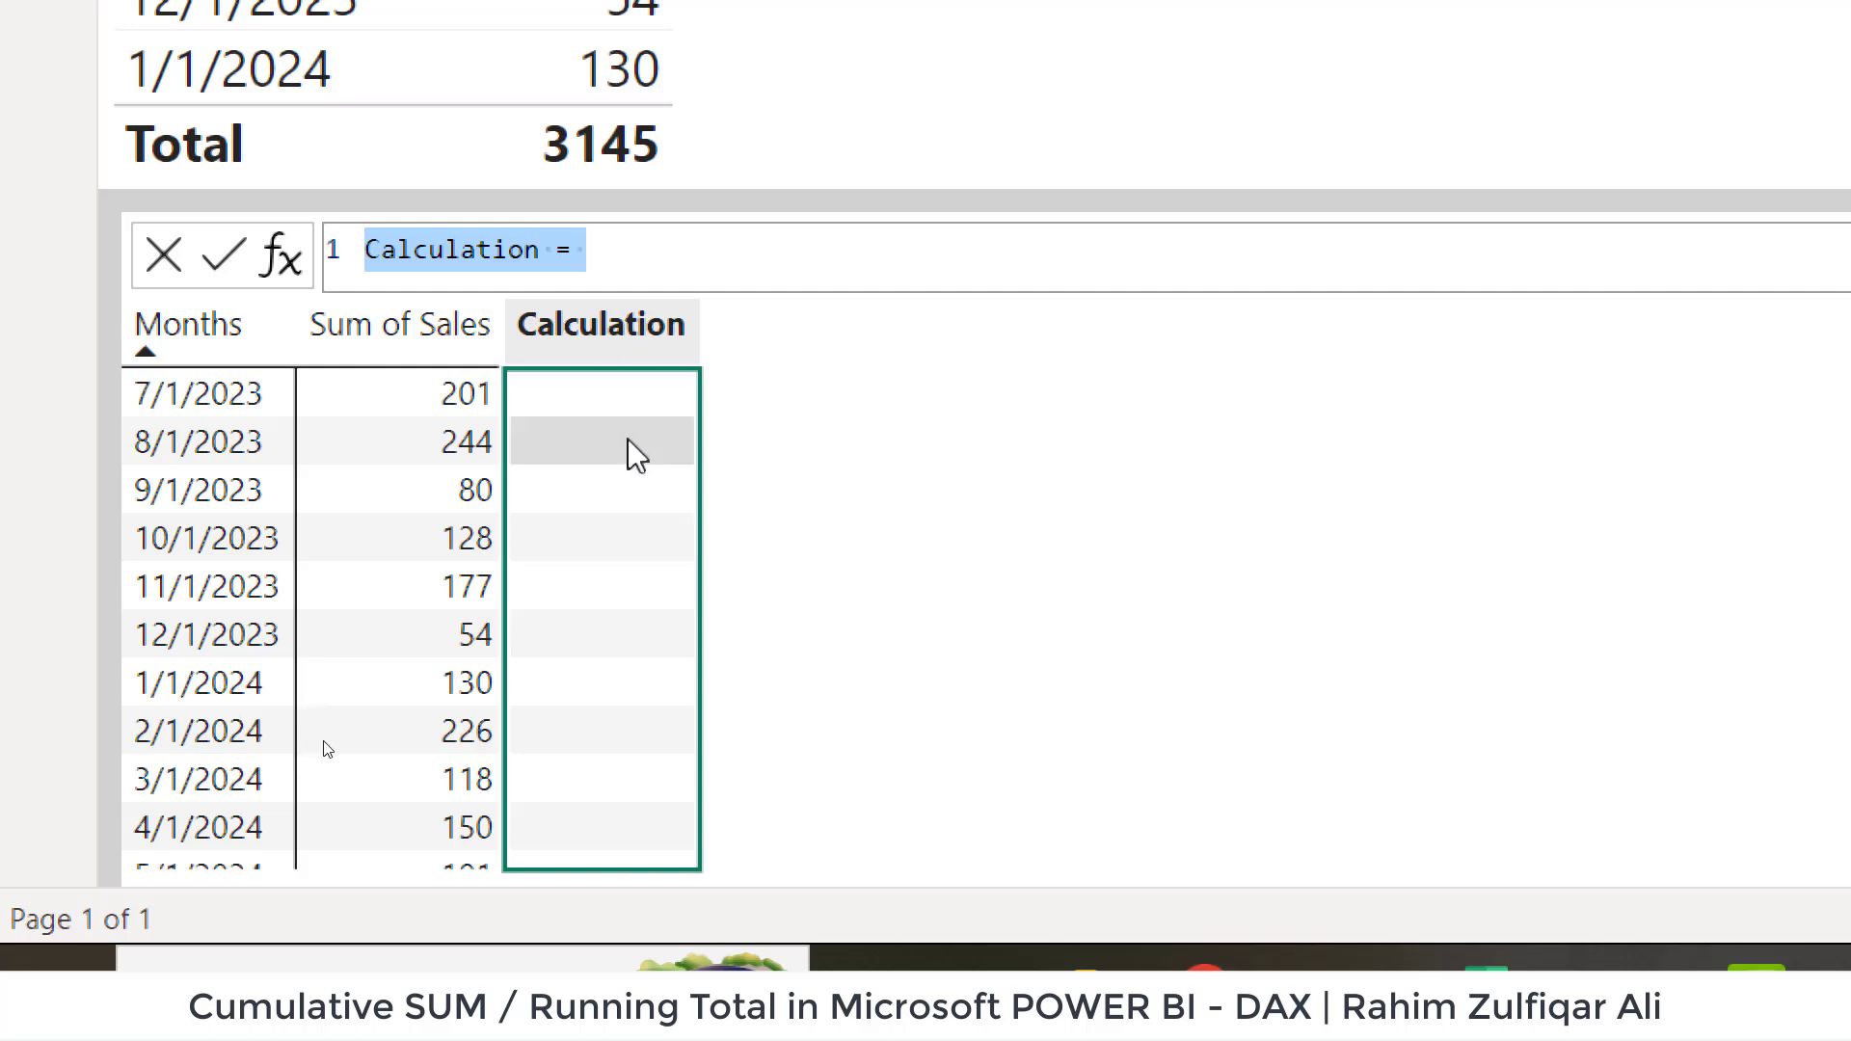
{"action": "left_click", "coordinate": [283, 265]}
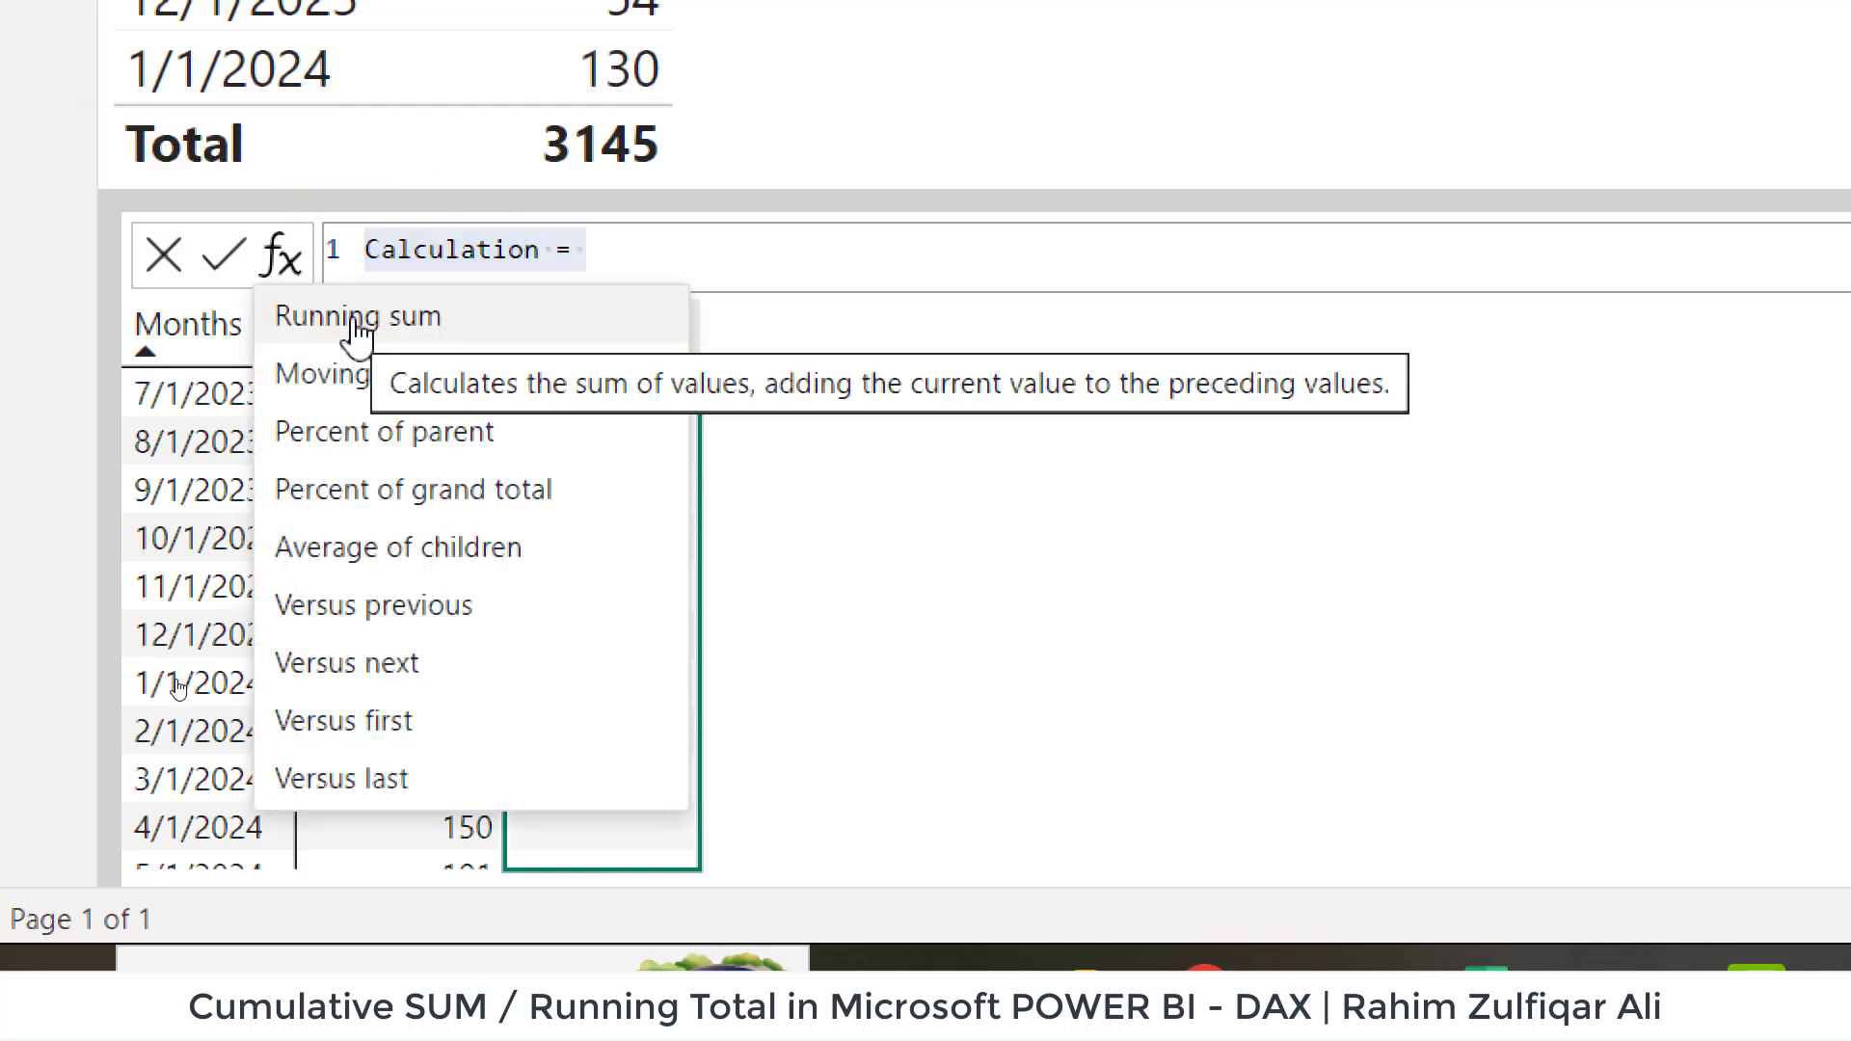
{"action": "left_click", "coordinate": [356, 318]}
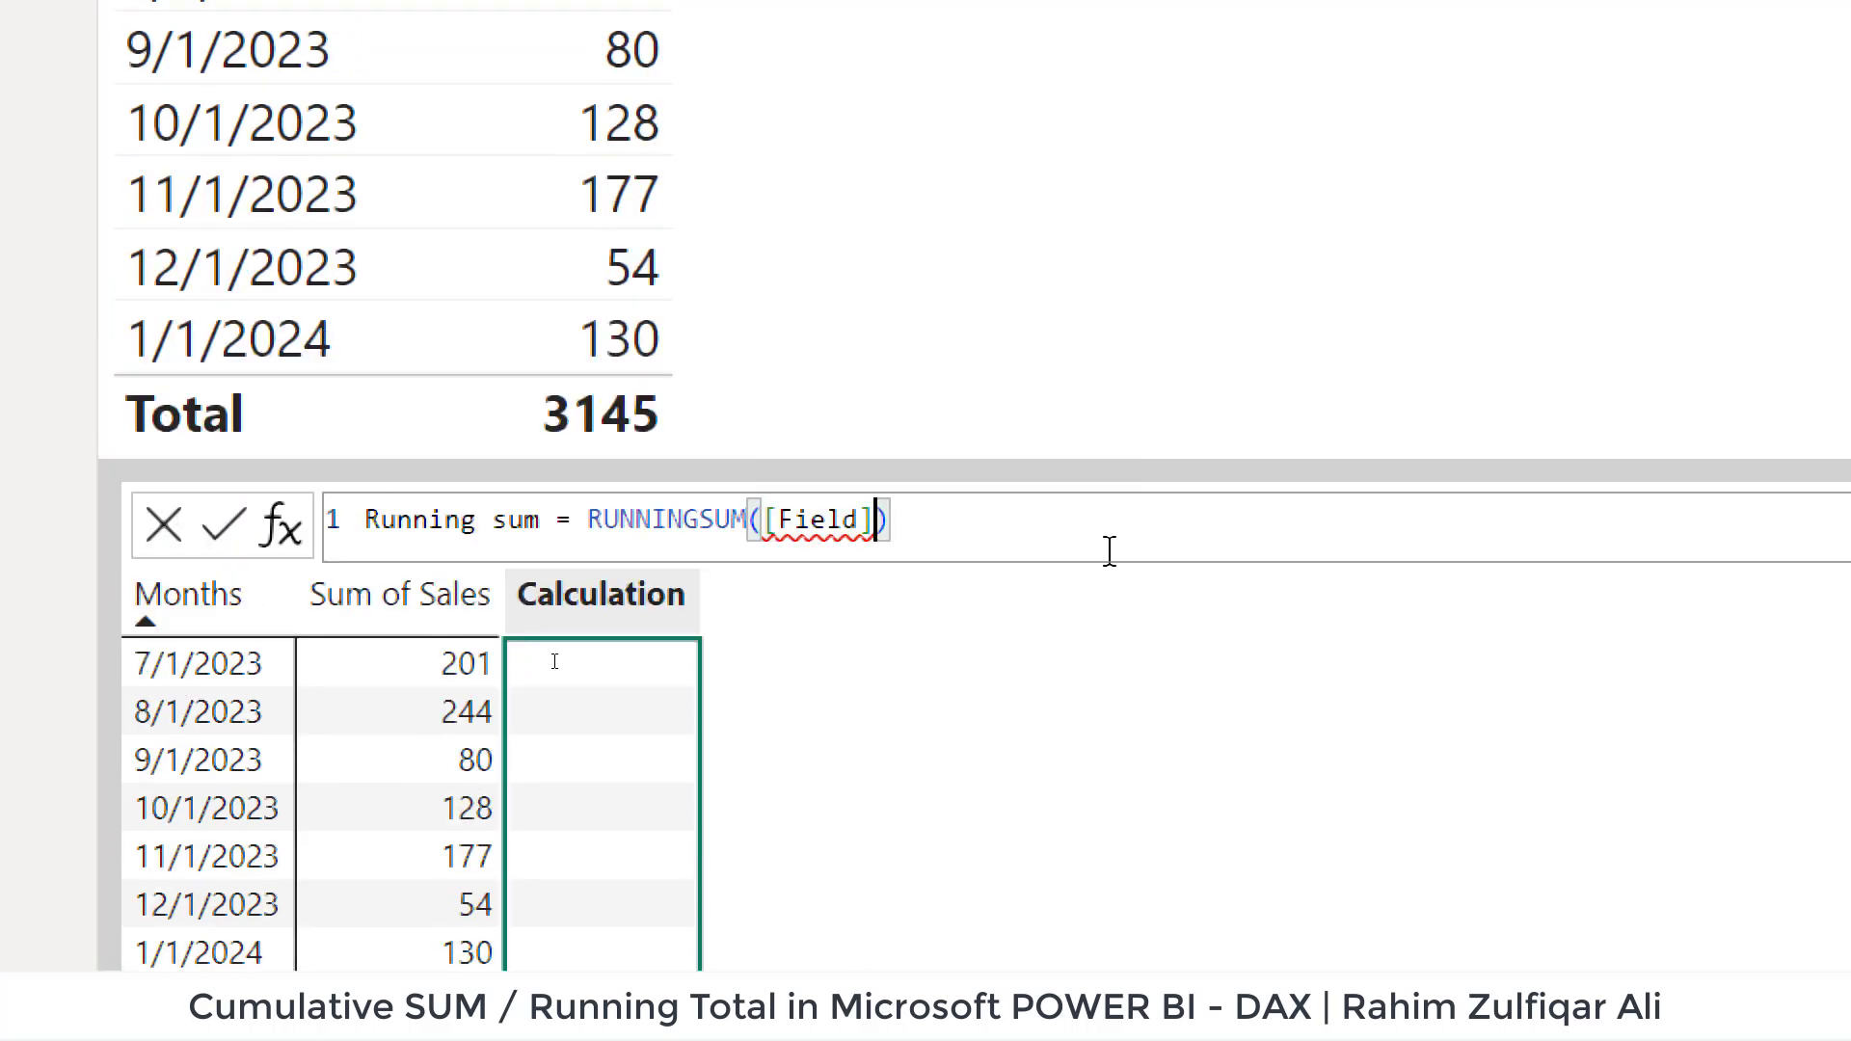
- Replace the RUNNINGSUM placeholder field with [Sum of Sales] and commit the calculation
{"action": "key", "text": "BackSpace"}
{"action": "key", "text": "BackSpace"}
{"action": "key", "text": "BackSpace"}
{"action": "key", "text": "BackSpace"}
{"action": "key", "text": "BackSpace"}
{"action": "key", "text": "BackSpace"}
{"action": "key", "text": "BackSpace"}
{"action": "type", "text": "["}
{"action": "key", "text": "Down"}
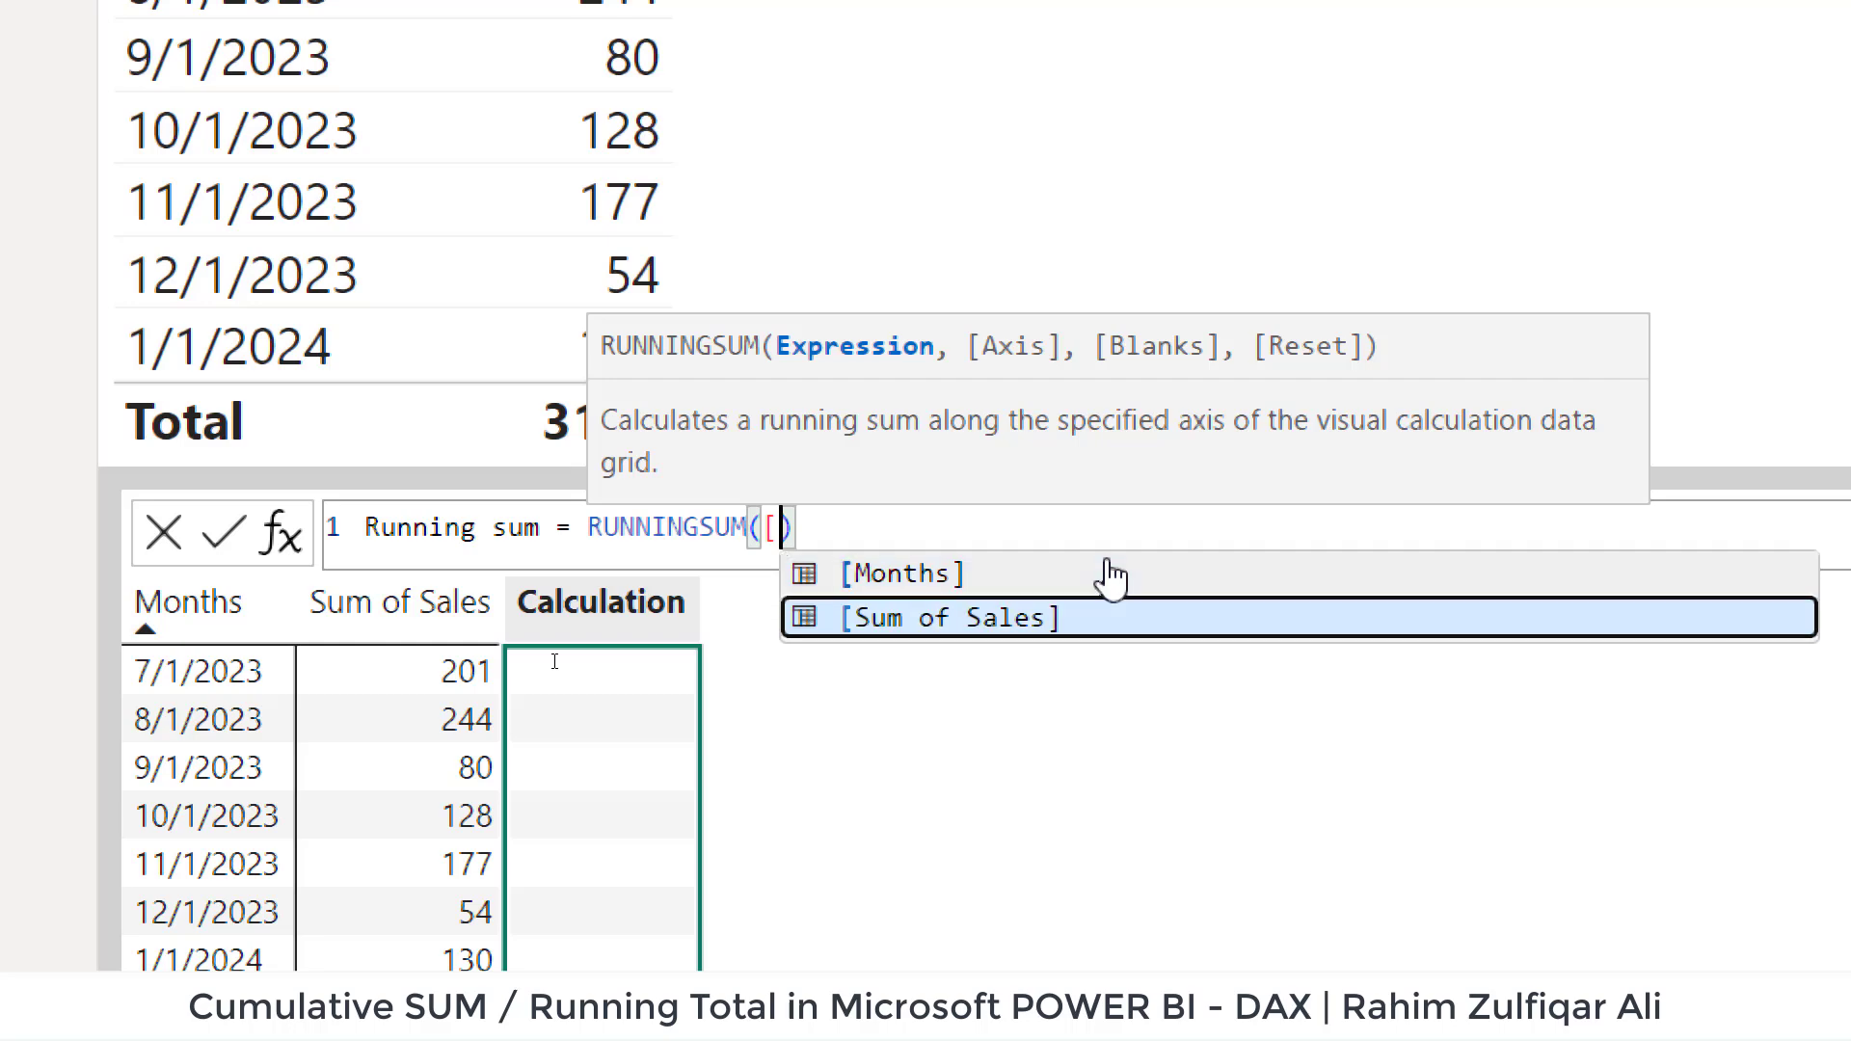
{"action": "key", "text": "Tab"}
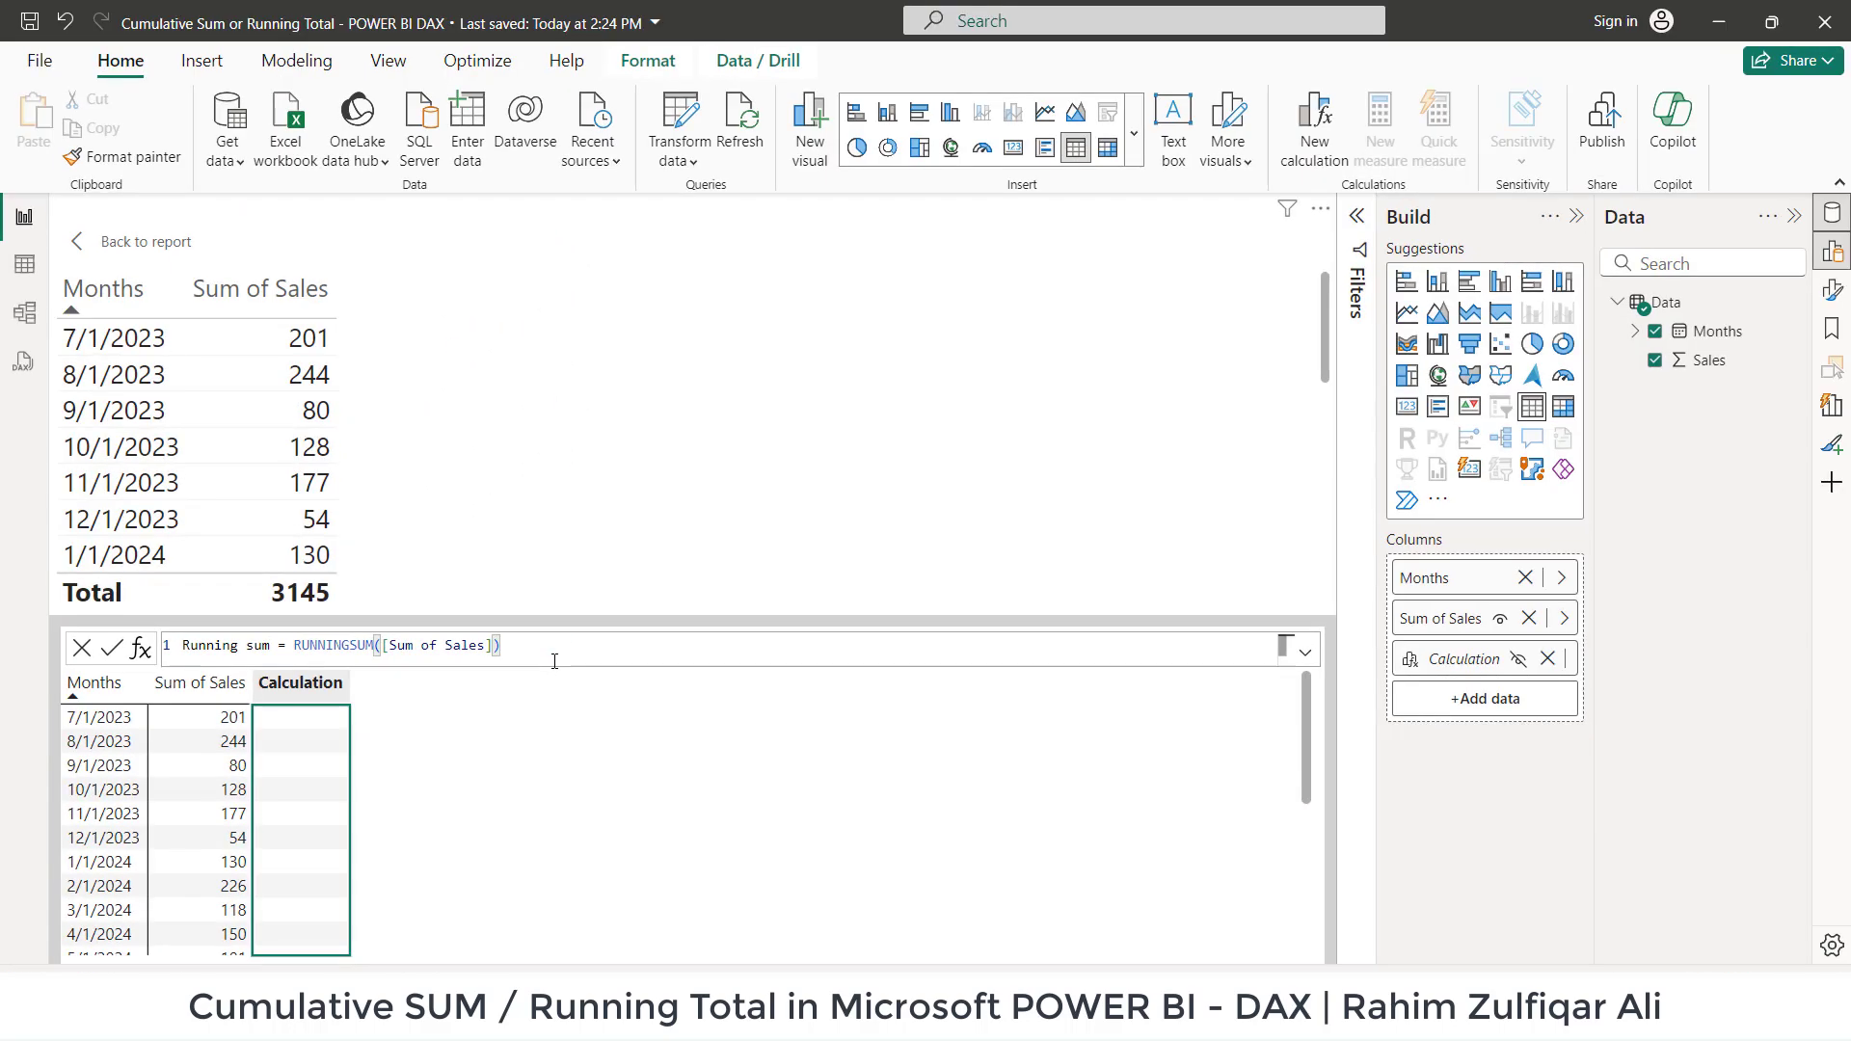
{"action": "key", "text": "Return"}
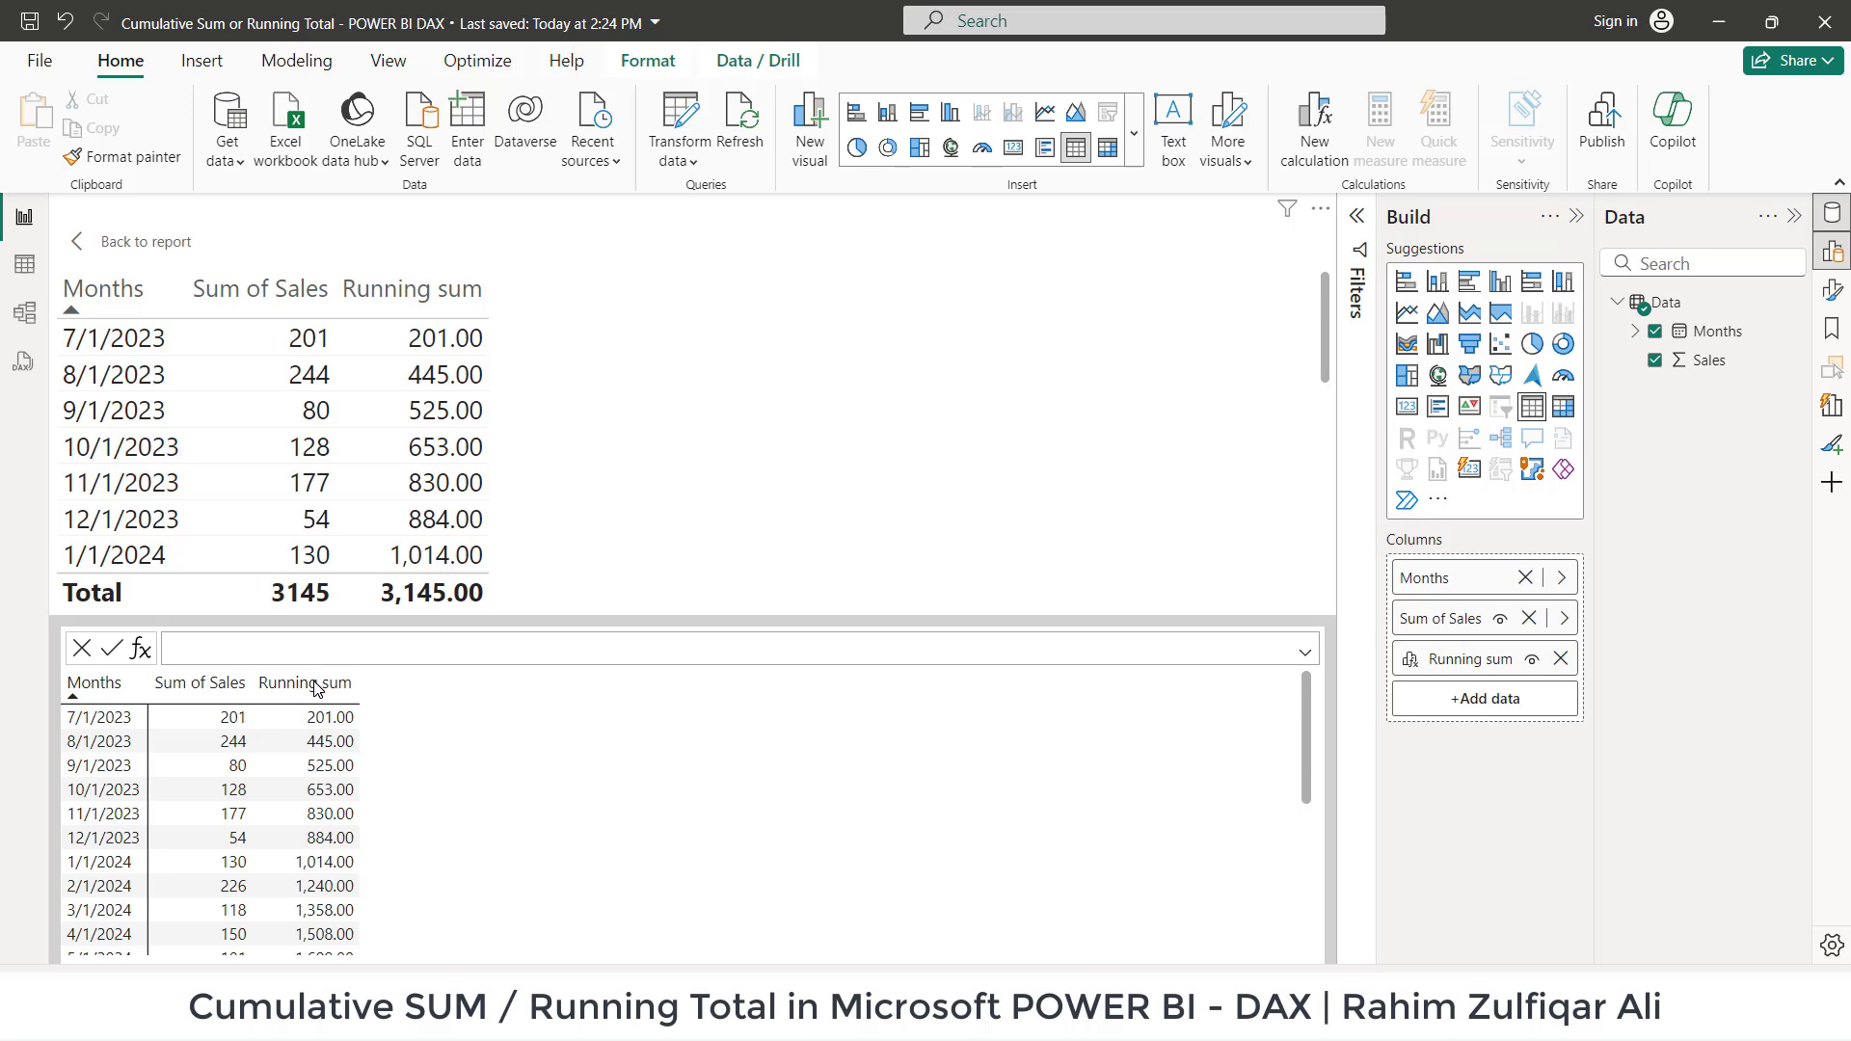
- Return to the report page and look through the table's monthly running sums
{"action": "left_click", "coordinate": [85, 244]}
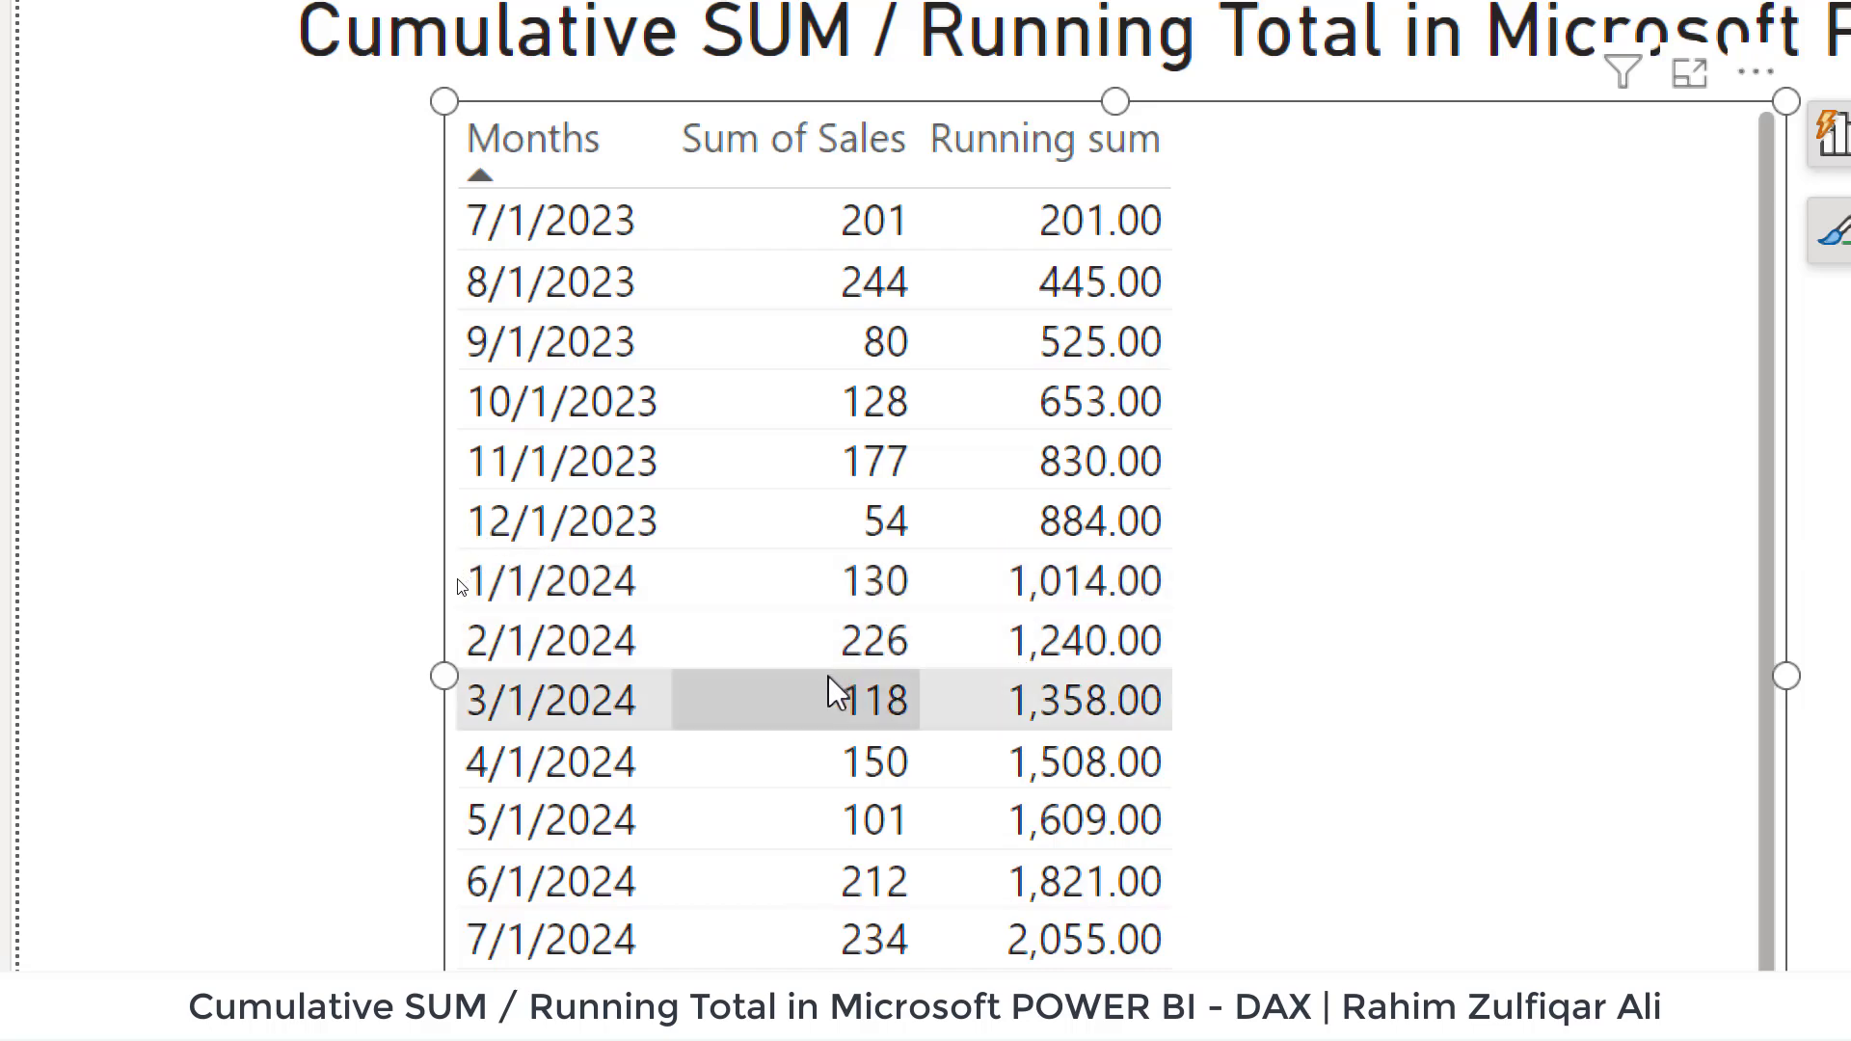
{"action": "scroll", "coordinate": [1061, 767], "scroll_direction": "down", "scroll_amount": 3}
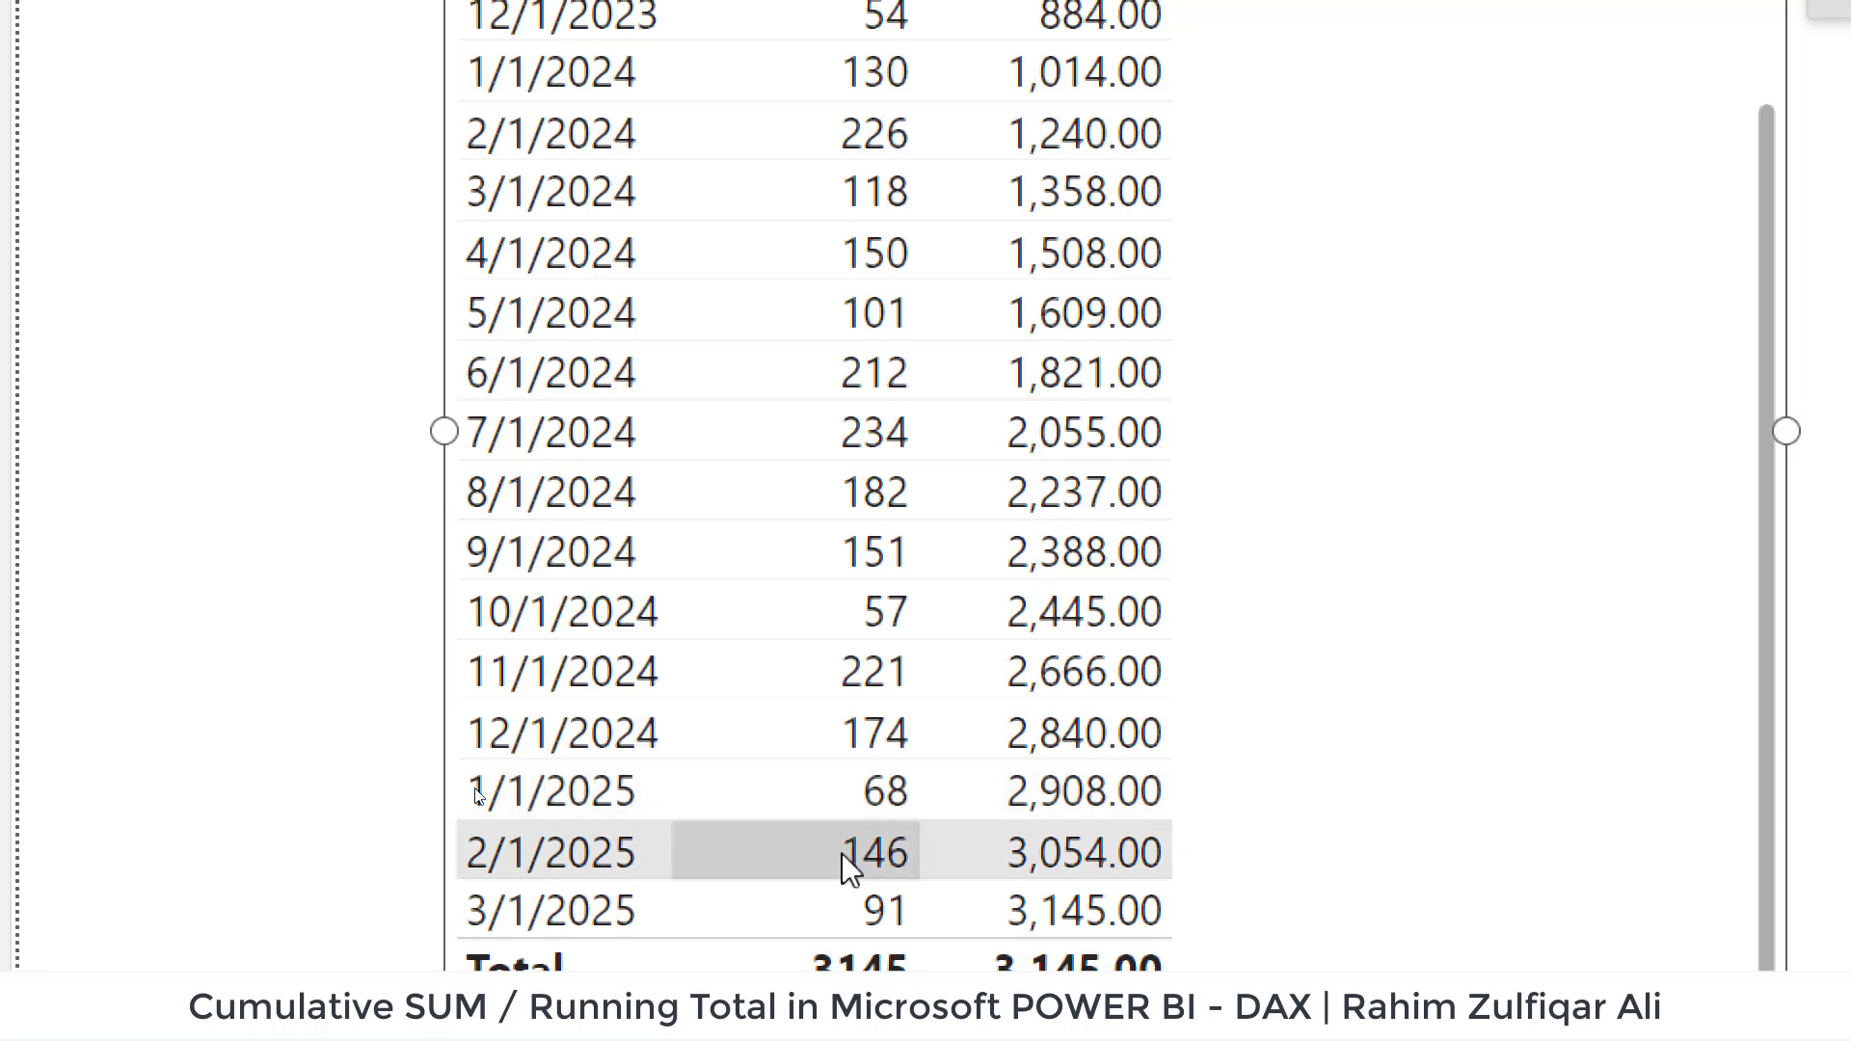
{"action": "scroll", "coordinate": [1103, 111], "scroll_direction": "up", "scroll_amount": 3}
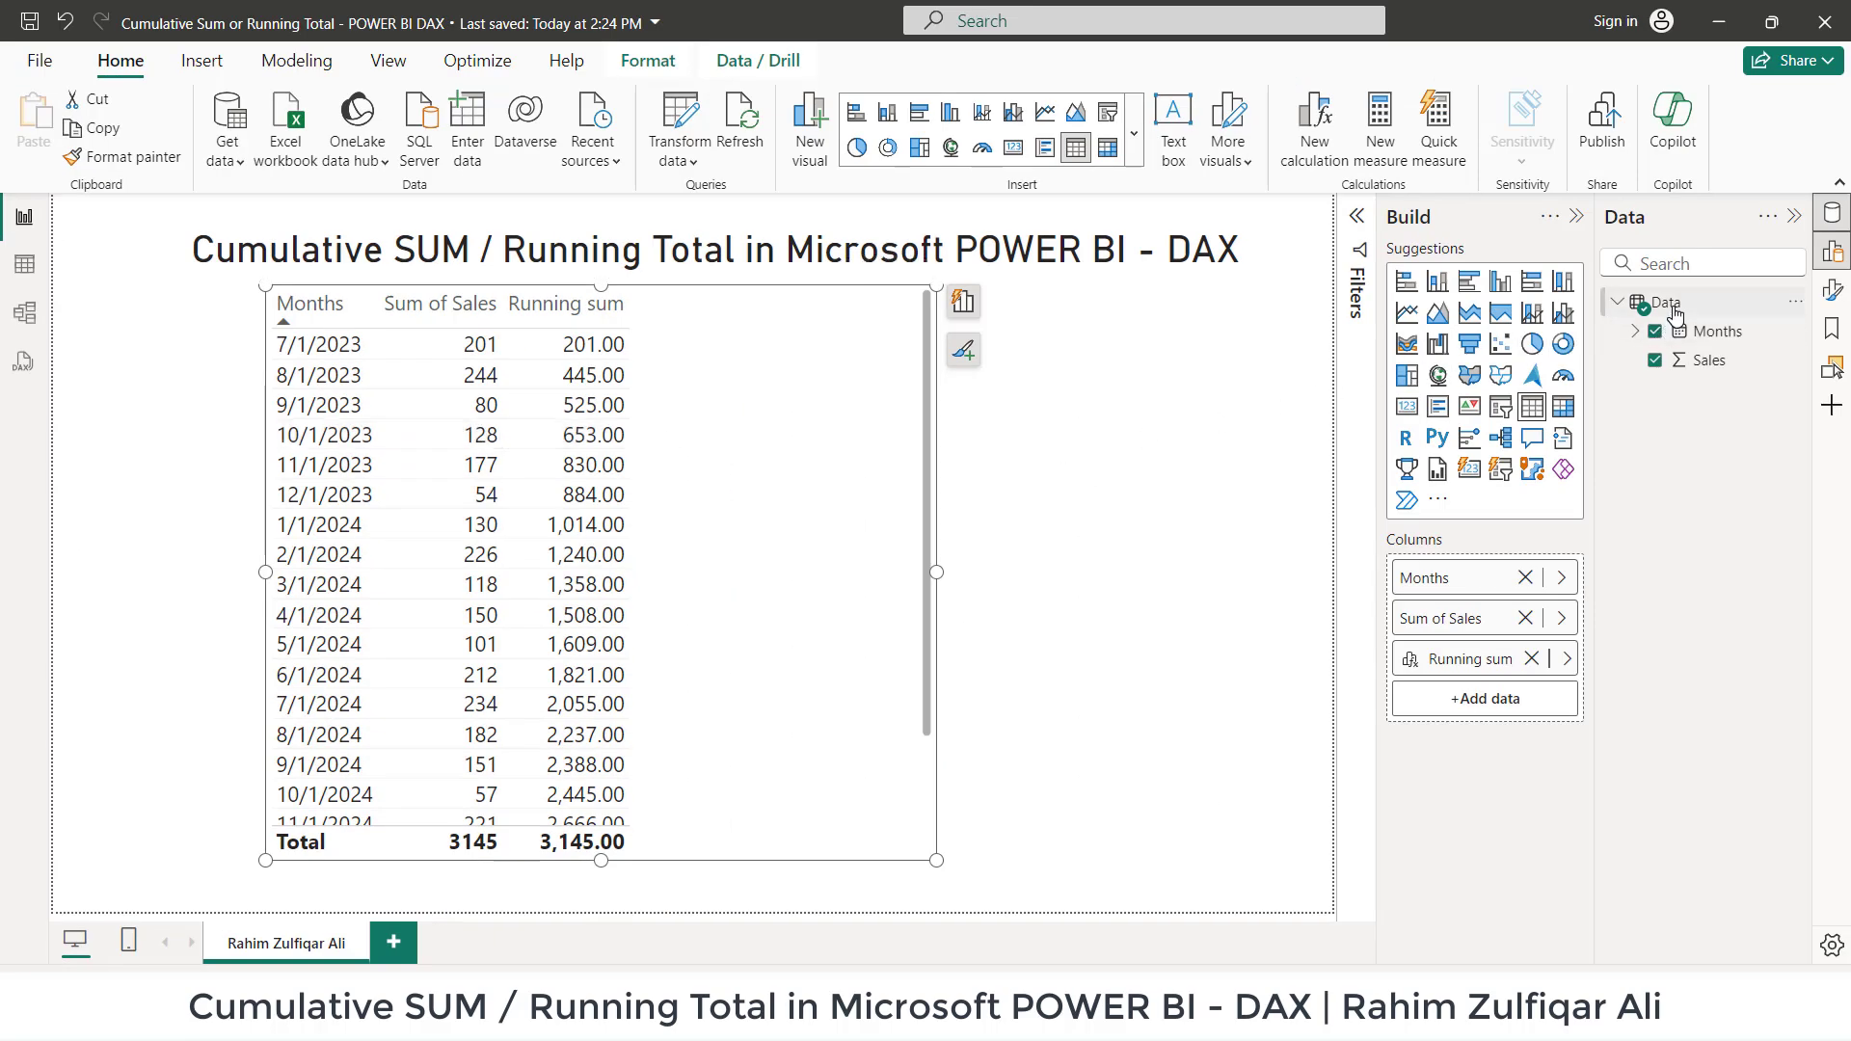
- Add a calculated column to the Data table with the formula Year = FORMAT(Data[Months],"yyyy")
{"action": "left_click", "coordinate": [1675, 316]}
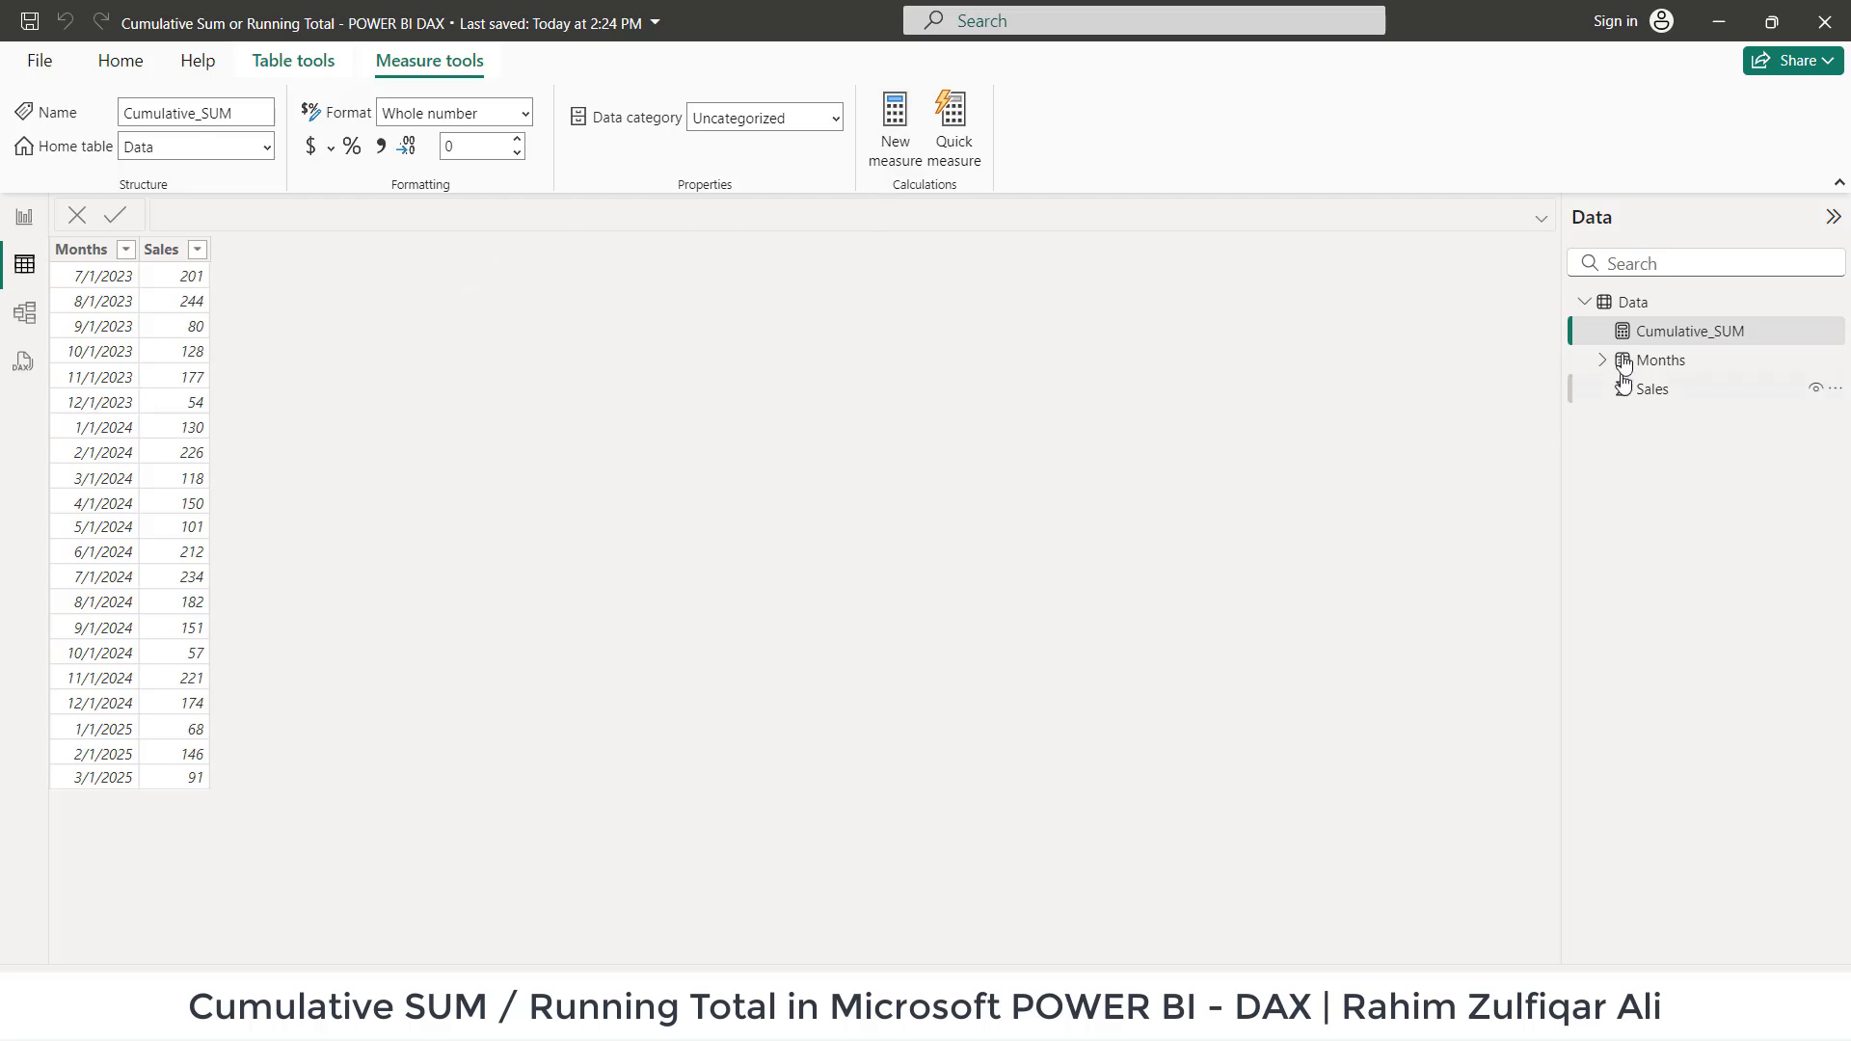
{"action": "left_click", "coordinate": [1634, 304]}
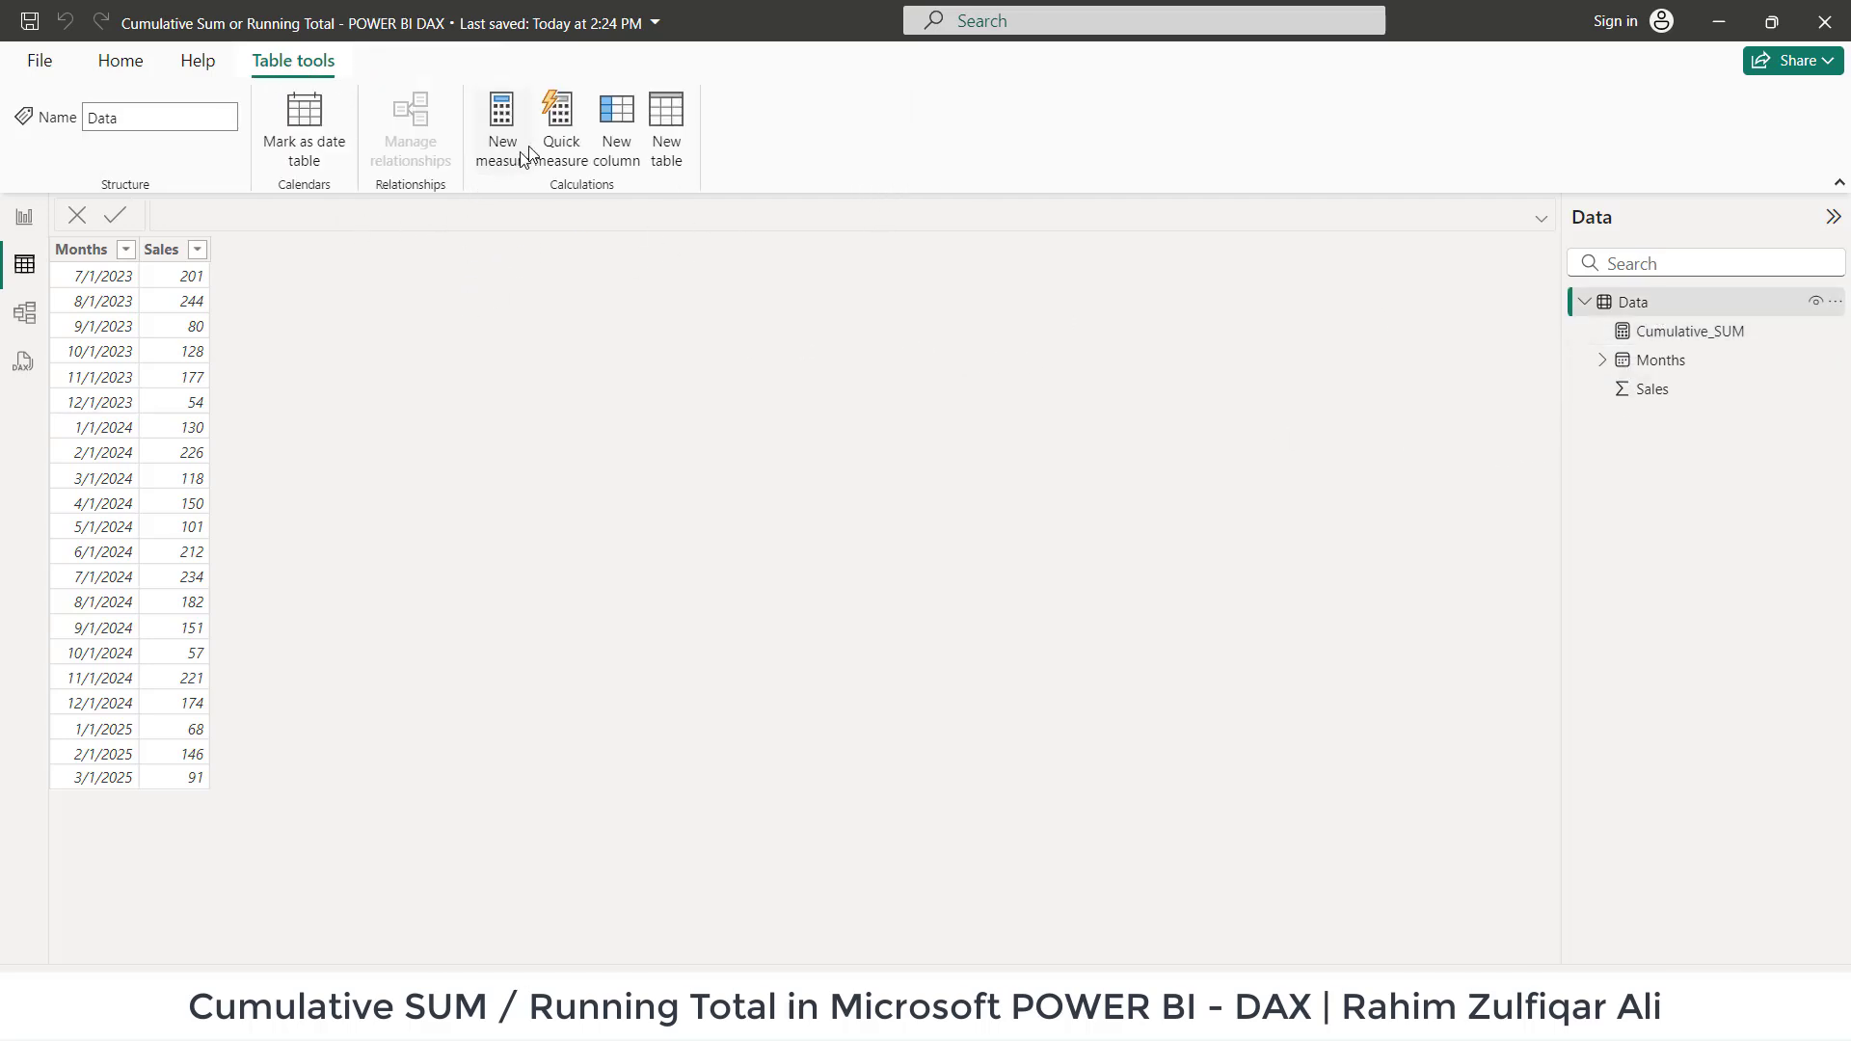
{"action": "left_click", "coordinate": [616, 135]}
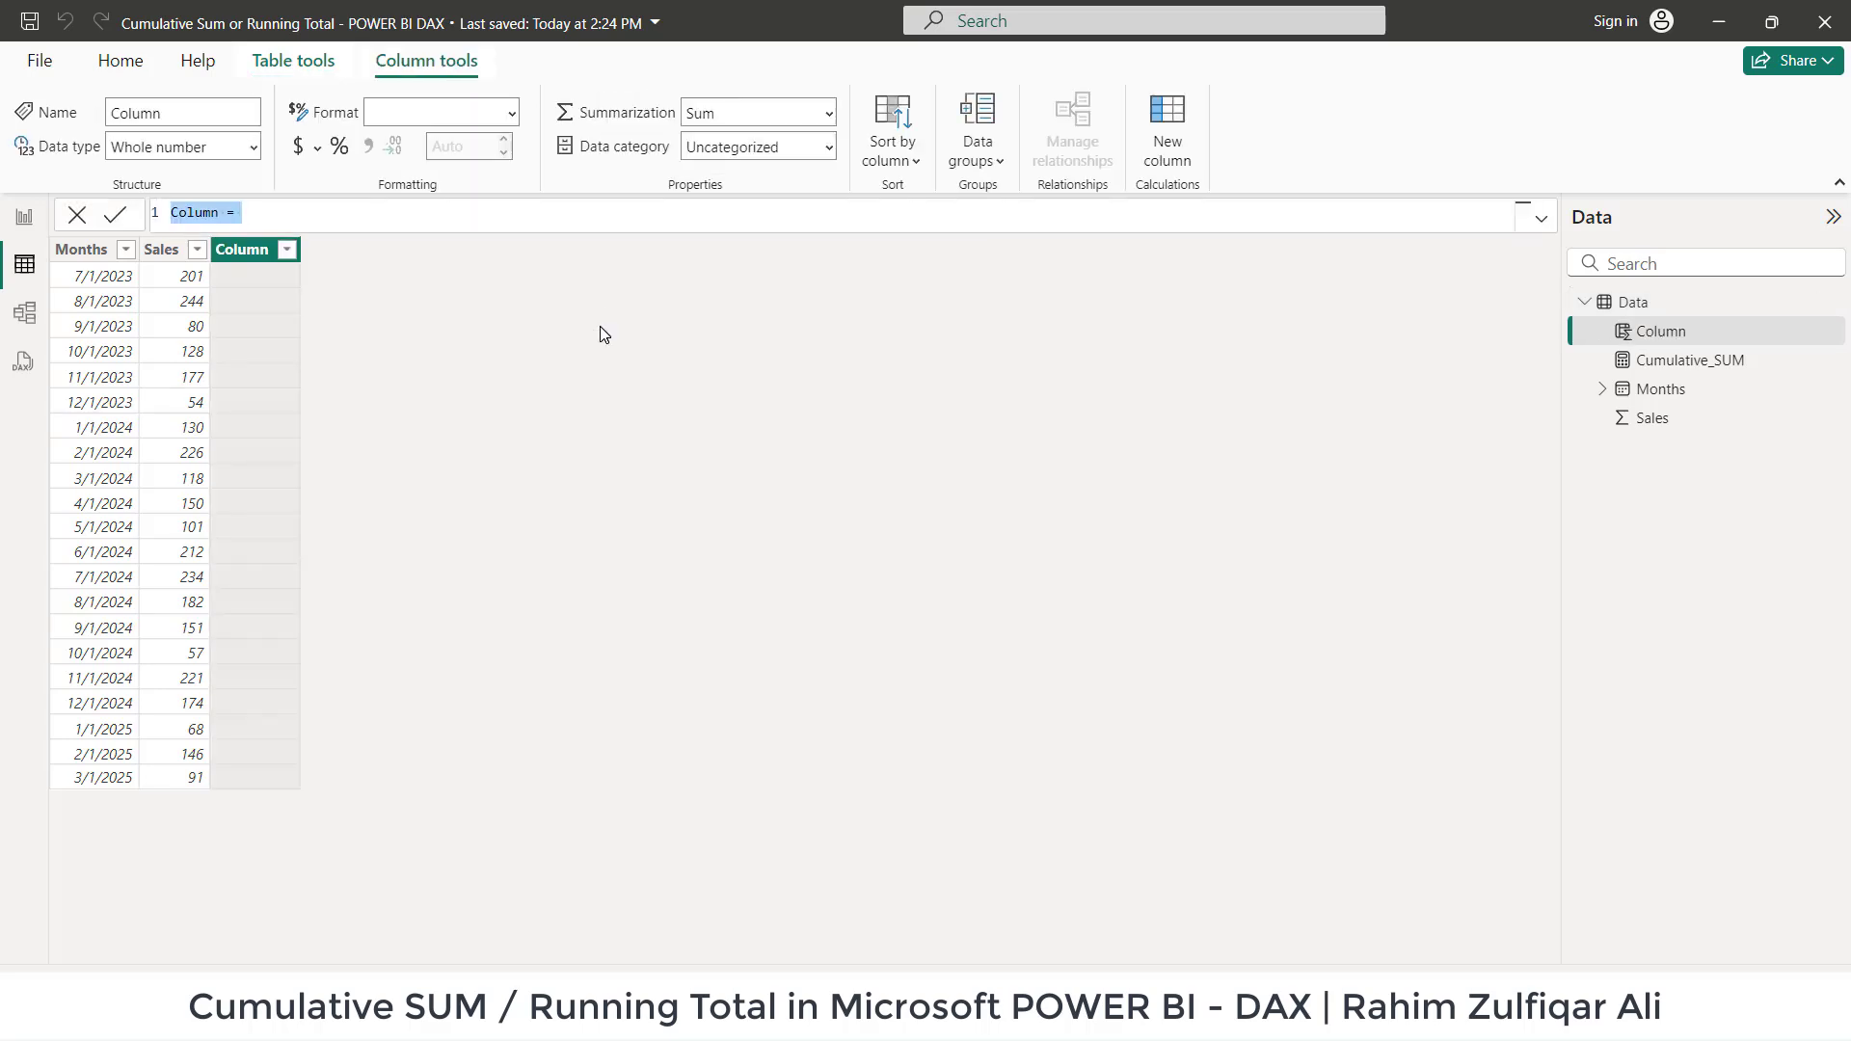
{"action": "key", "text": "Left"}
{"action": "key", "text": "ctrl+shift+Right"}
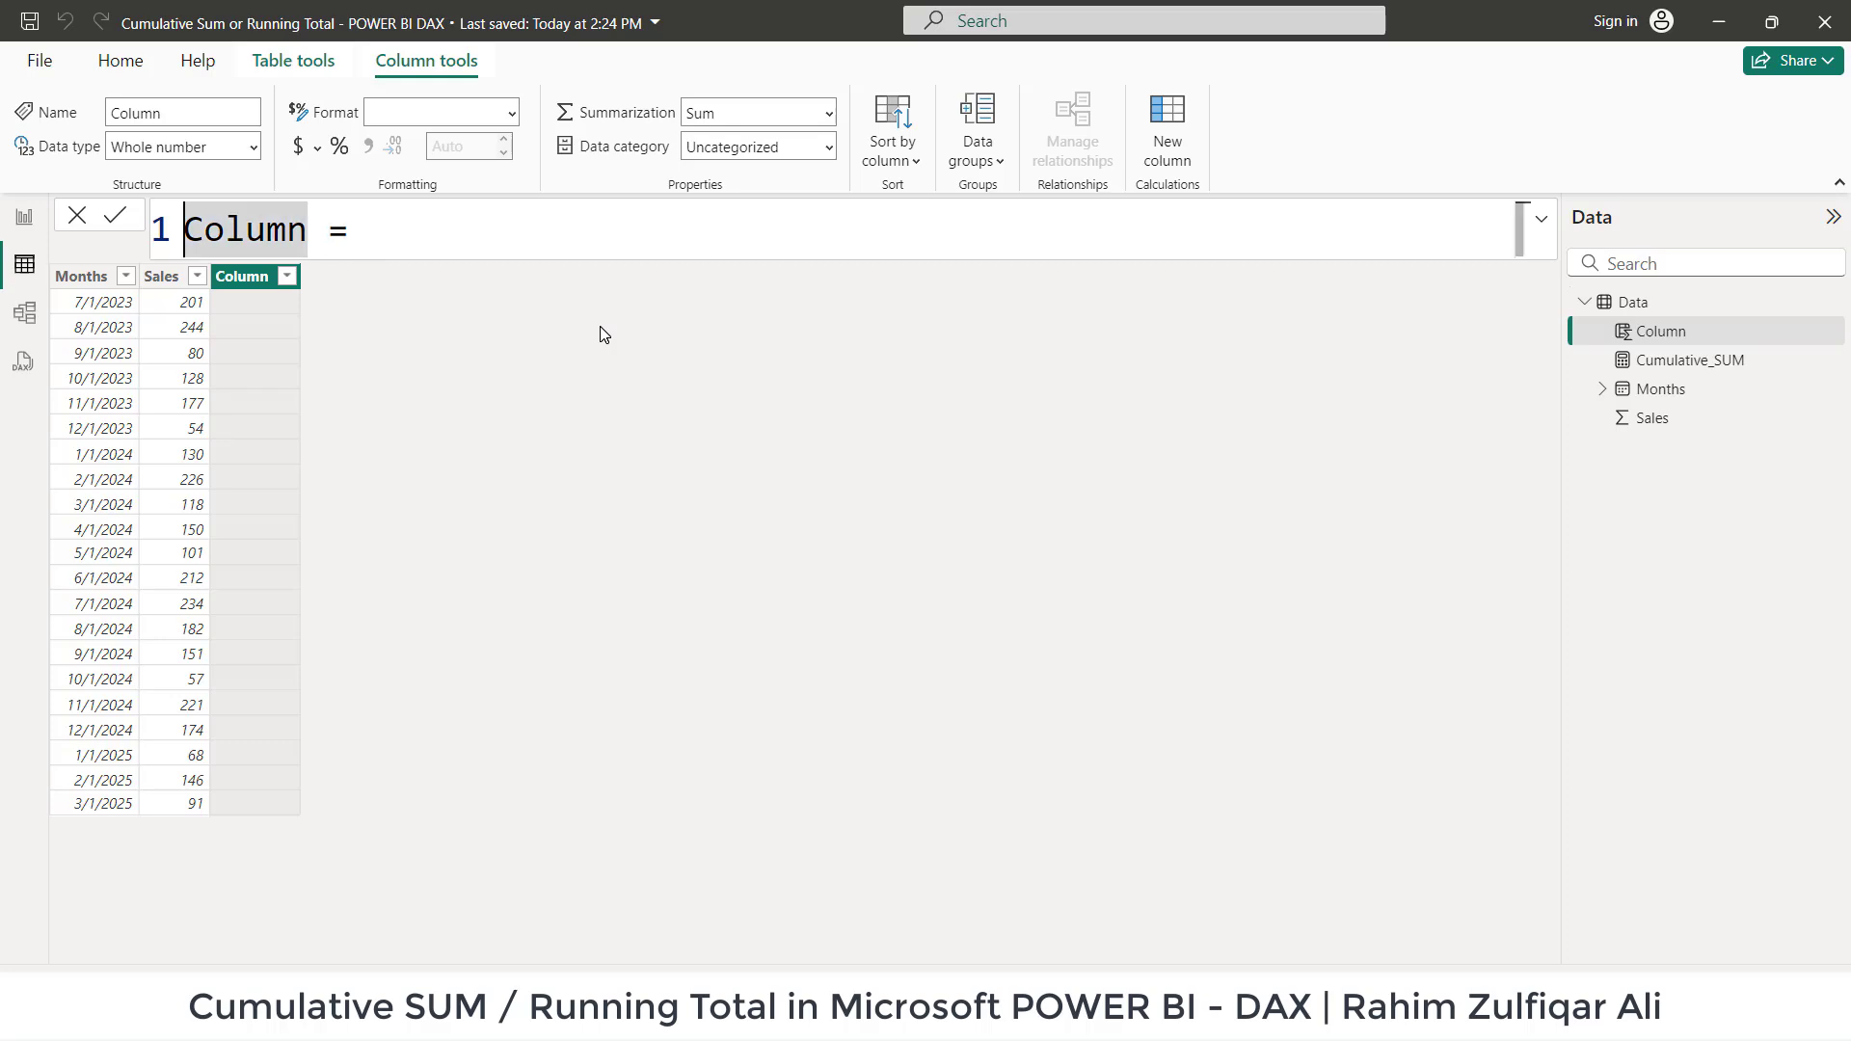
{"action": "type", "text": "Year"}
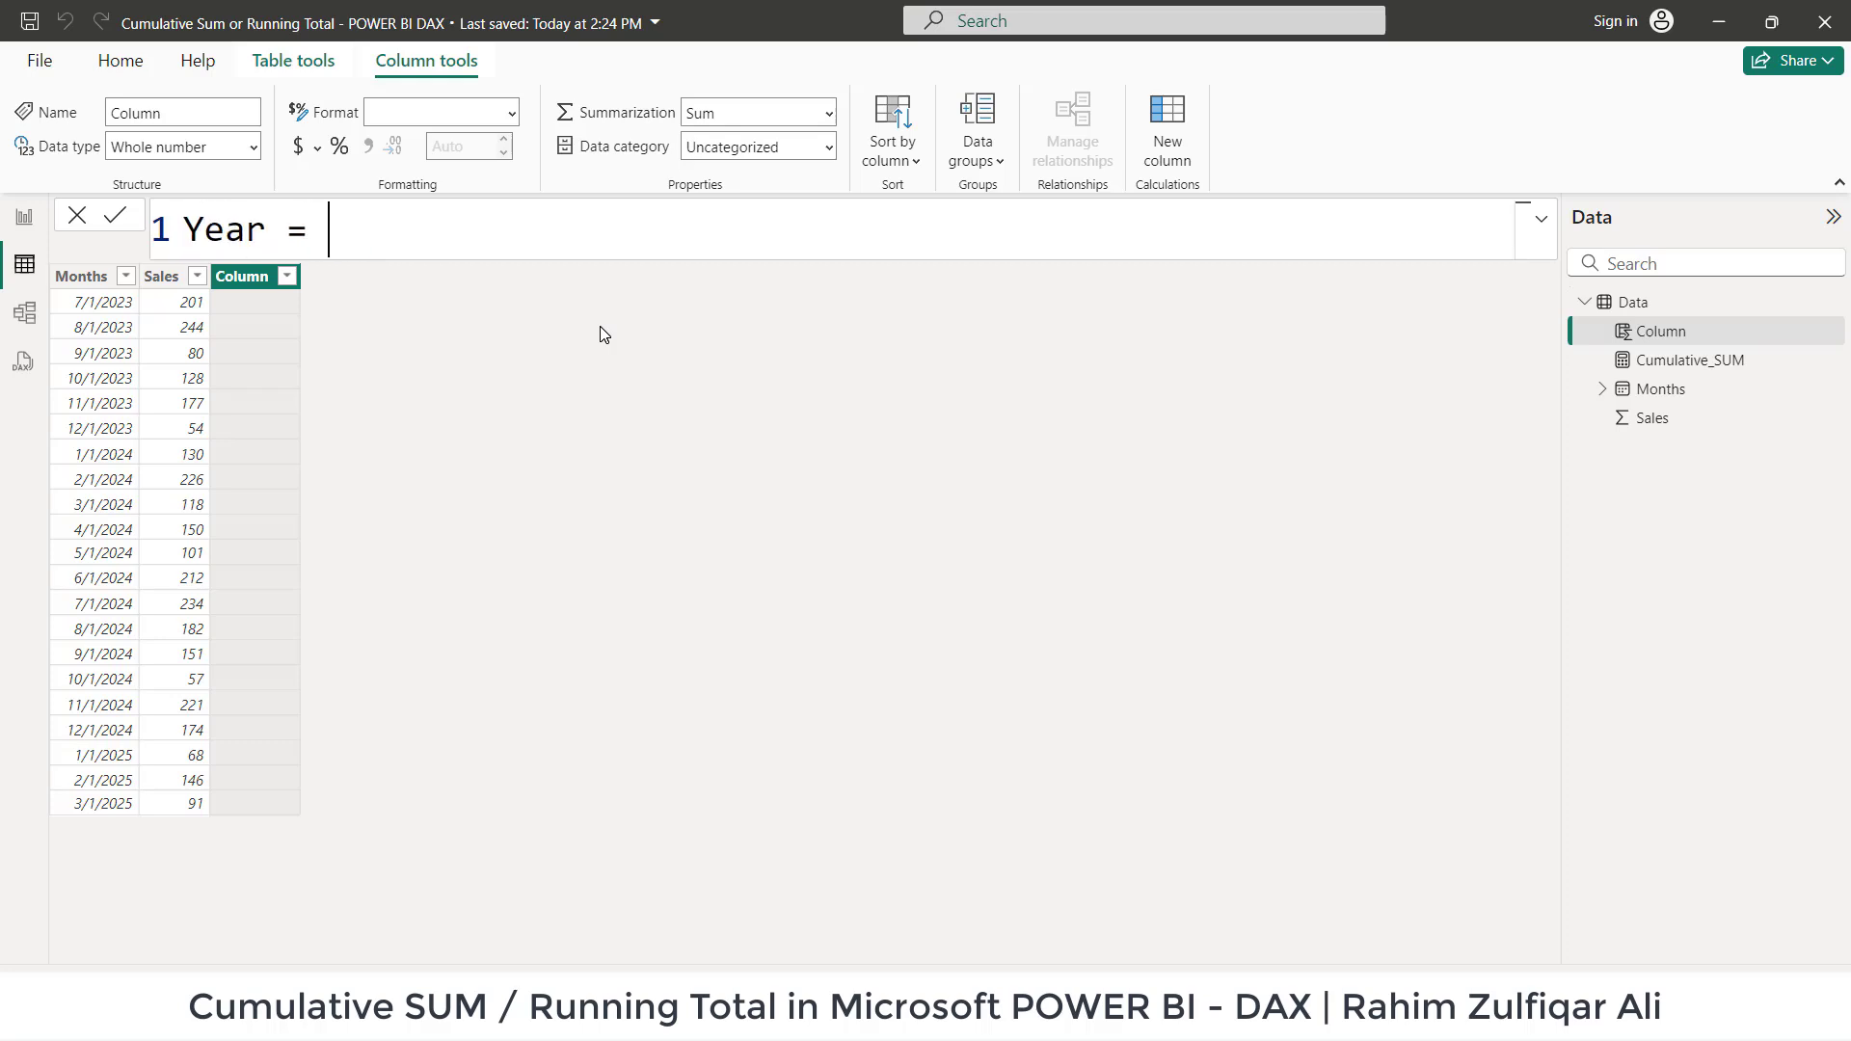
{"action": "type", "text": "format("}
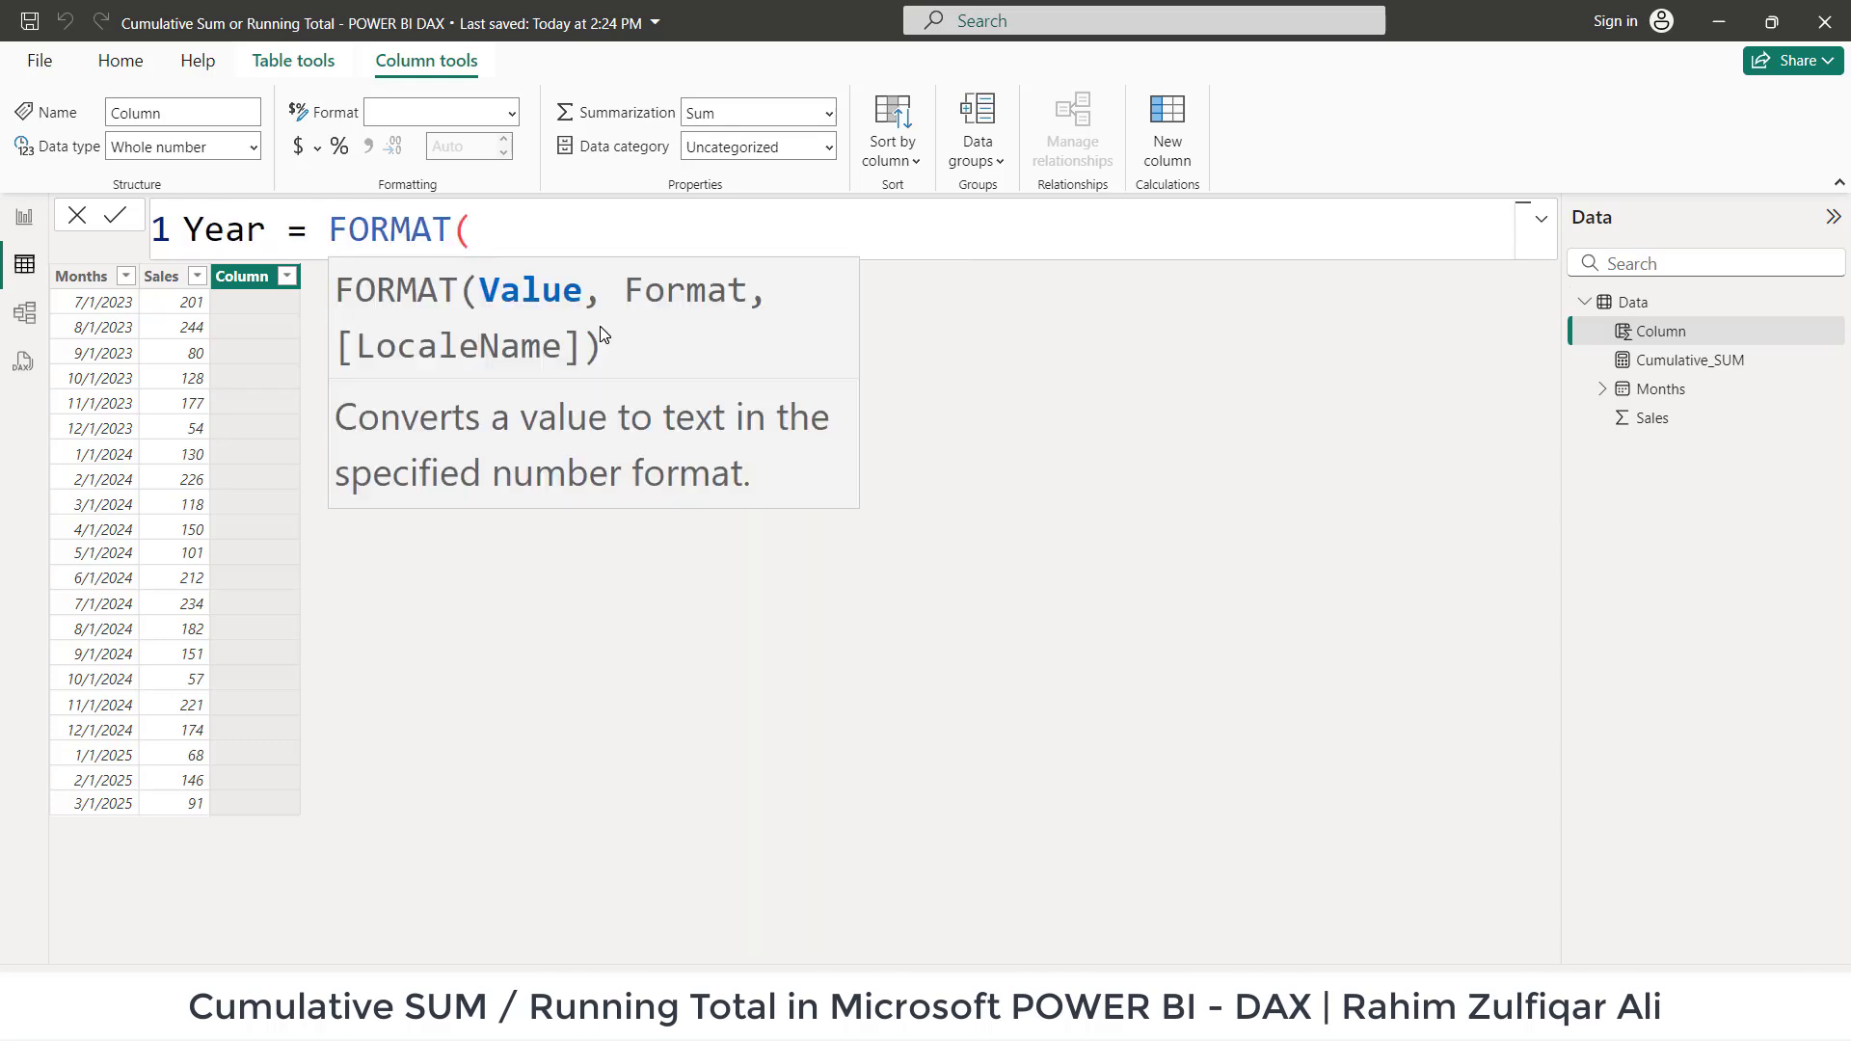
{"action": "type", "text": "data"}
{"action": "key", "text": "Down"}
{"action": "key", "text": "Down"}
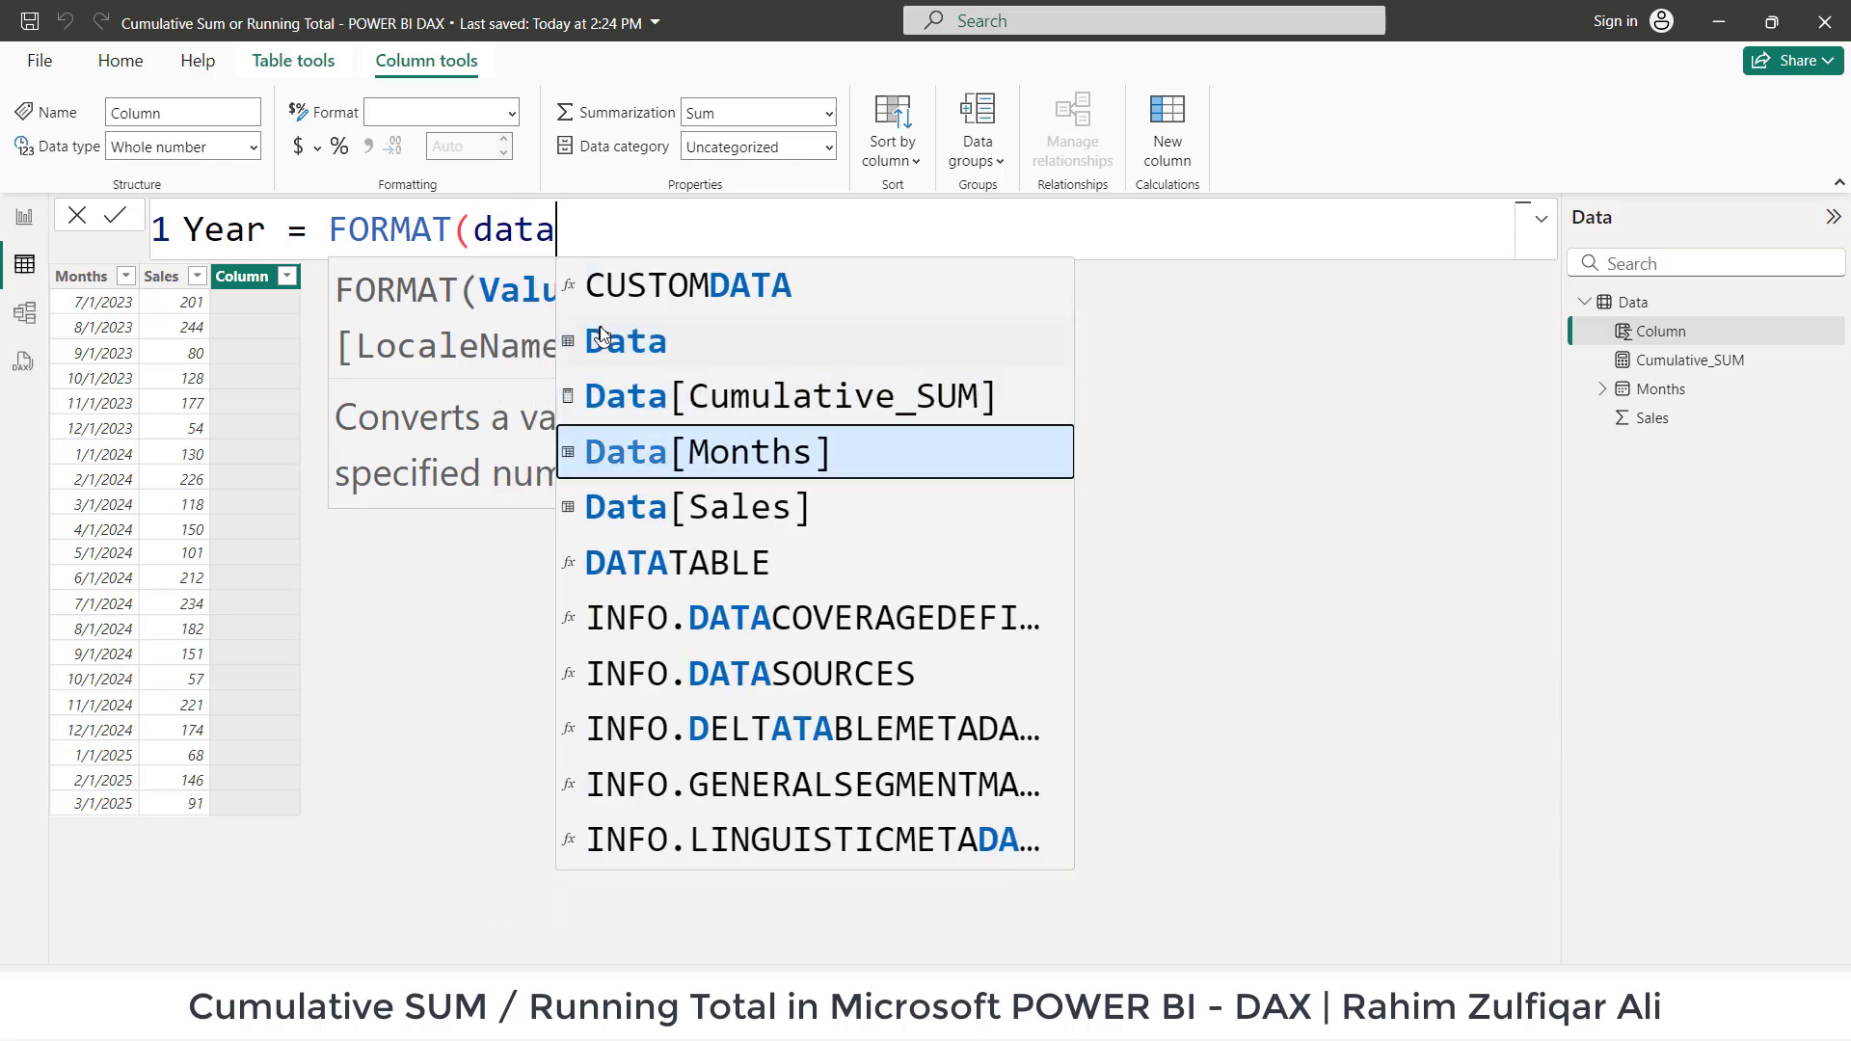
{"action": "key", "text": "Tab"}
{"action": "type", "text": ",\""}
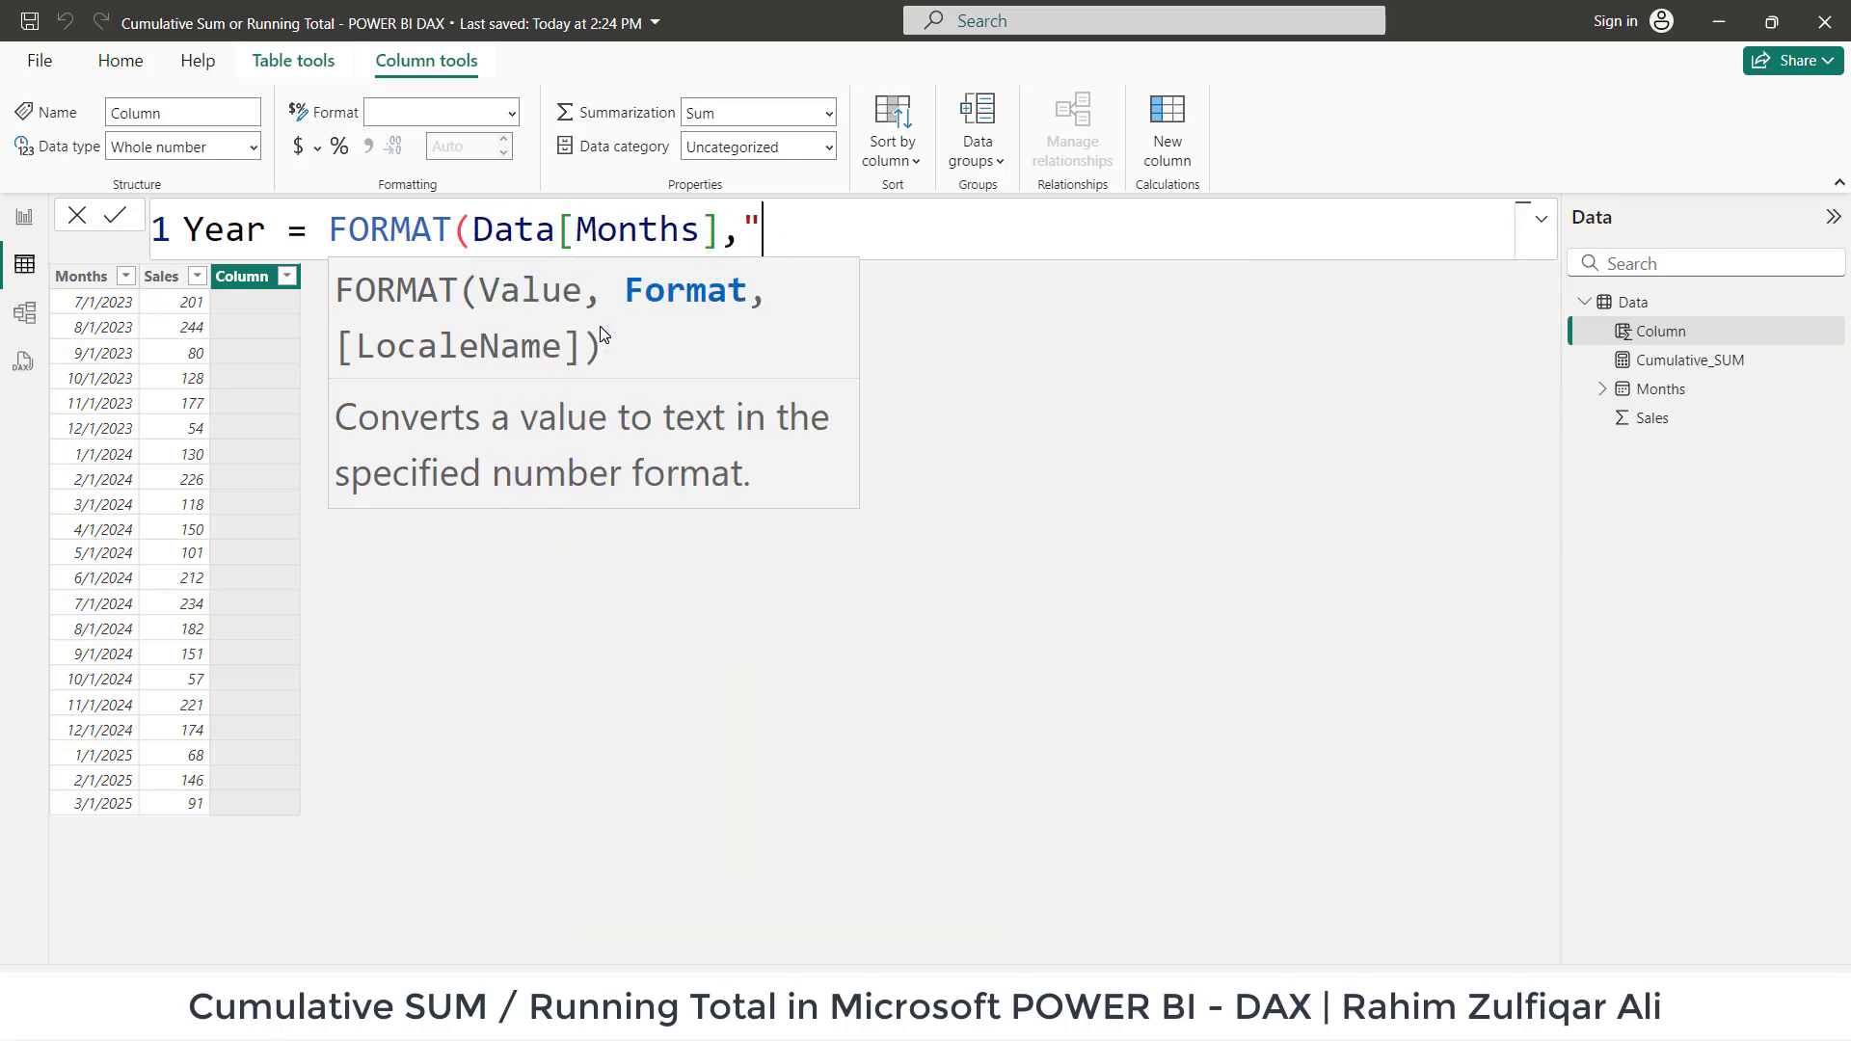
{"action": "type", "text": "yyyy\")"}
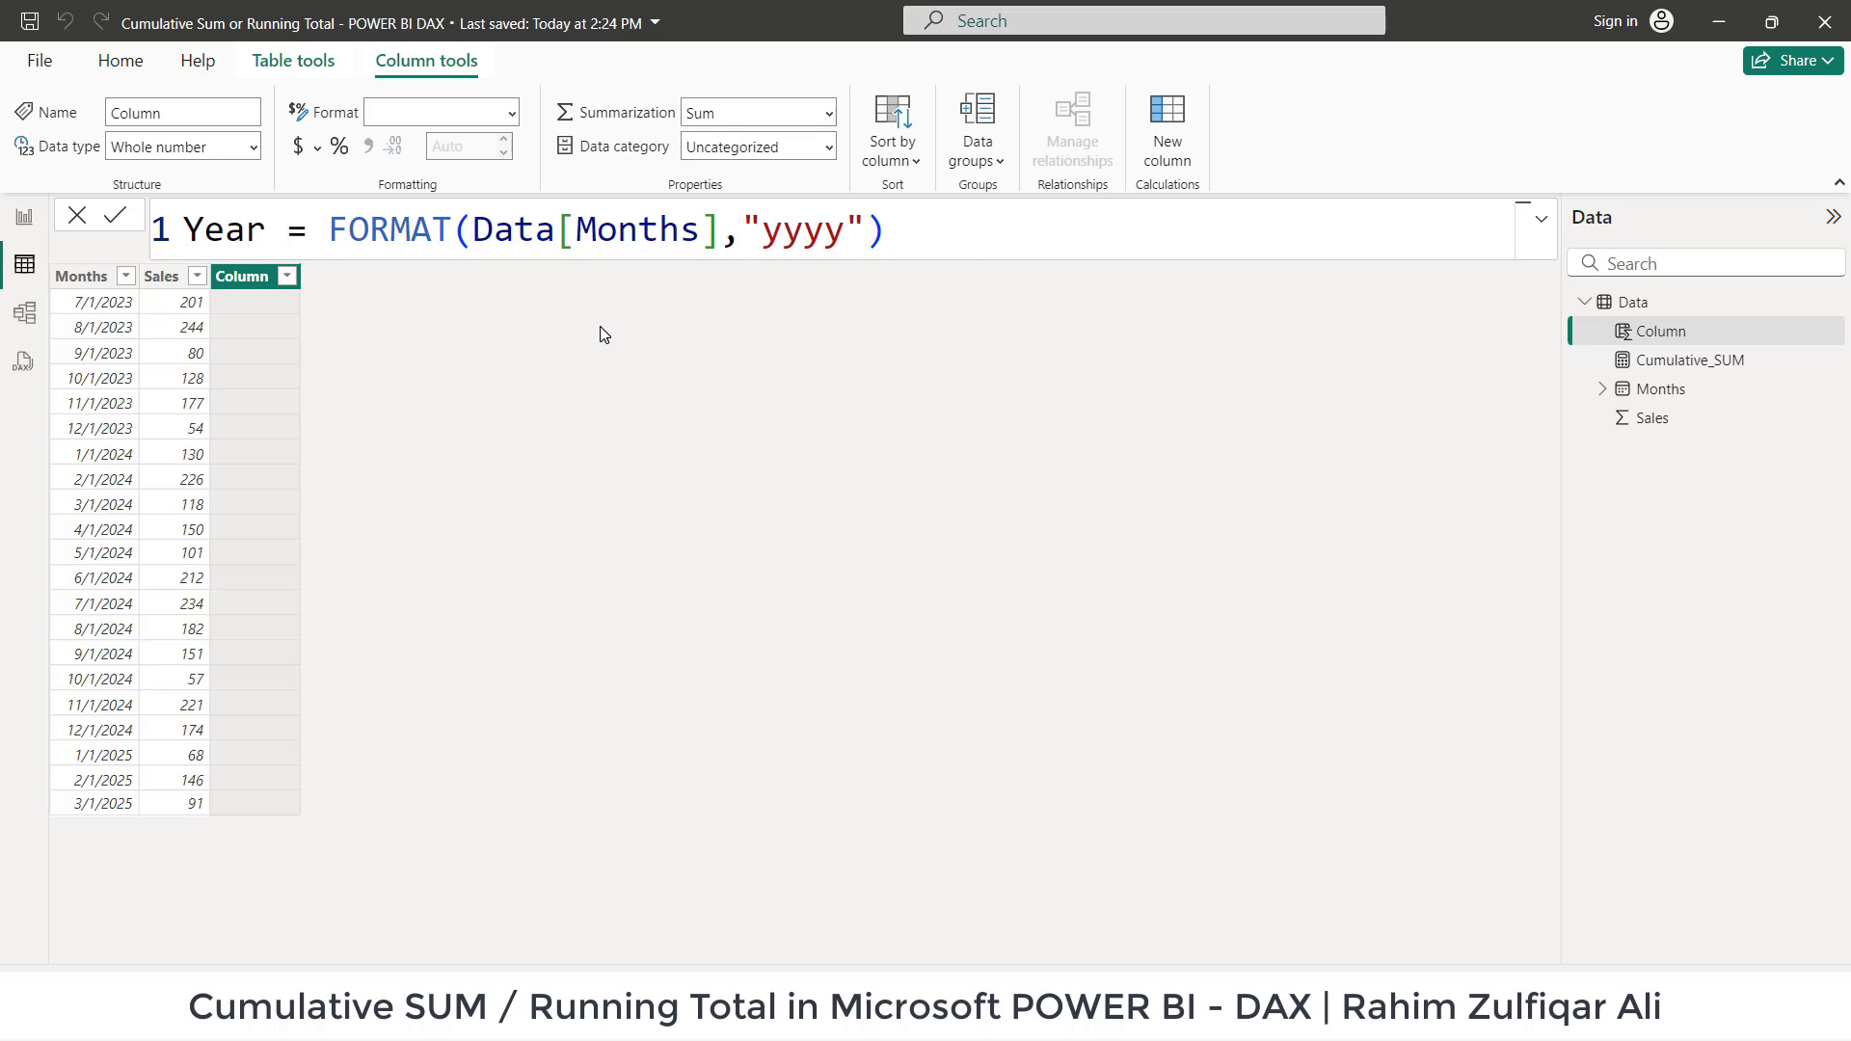
{"action": "key", "text": "Return"}
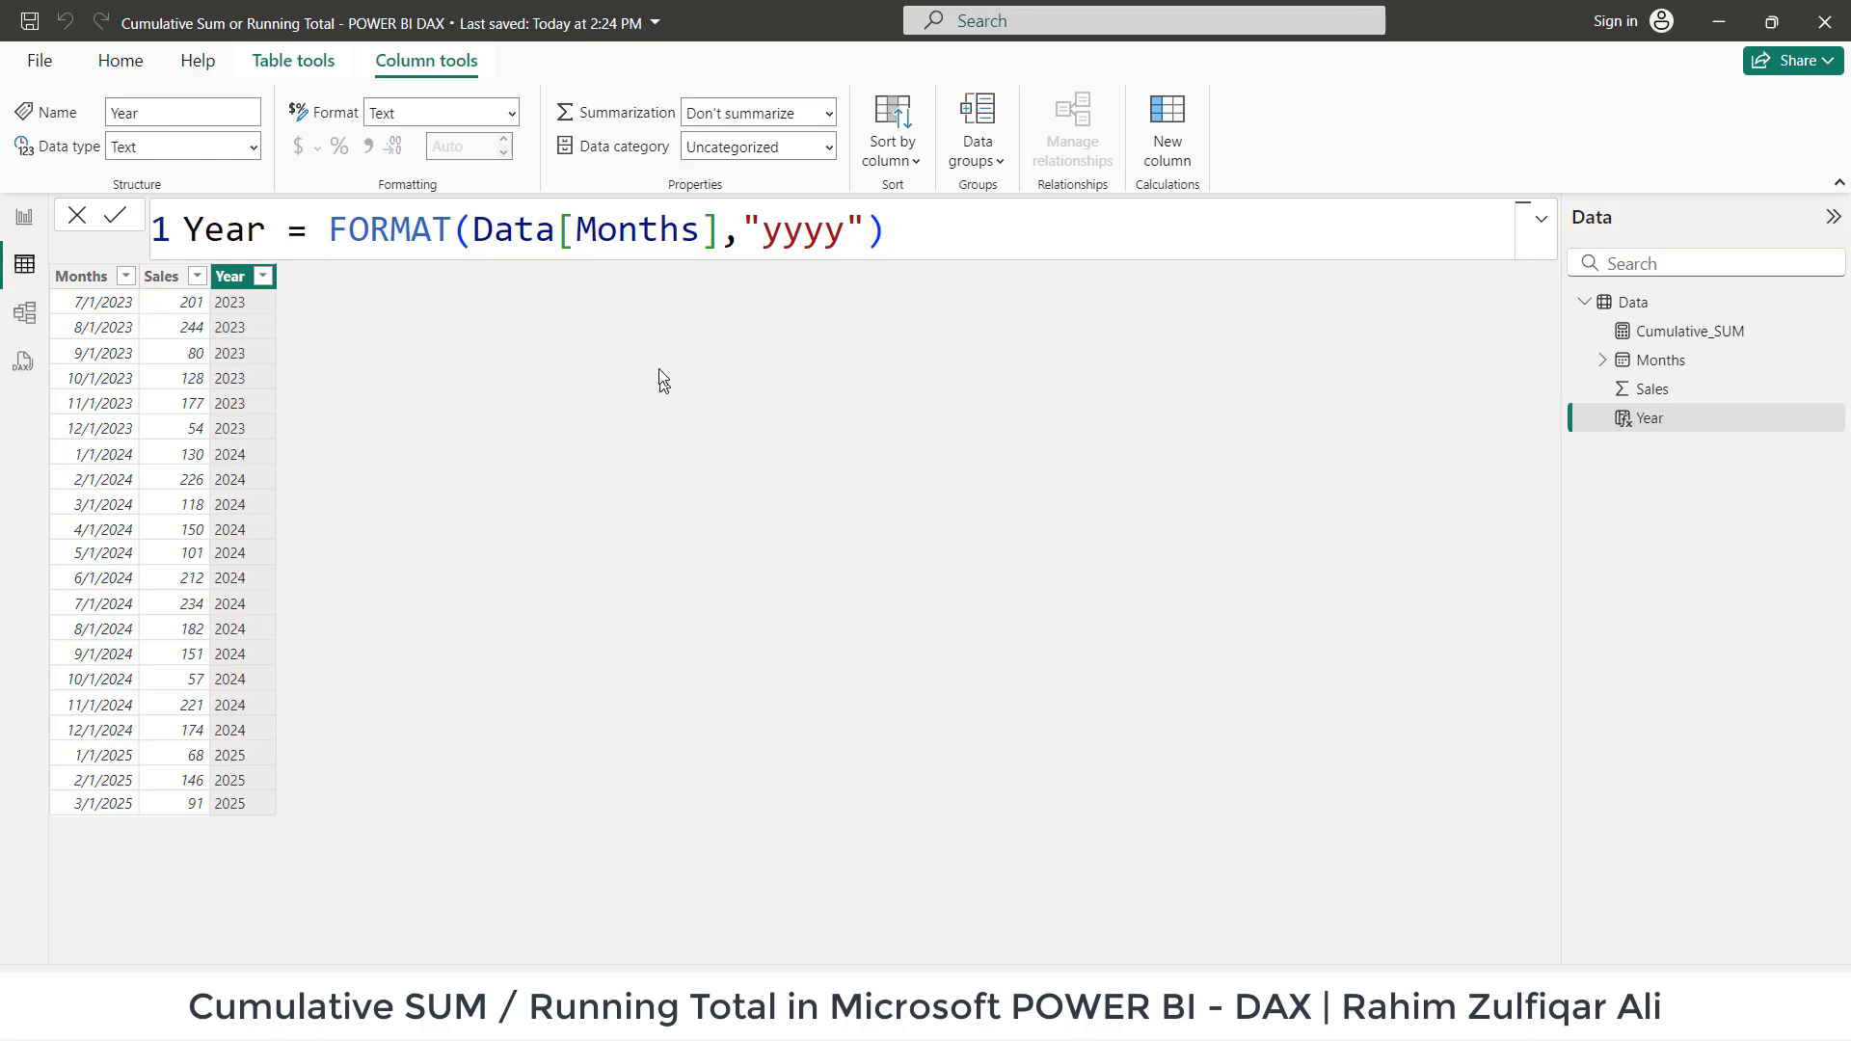
- Change the Year column's data type from text and accept the data type change
{"action": "left_click", "coordinate": [253, 146]}
{"action": "left_click", "coordinate": [198, 177]}
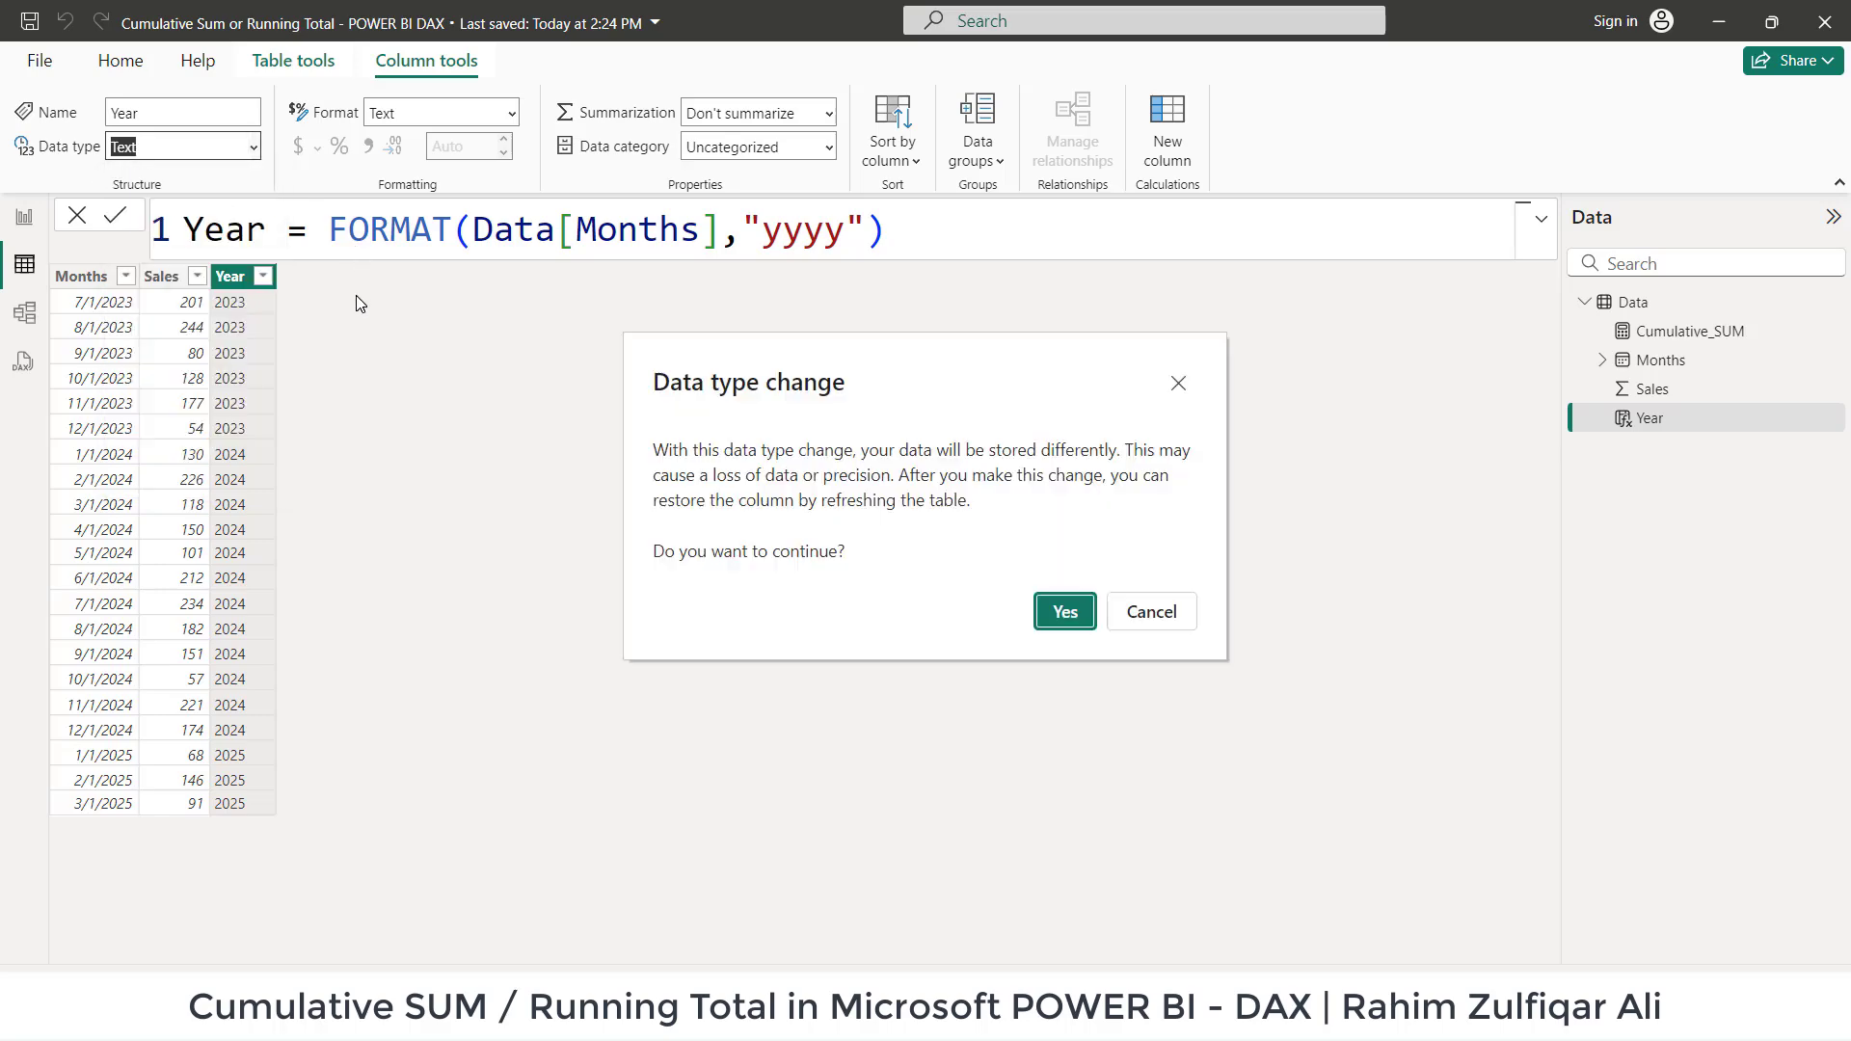
{"action": "left_click", "coordinate": [1061, 610]}
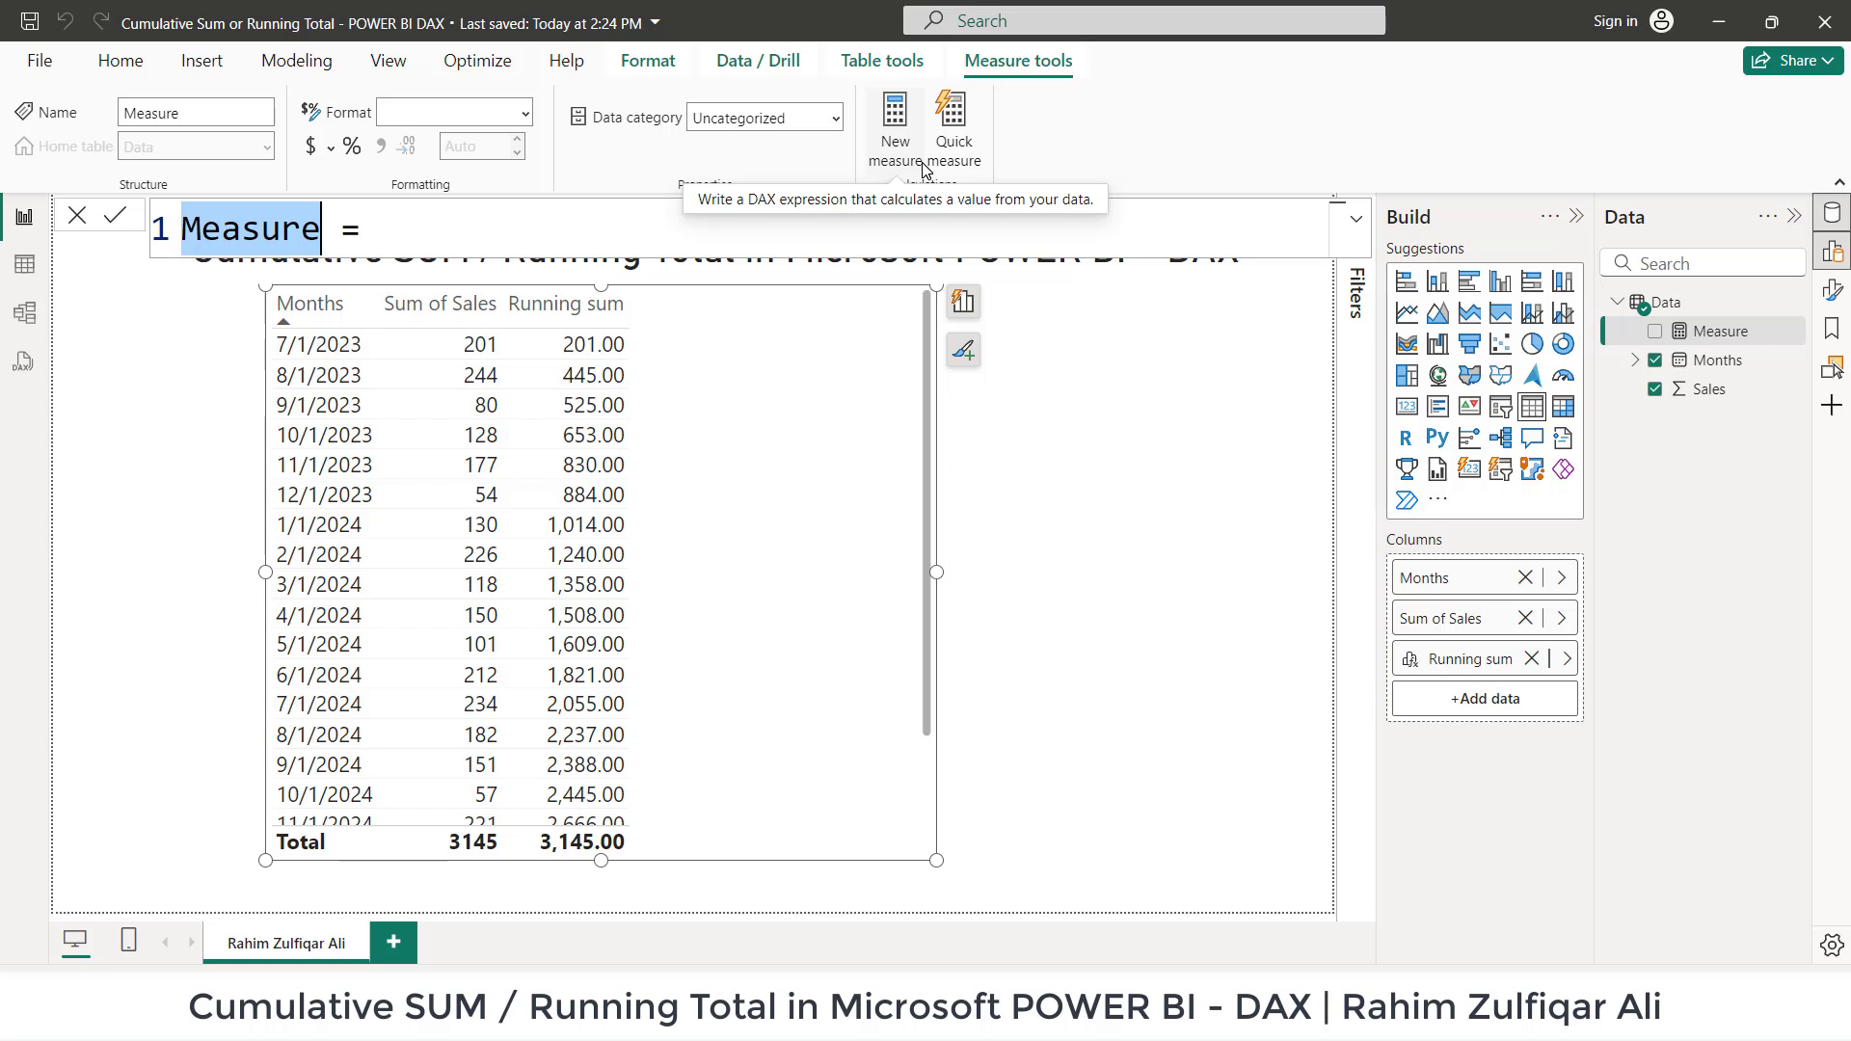
- Name the new measure Cumulative_SUM and begin its expression with the CALCULATE function on a second line
{"action": "type", "text": "Cumulative"}
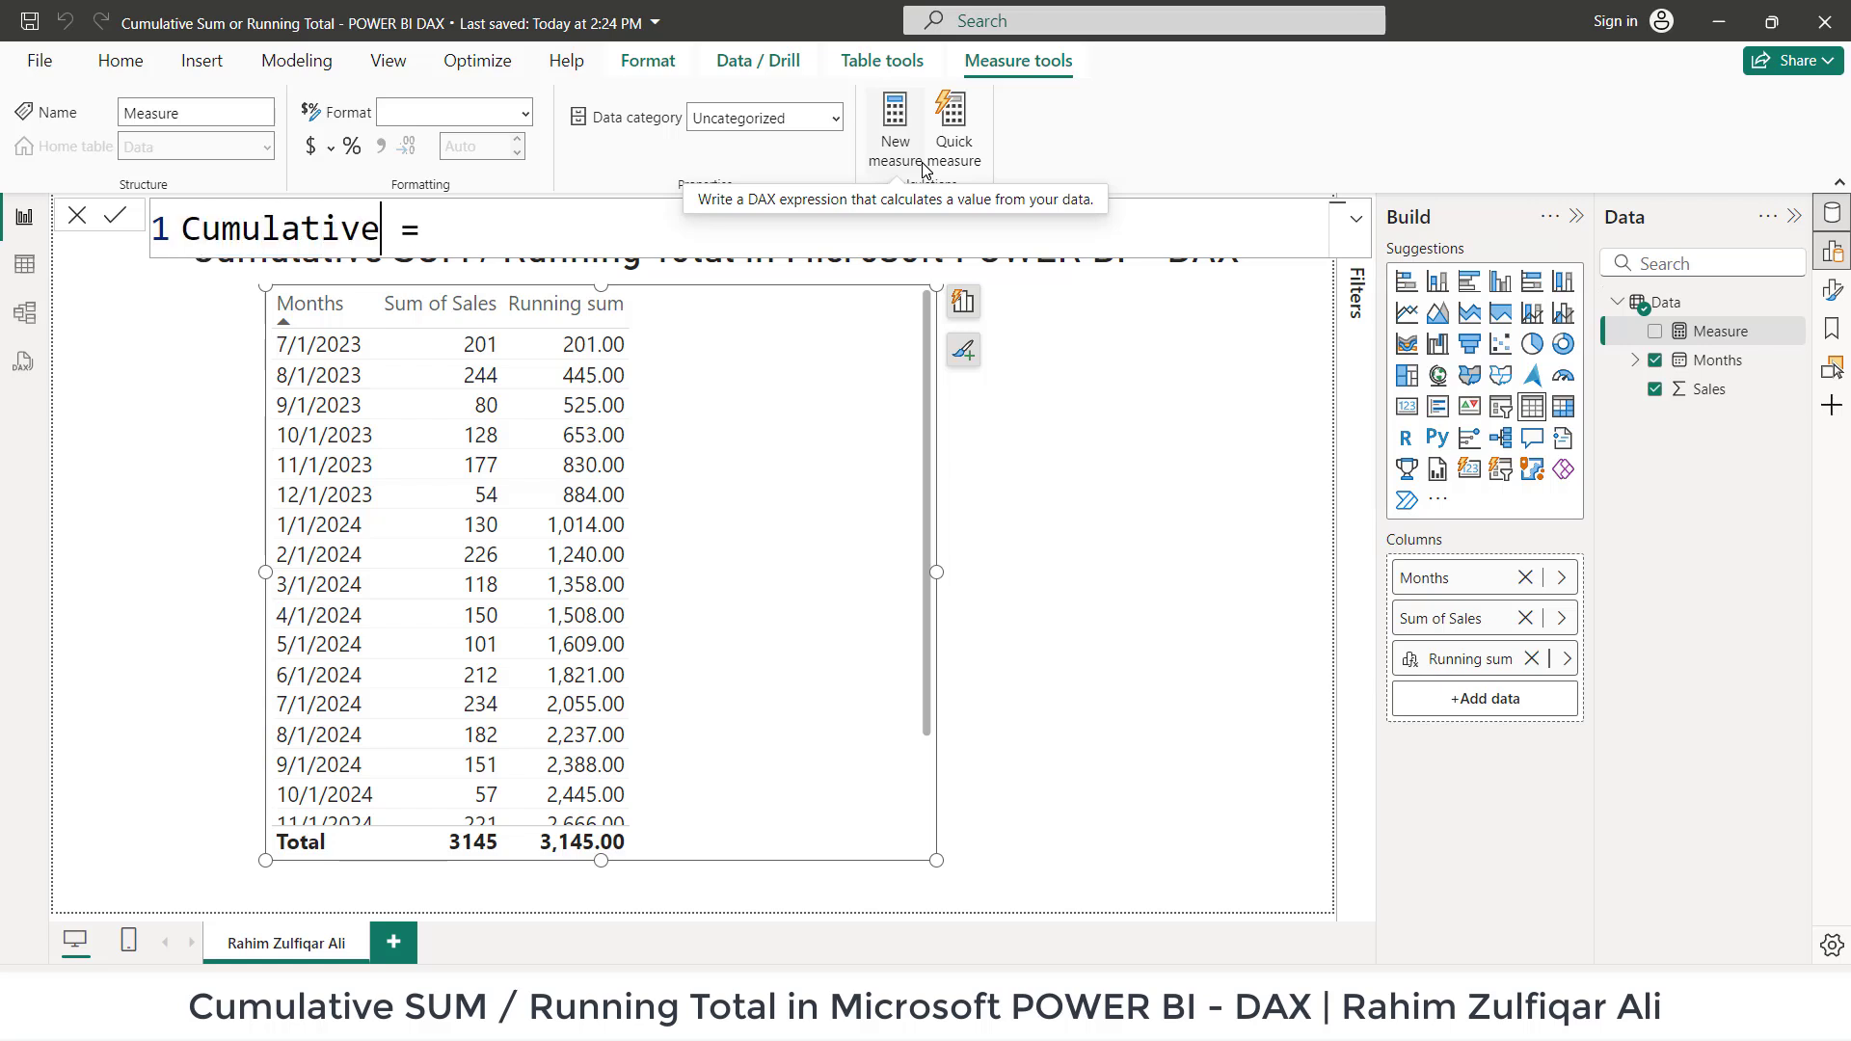
{"action": "type", "text": "_SUM"}
{"action": "key", "text": "shift+Return"}
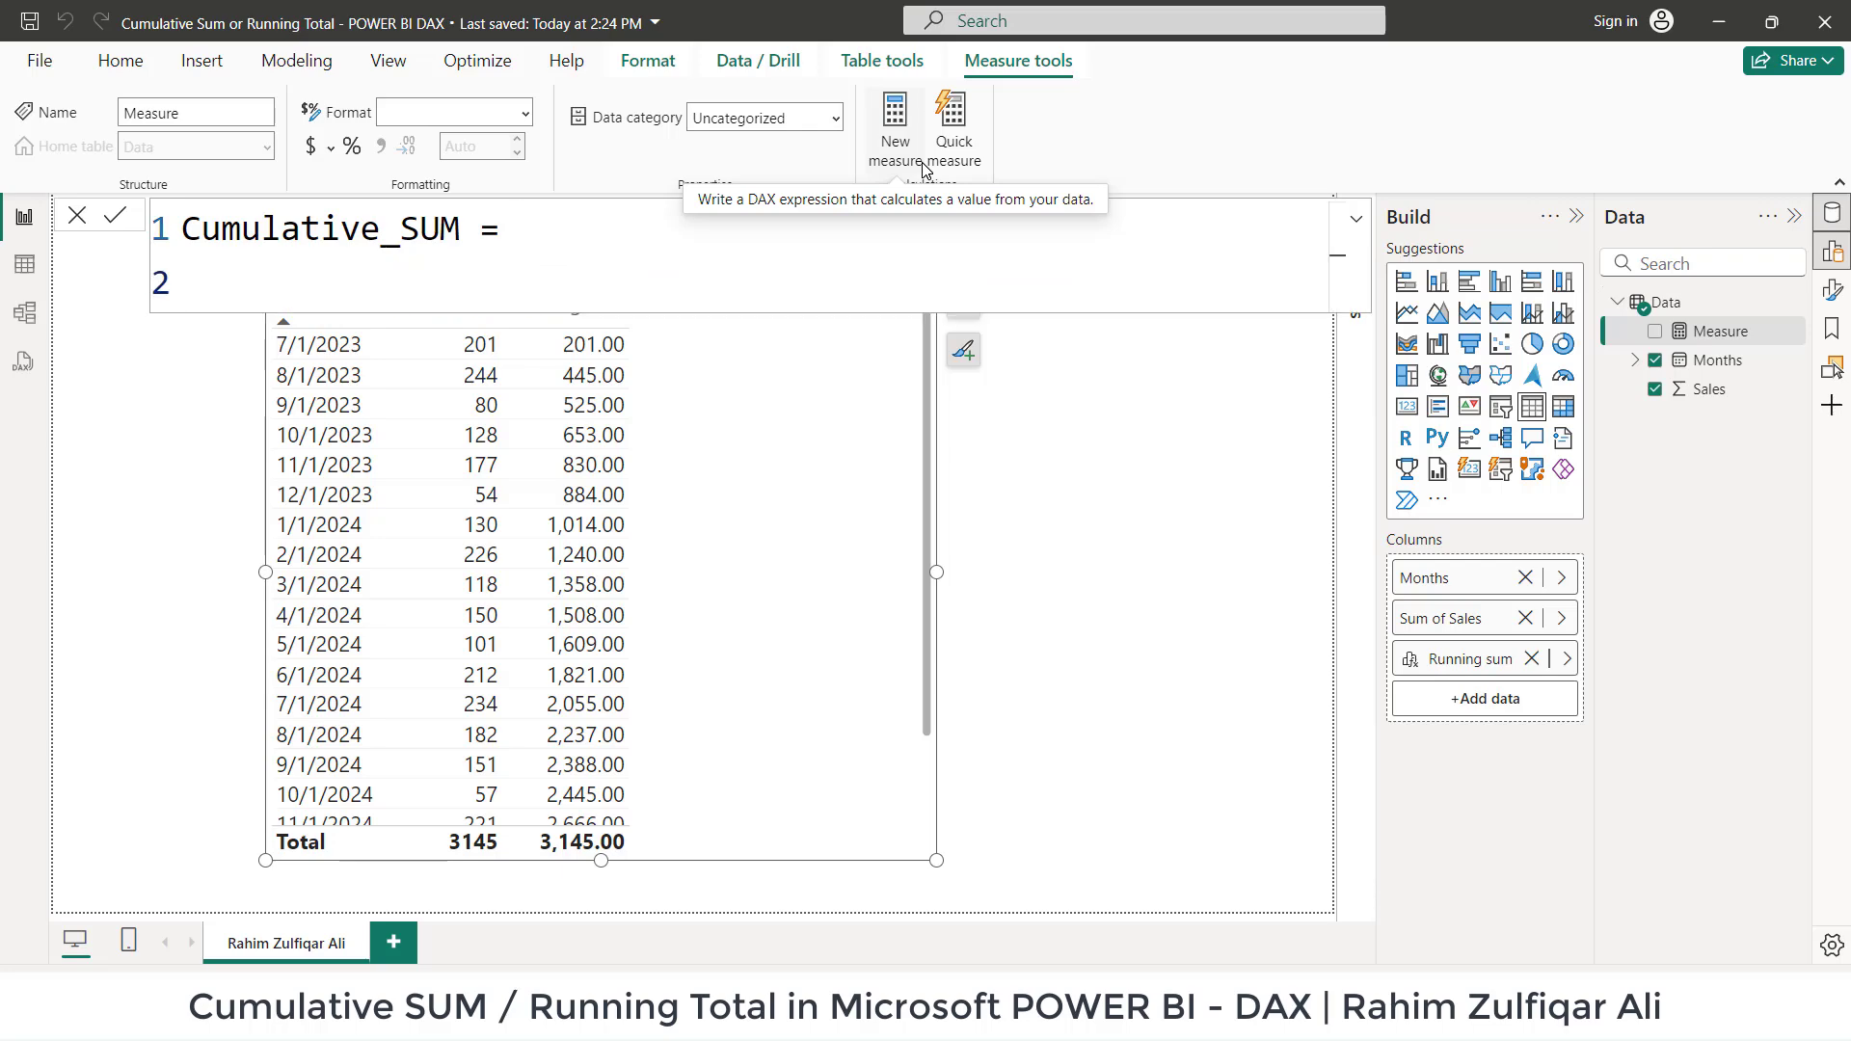
{"action": "type", "text": "ca"}
{"action": "key", "text": "Tab"}
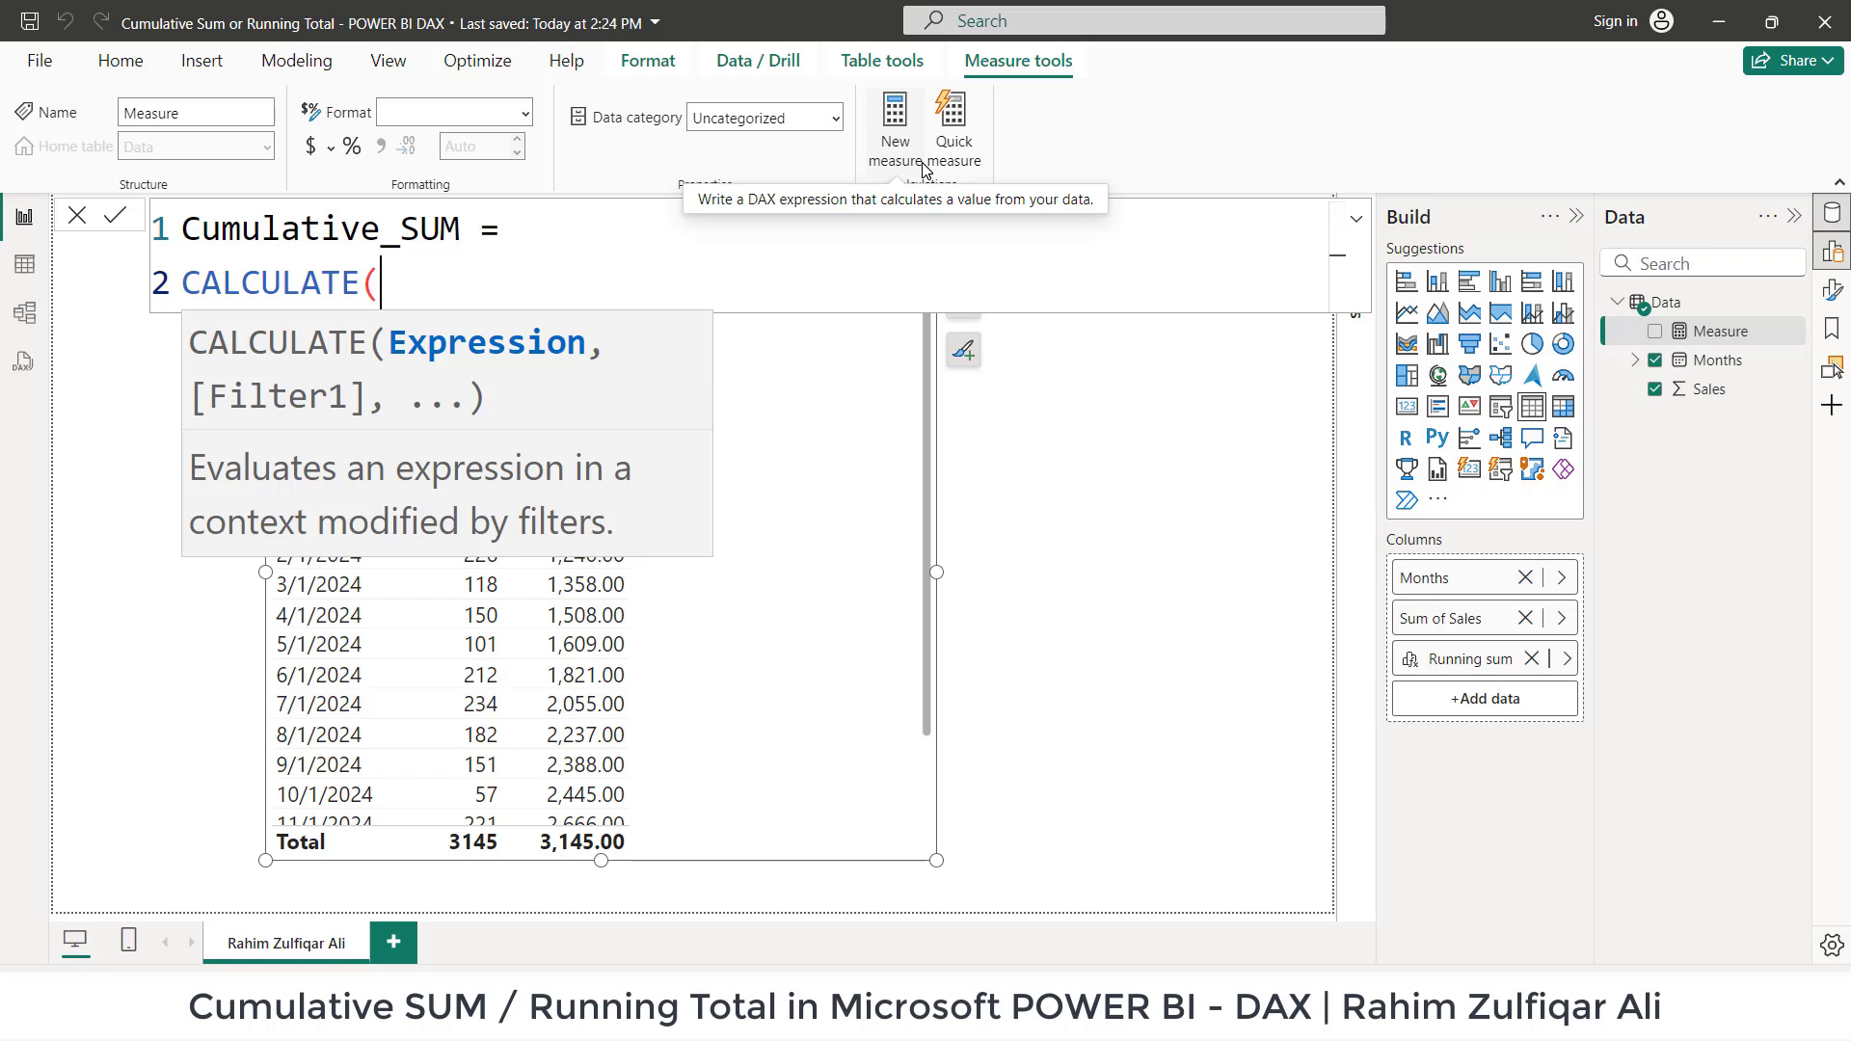
- Enter SUM(Data[Sales]) on its own line as the CALCULATE expression, followed by a comma
{"action": "key", "text": "shift+Return"}
{"action": "type", "text": "SUM("}
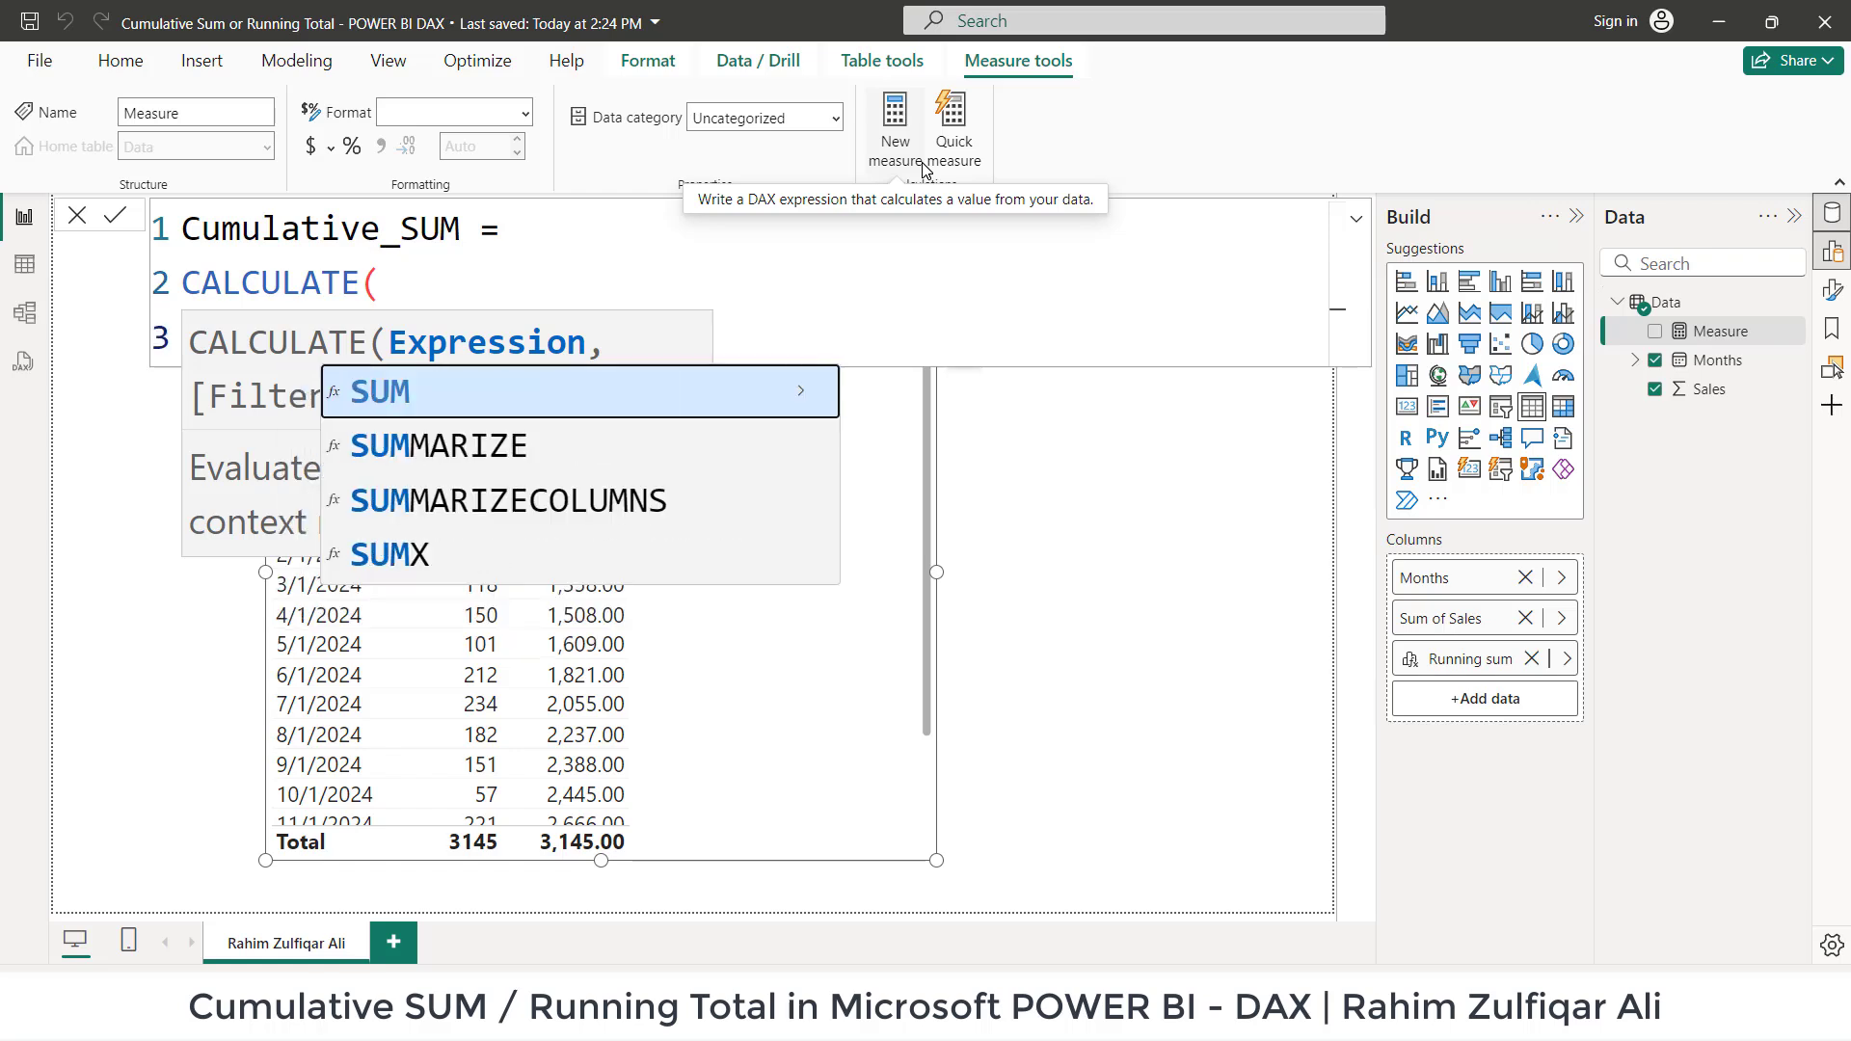
{"action": "type", "text": "data"}
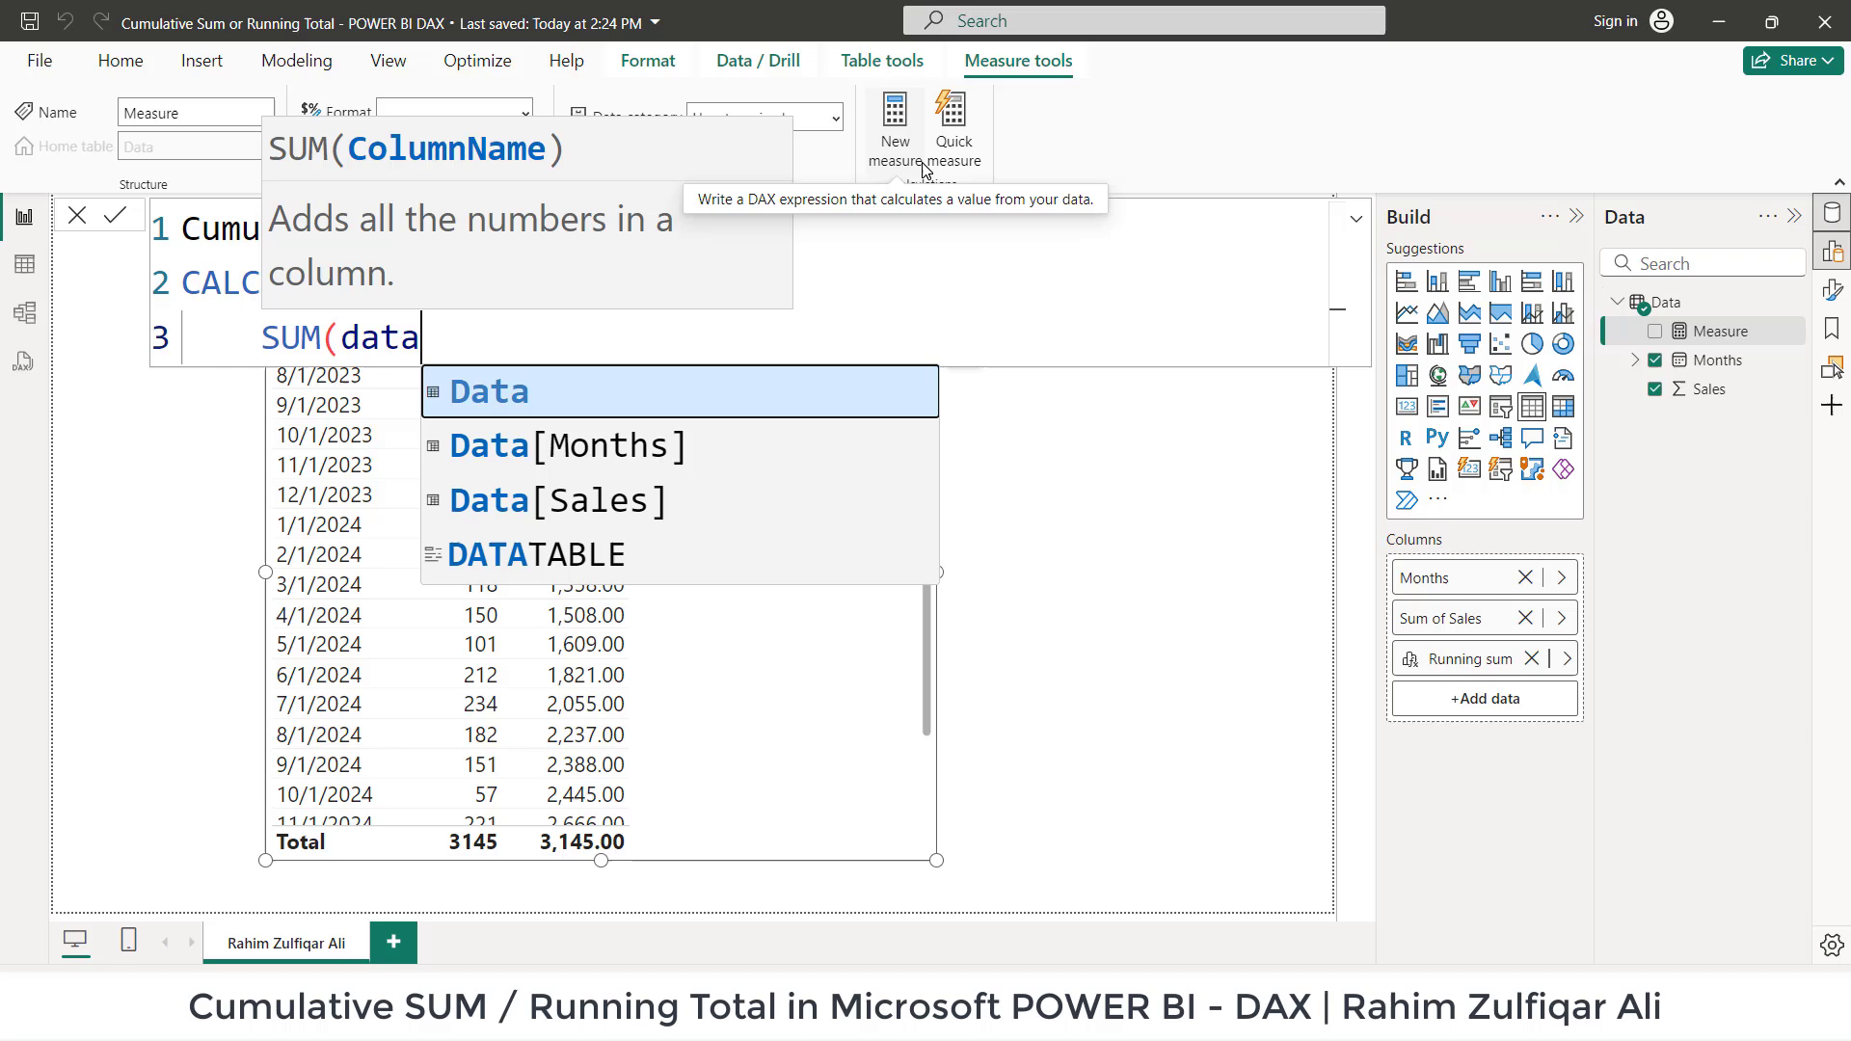
{"action": "key", "text": "Down"}
{"action": "key", "text": "Down"}
{"action": "key", "text": "Tab"}
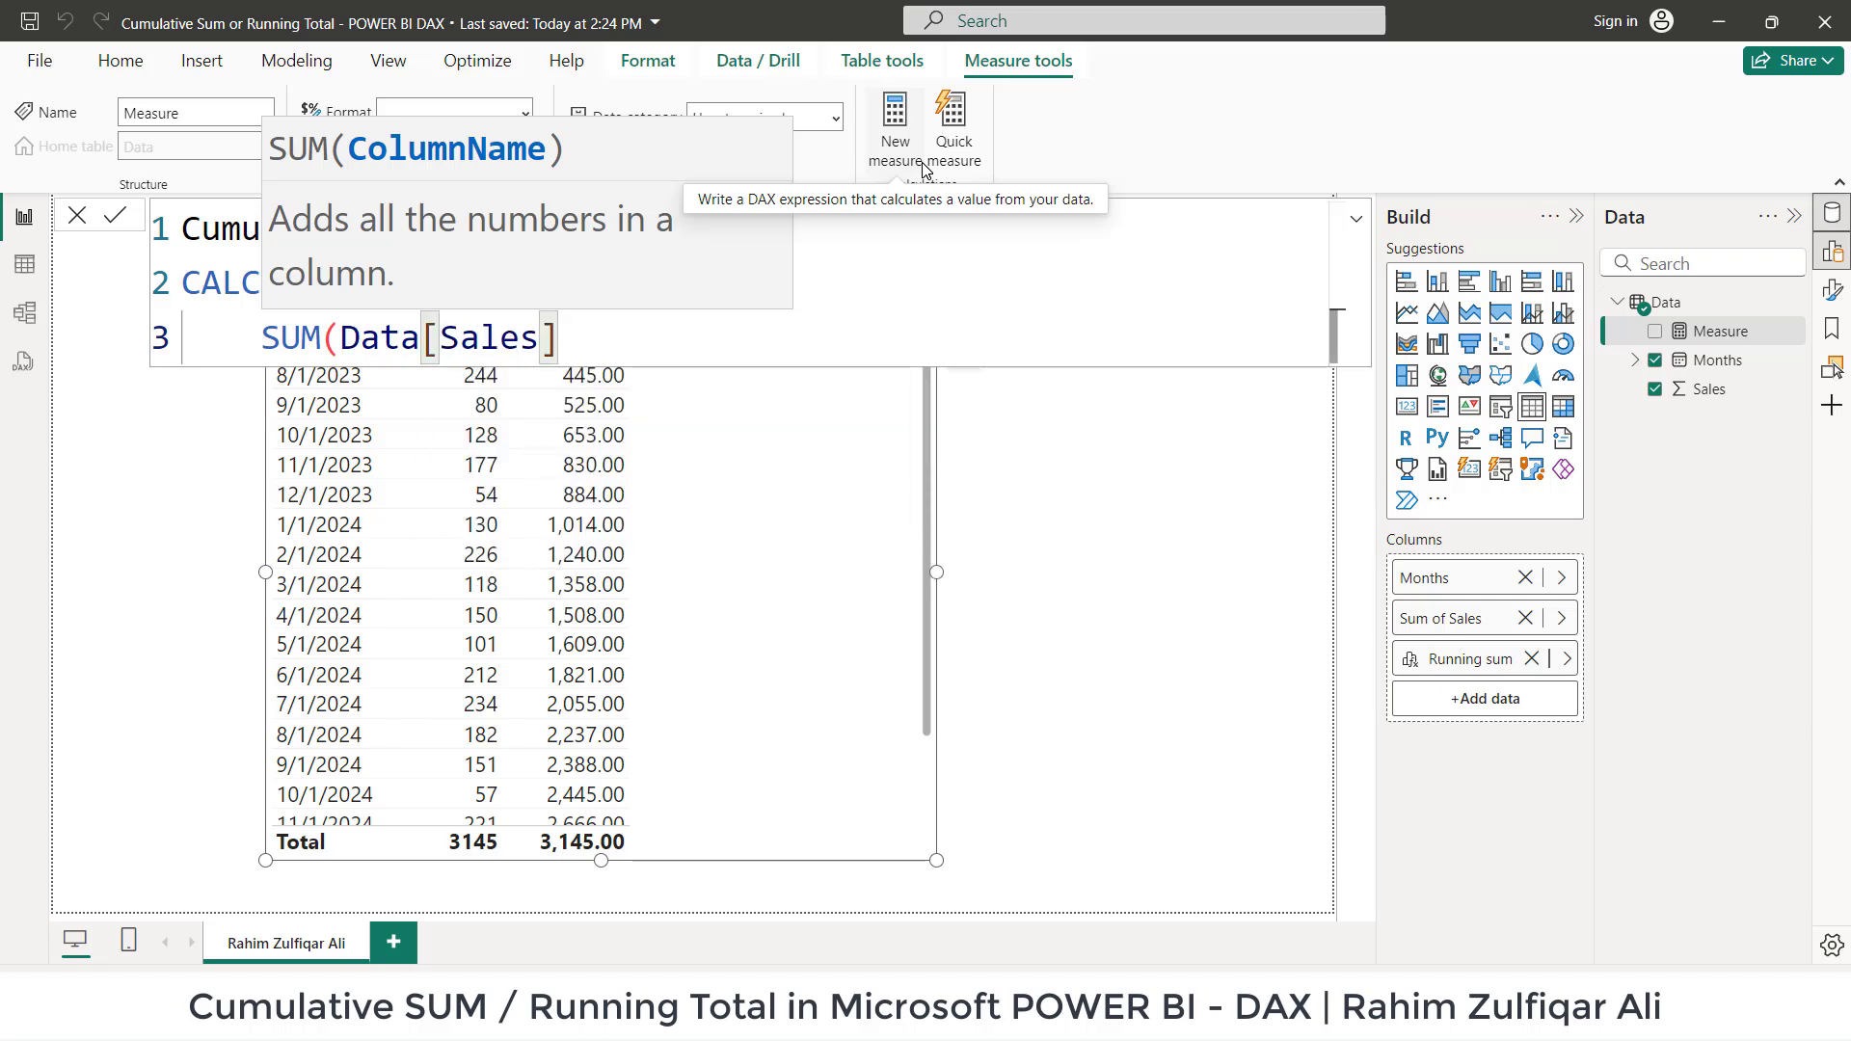
{"action": "type", "text": "),"}
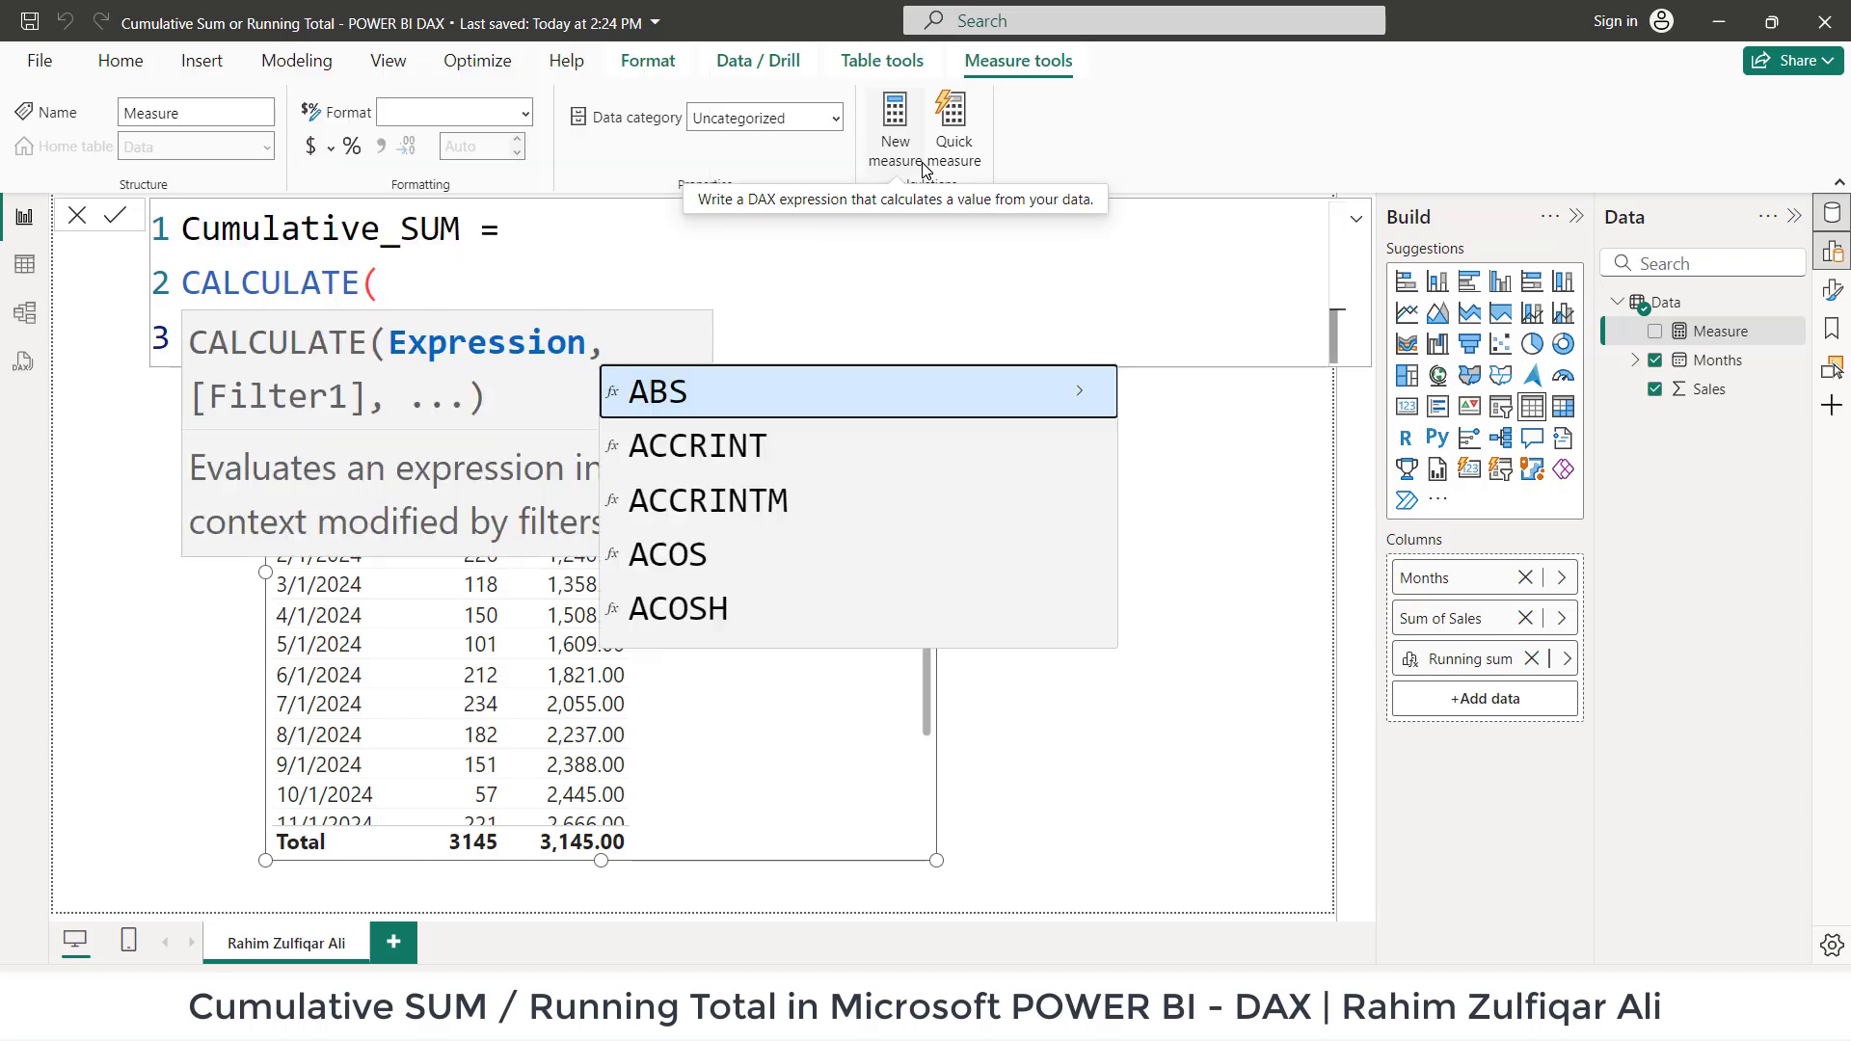
- Add a FILTER function as the CALCULATE filter, with ALL(Data[Months]), on its own line as the table argument
{"action": "key", "text": "shift+Return"}
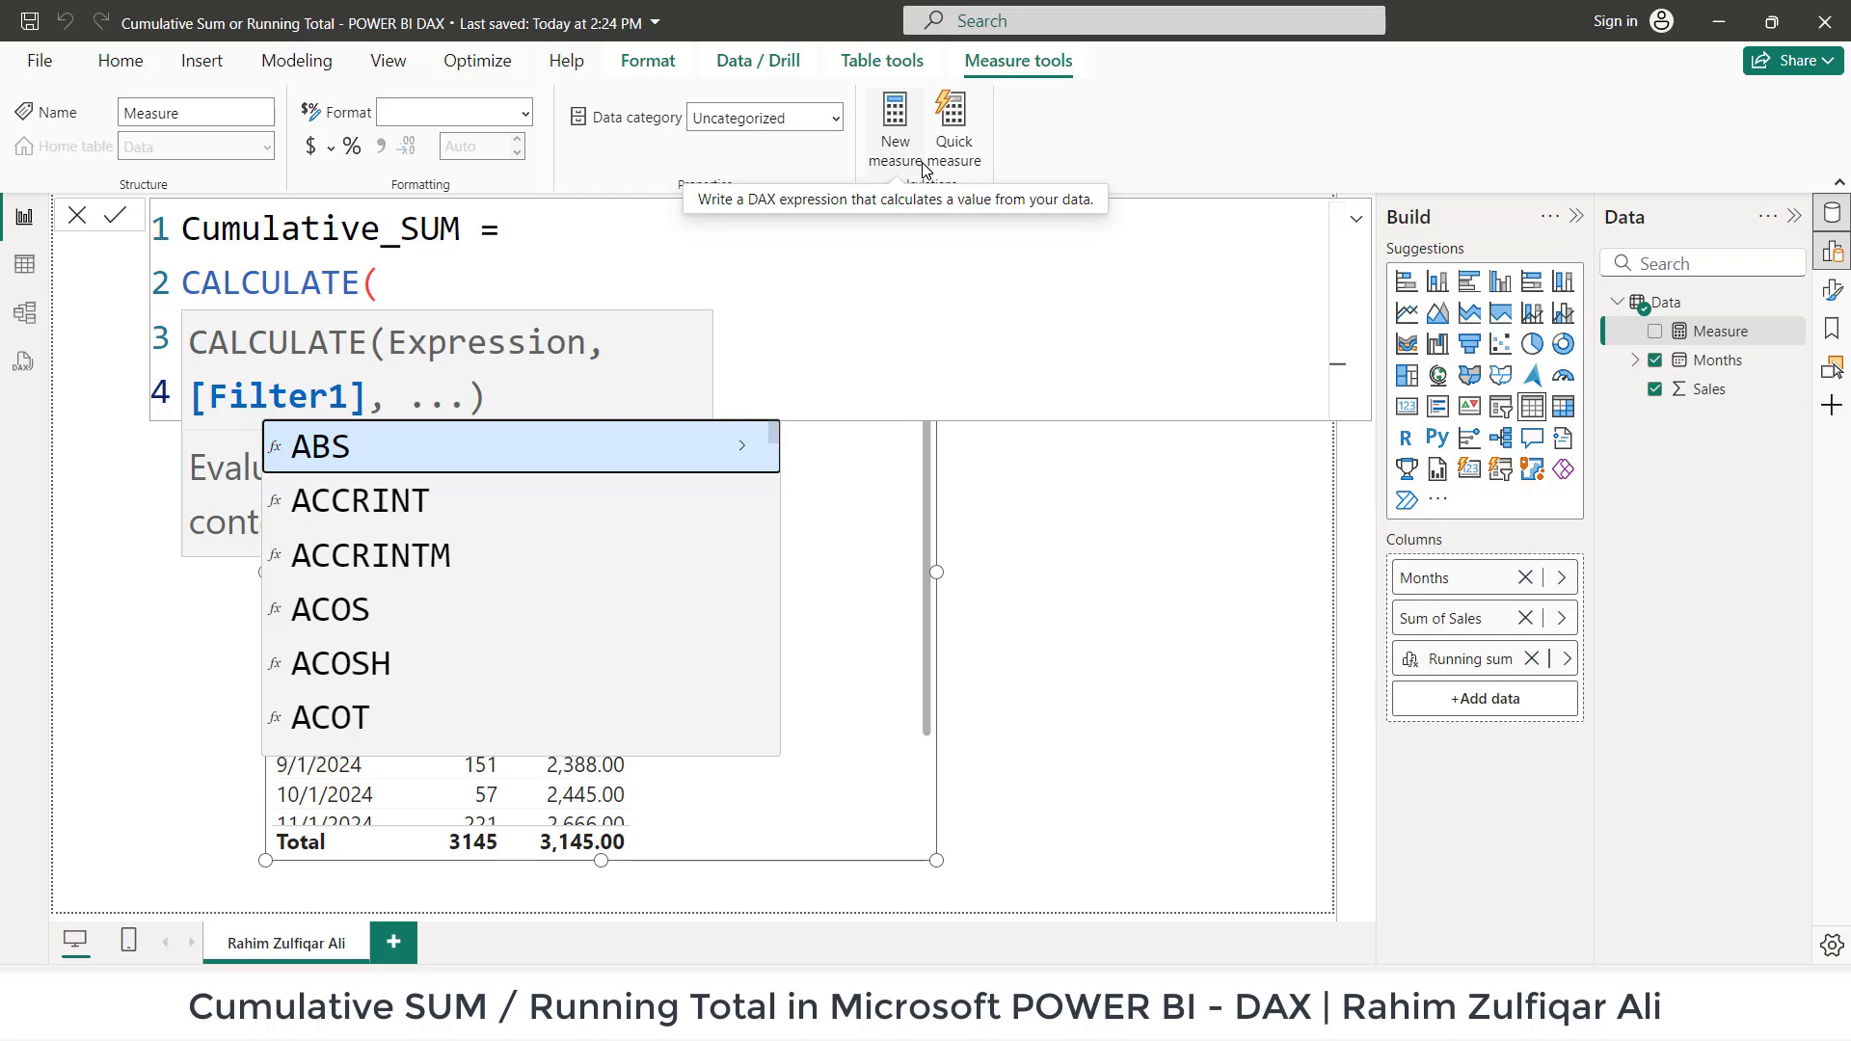
{"action": "type", "text": "FILTER("}
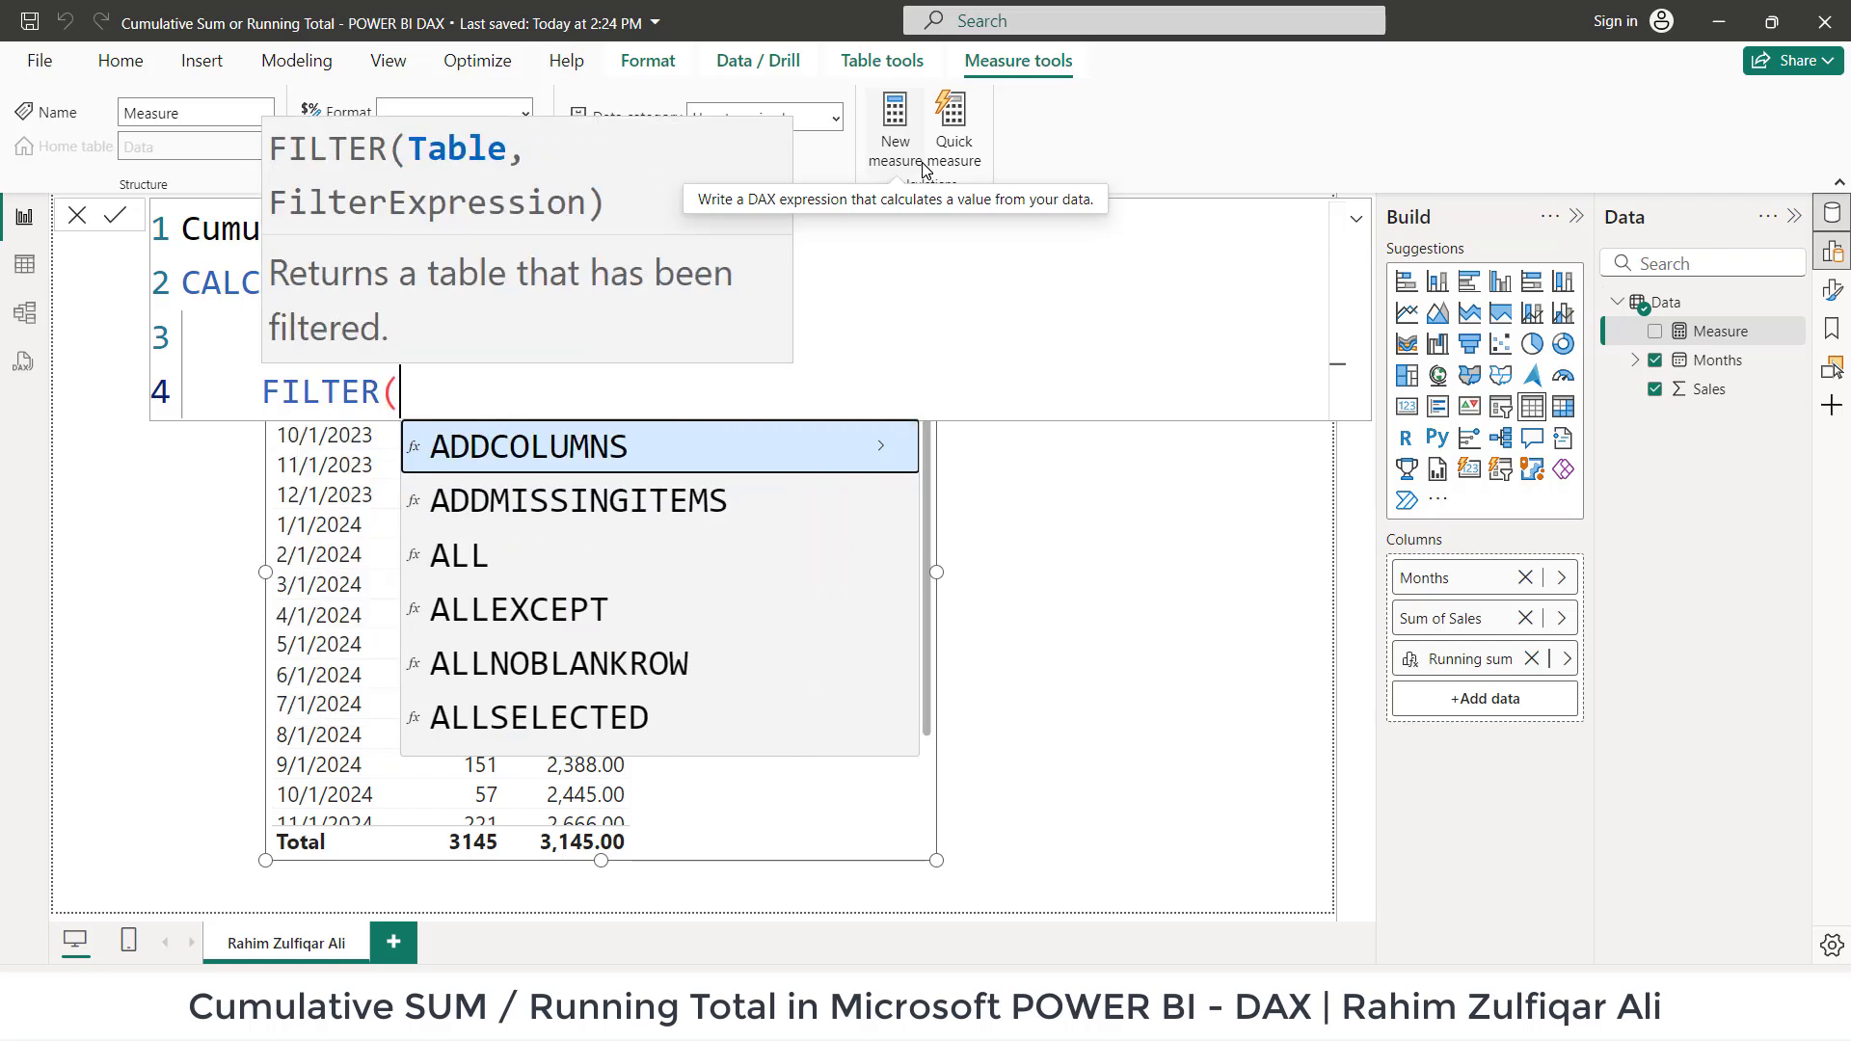
{"action": "key", "text": "shift+Return"}
{"action": "type", "text": "ALL("}
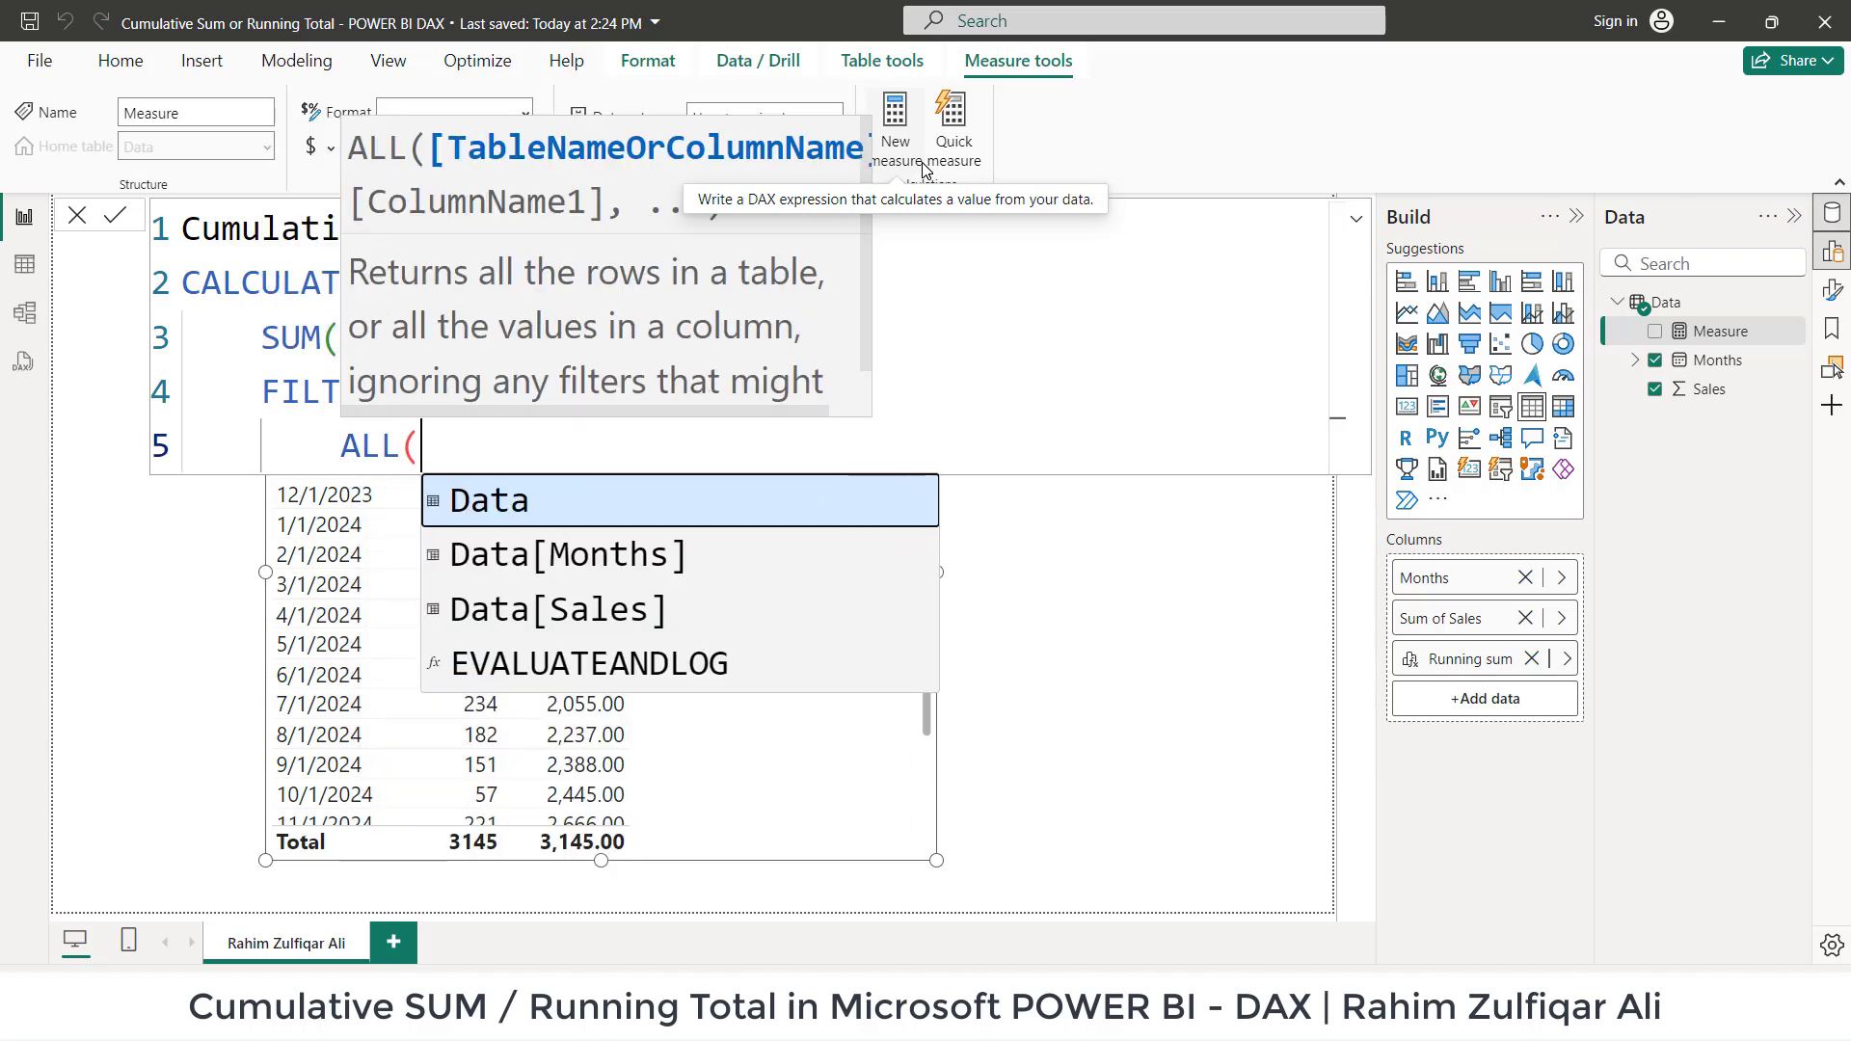
{"action": "type", "text": "data"}
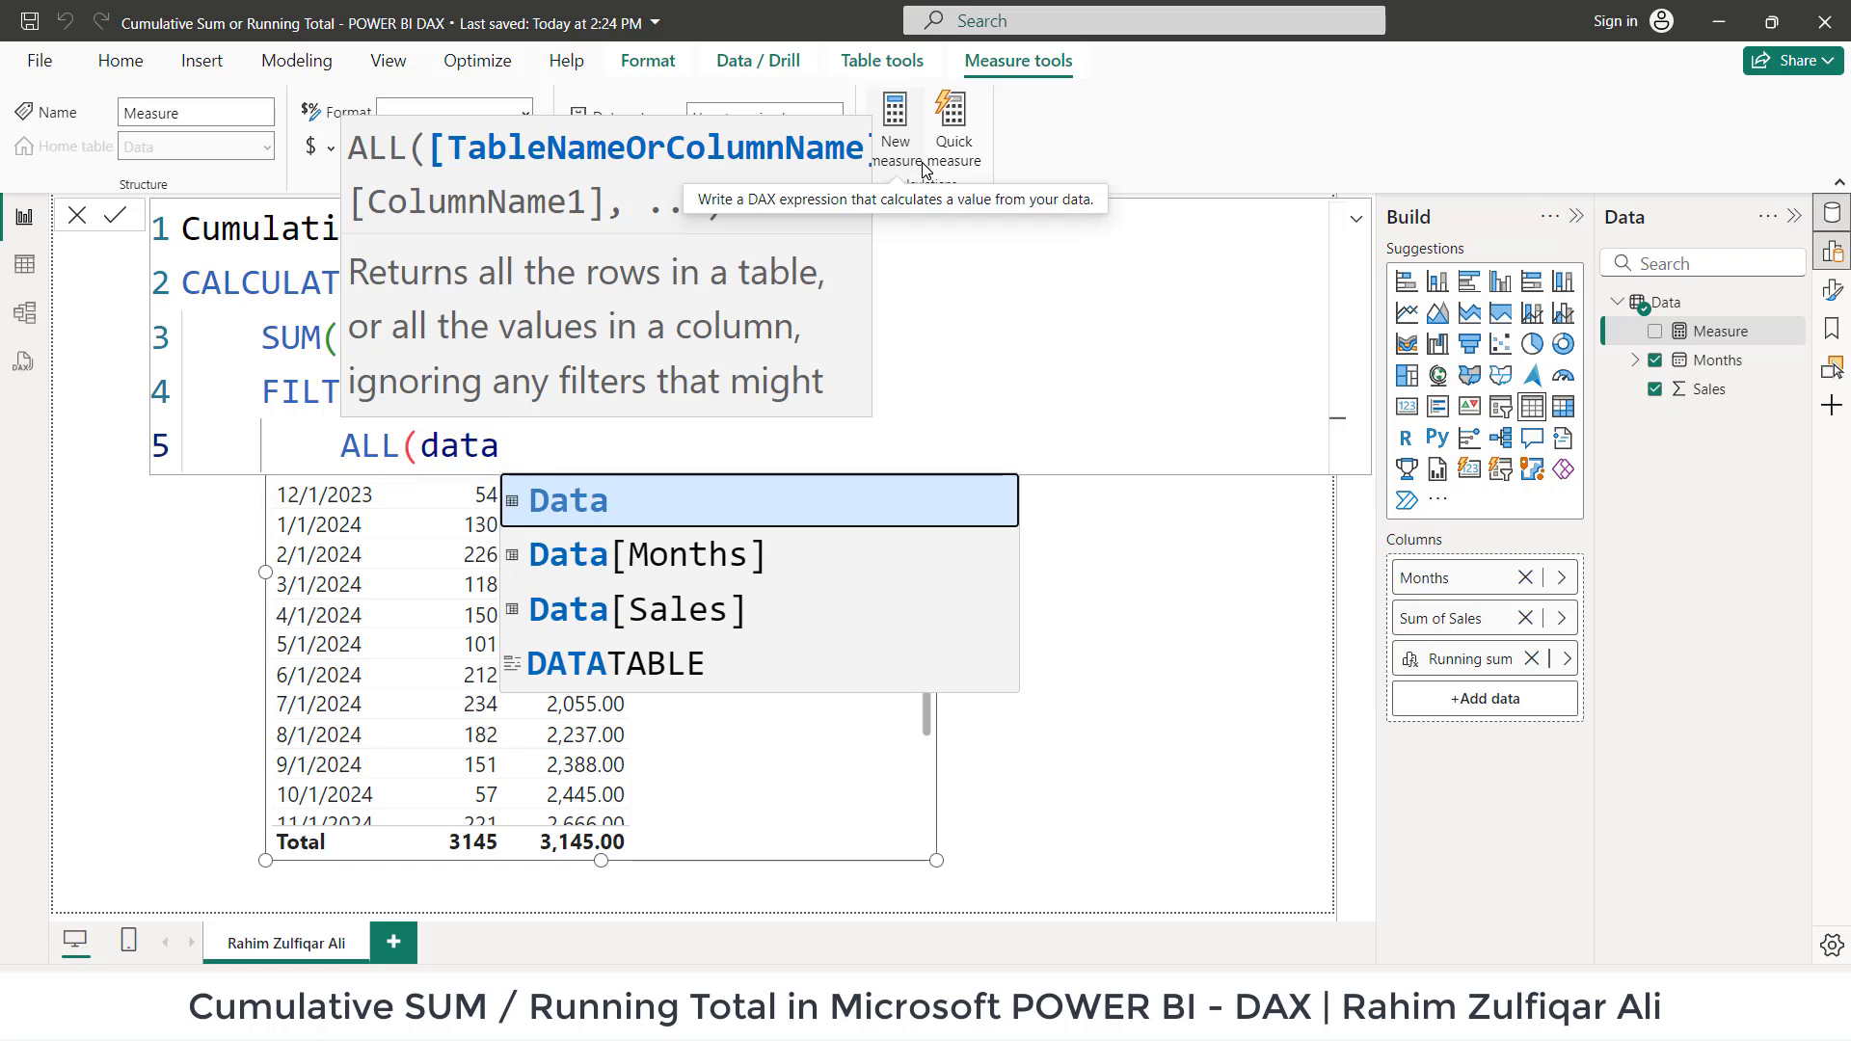
{"action": "key", "text": "Down"}
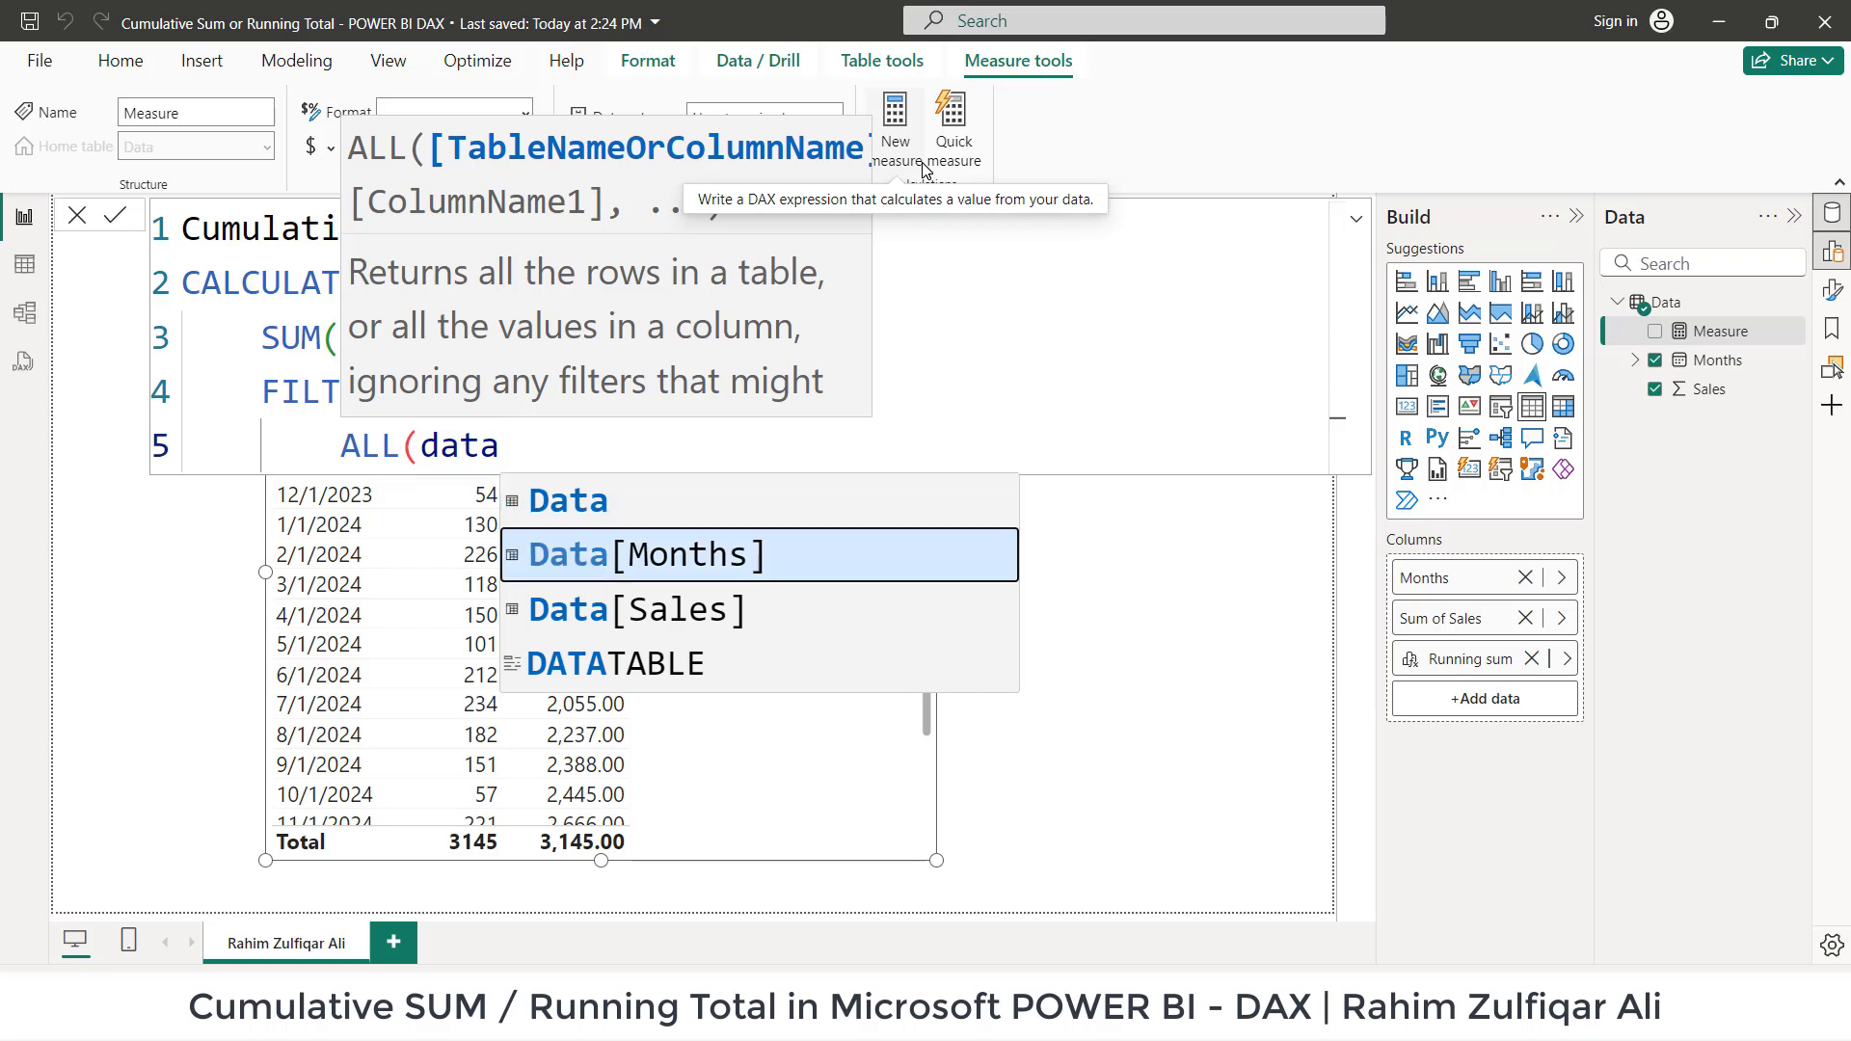
{"action": "key", "text": "Tab"}
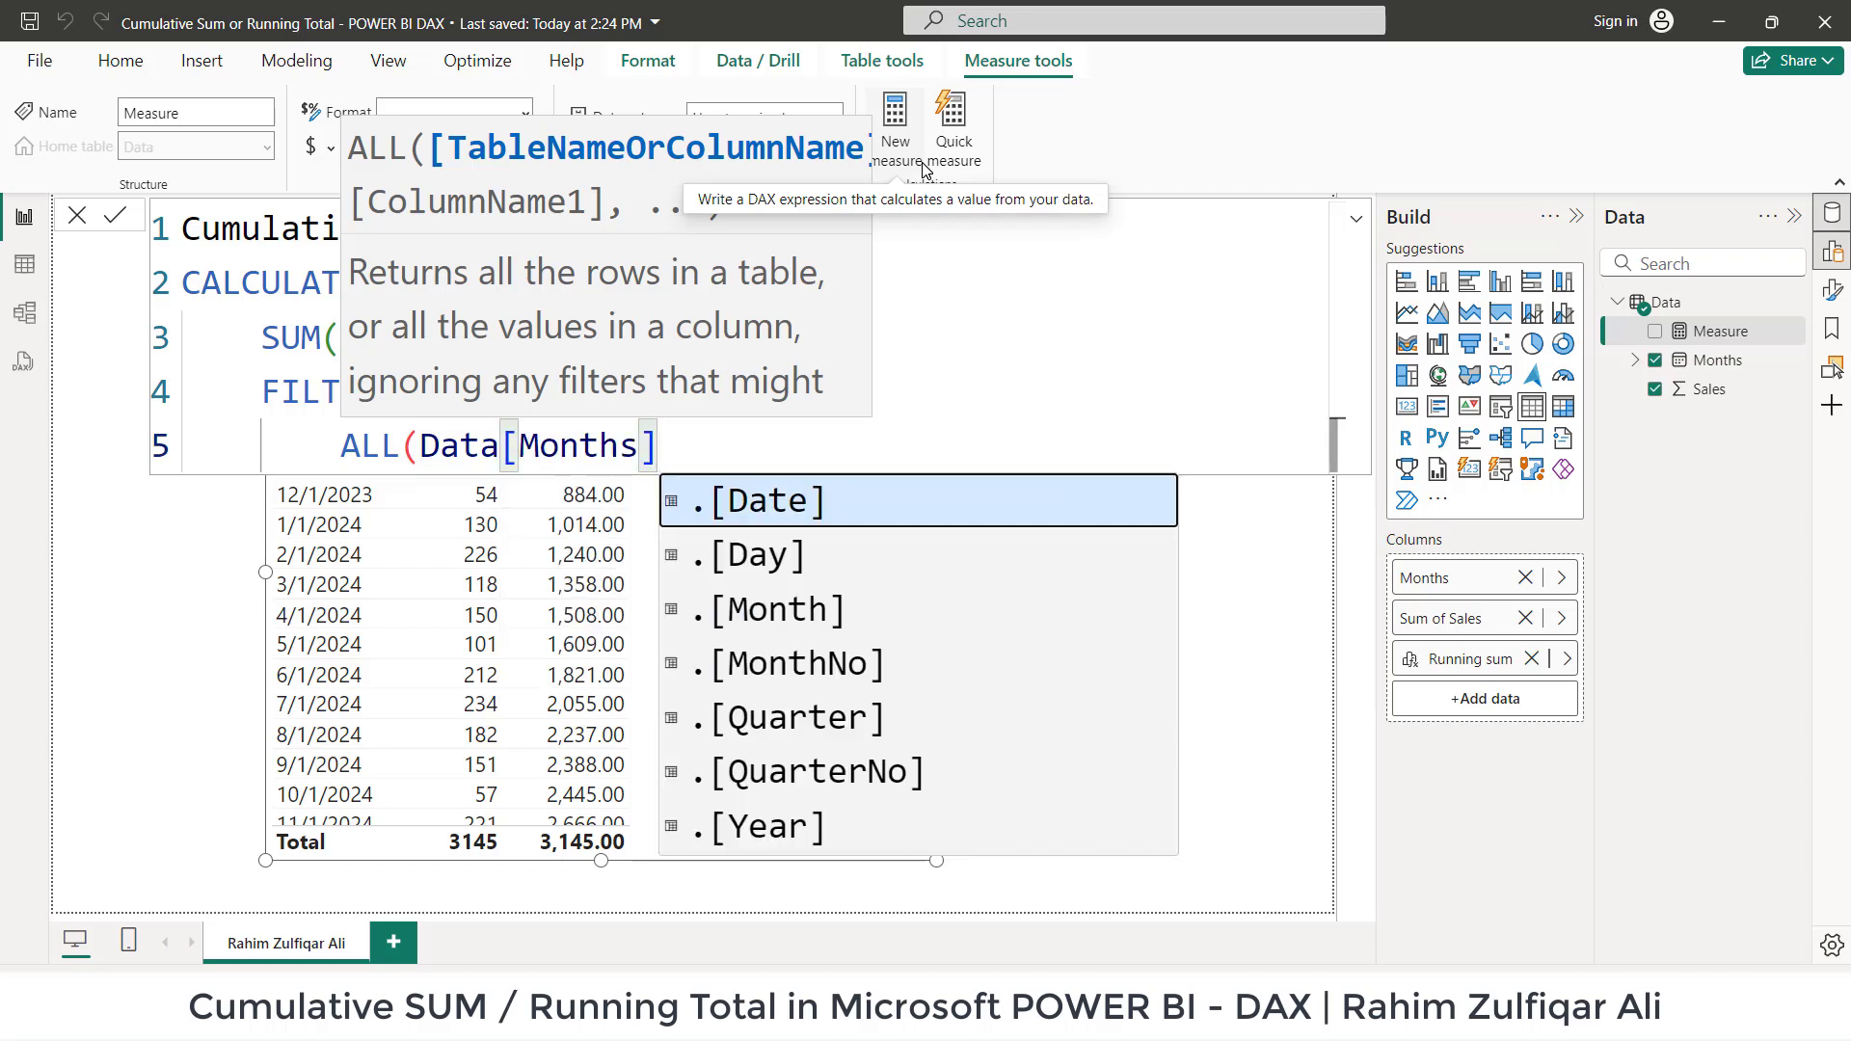
{"action": "type", "text": "),"}
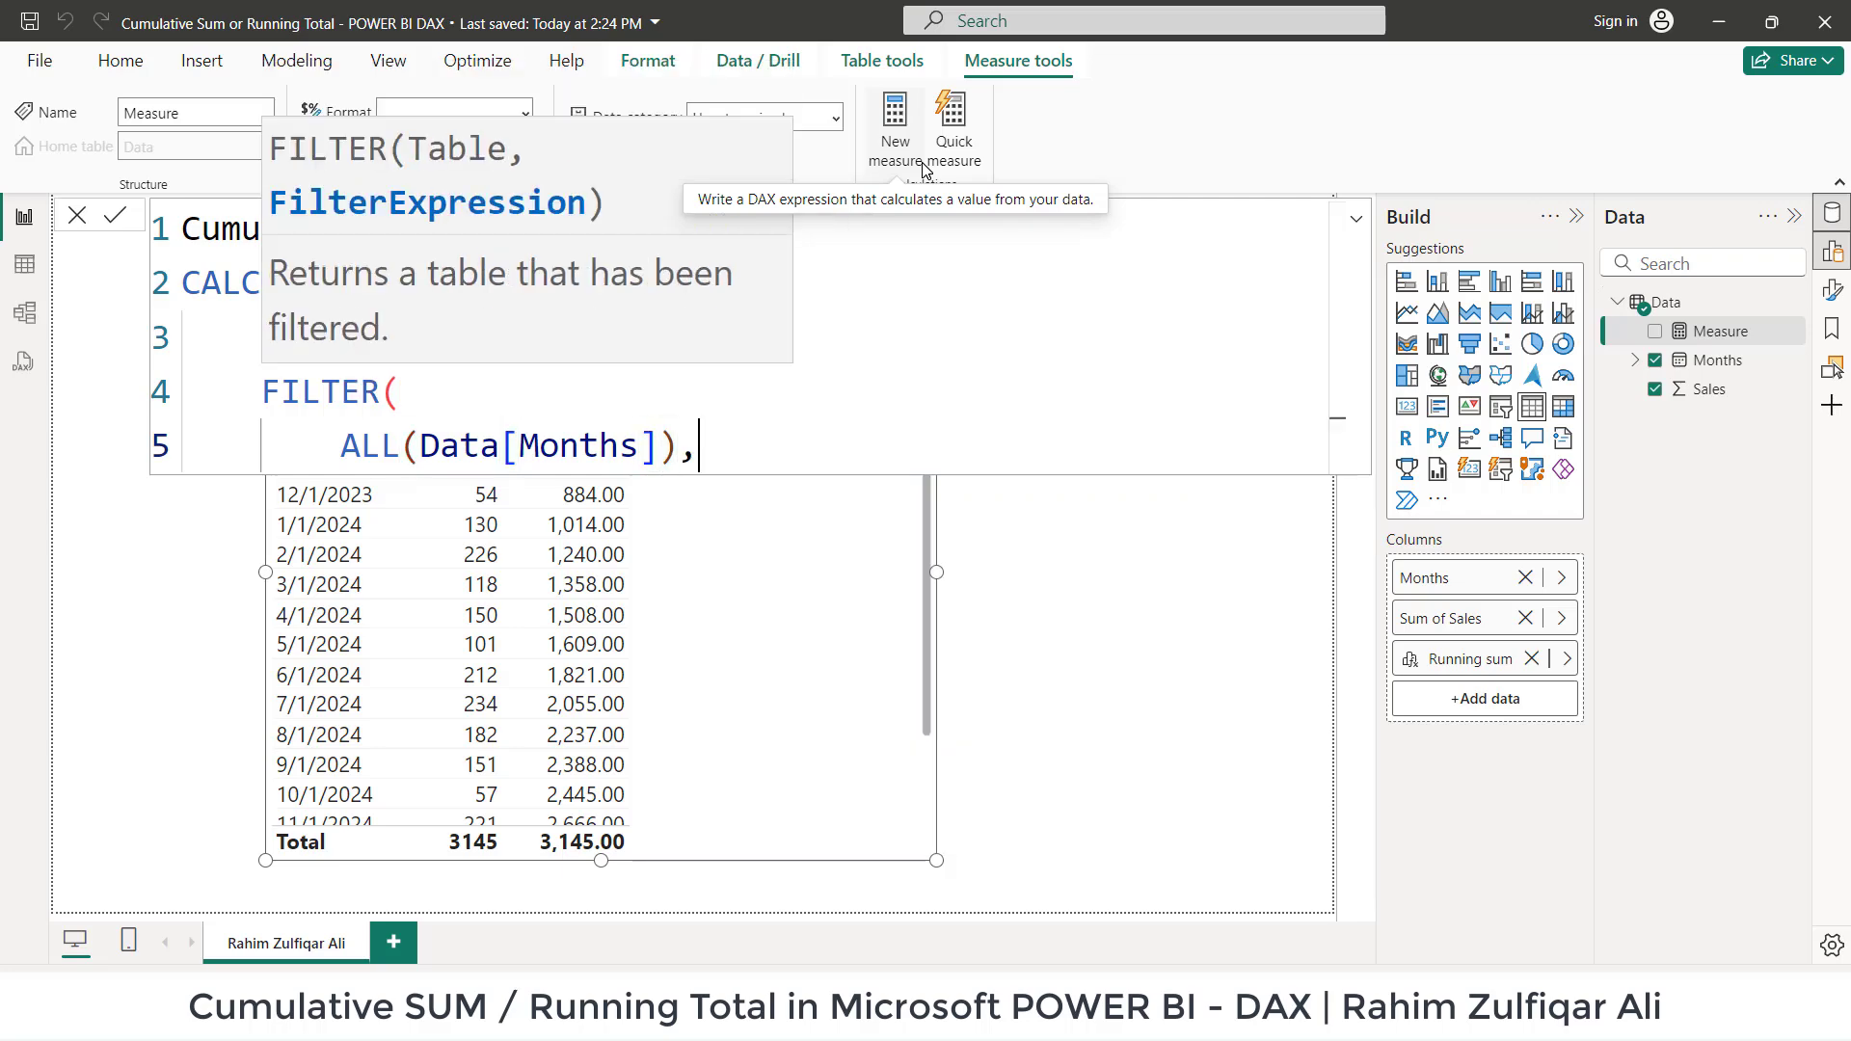
- Enter Data[Months]<=MAX(Data[Months]) on line 6 as the filter condition, closing FILTER and following it with a comma
{"action": "key", "text": "shift+Return"}
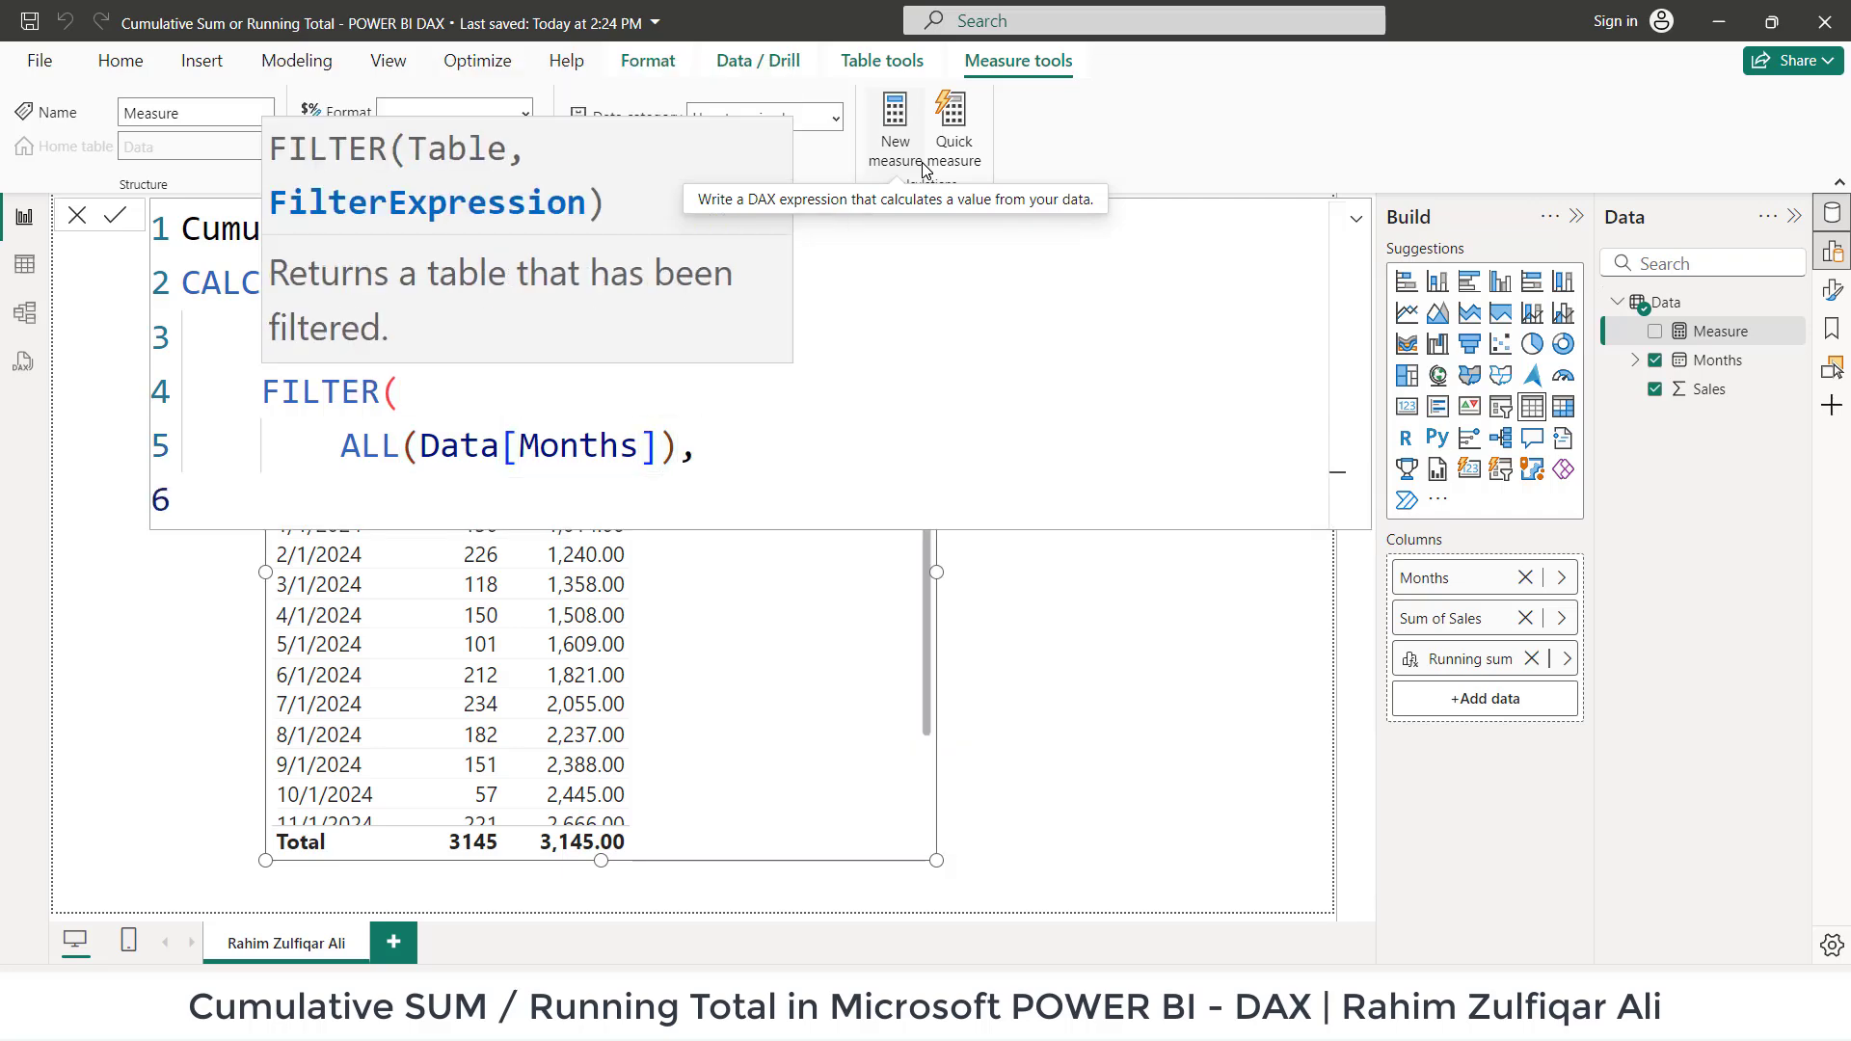
{"action": "type", "text": "data"}
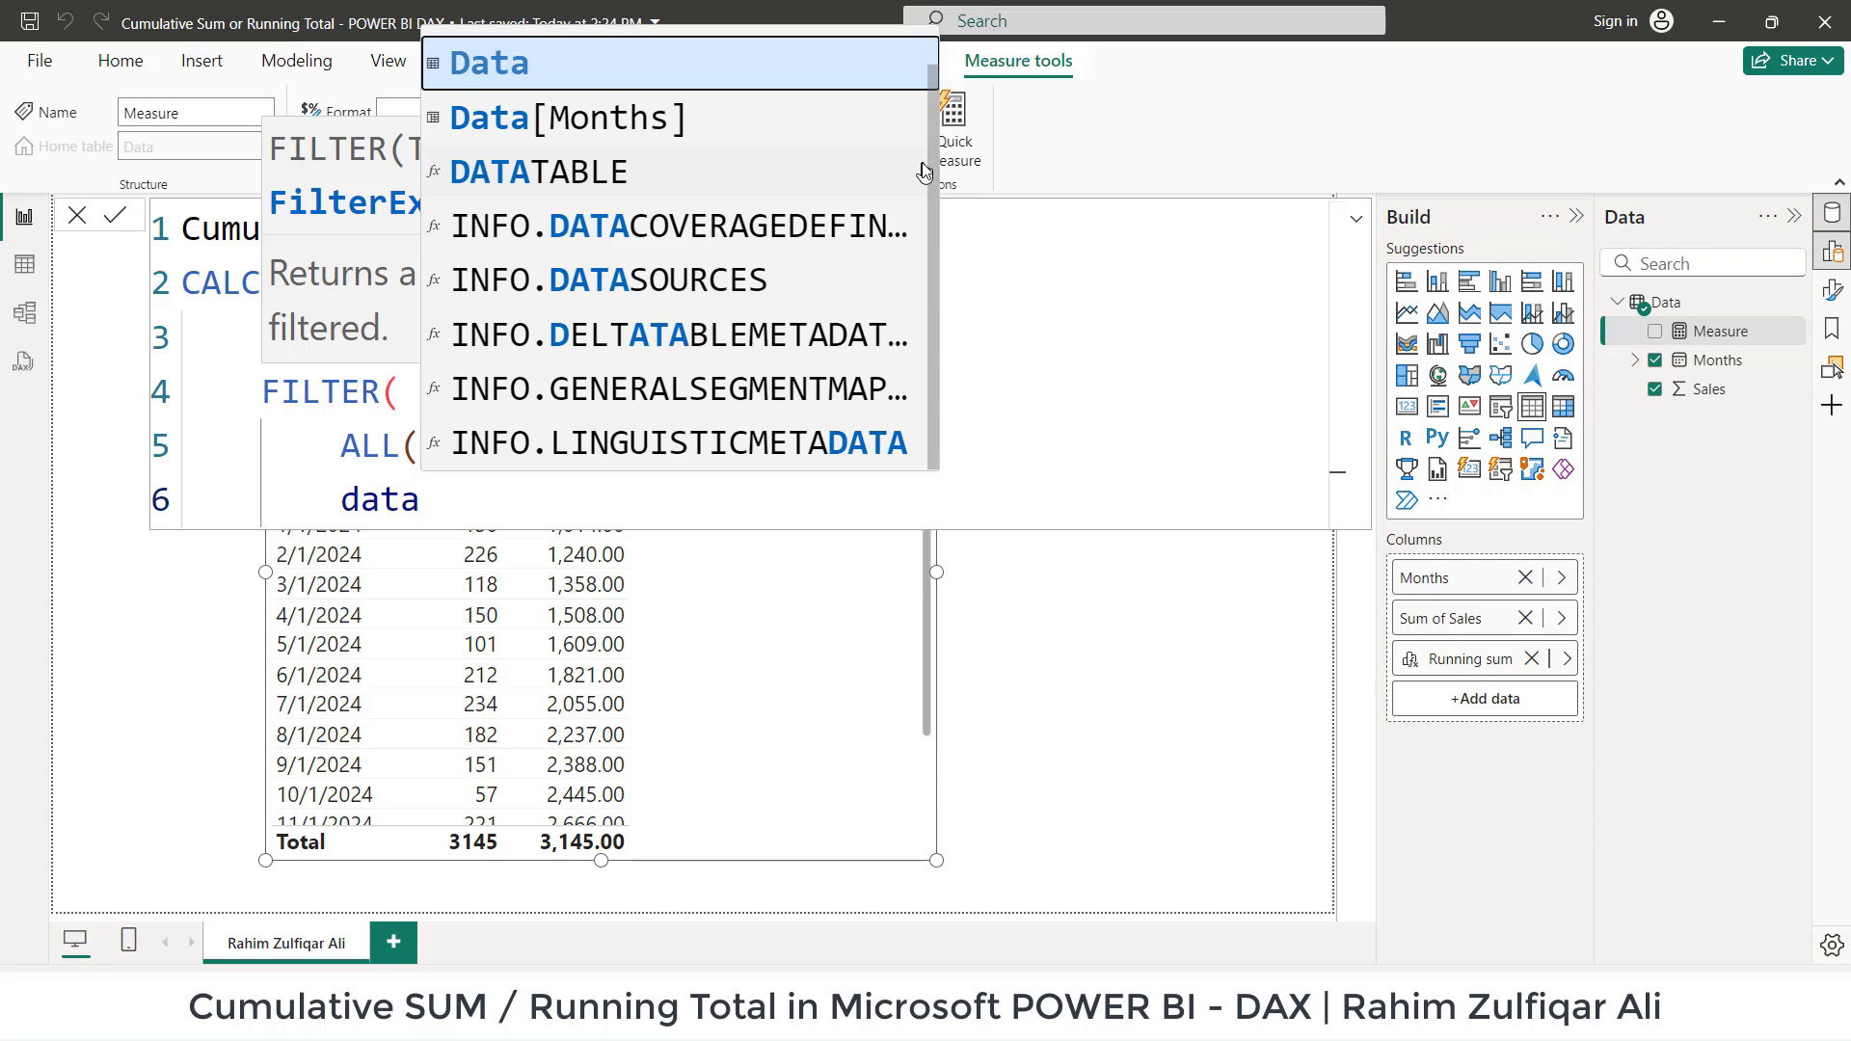
{"action": "key", "text": "Down"}
{"action": "key", "text": "Tab"}
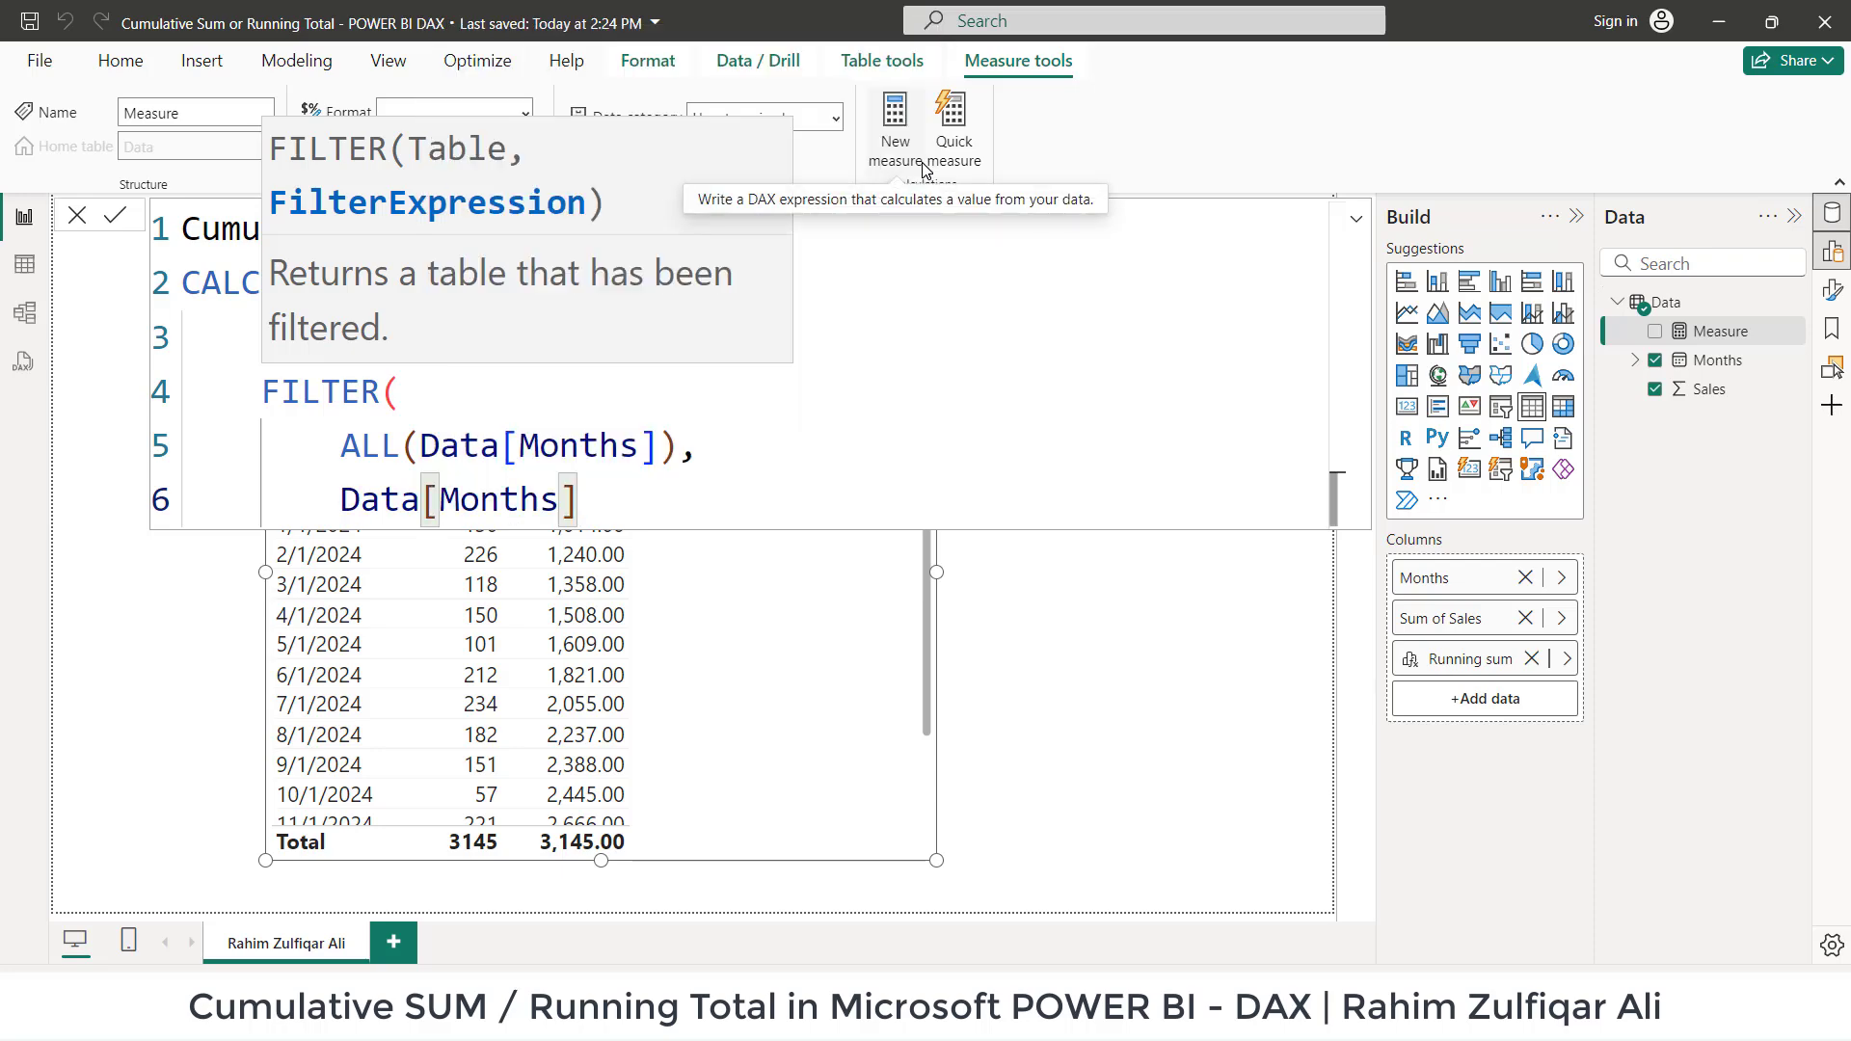
{"action": "type", "text": "<=ma"}
{"action": "key", "text": "Tab"}
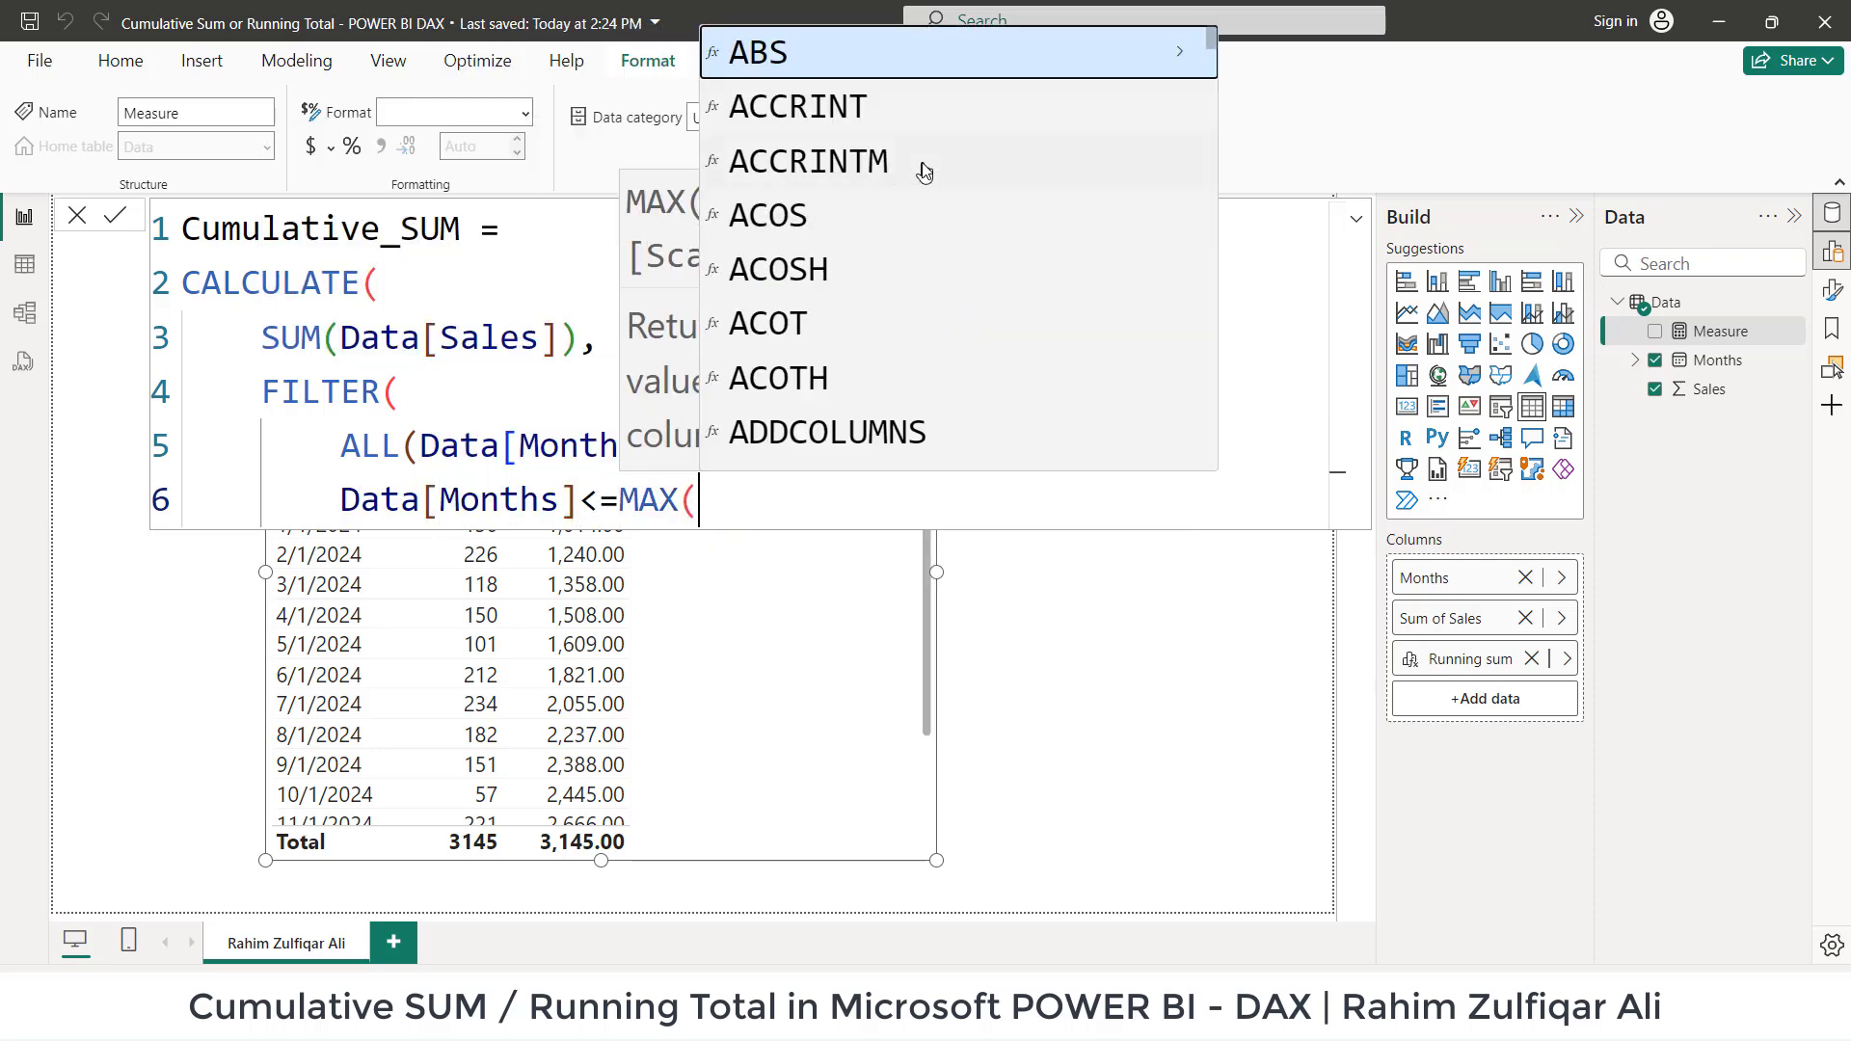
{"action": "type", "text": "dta"}
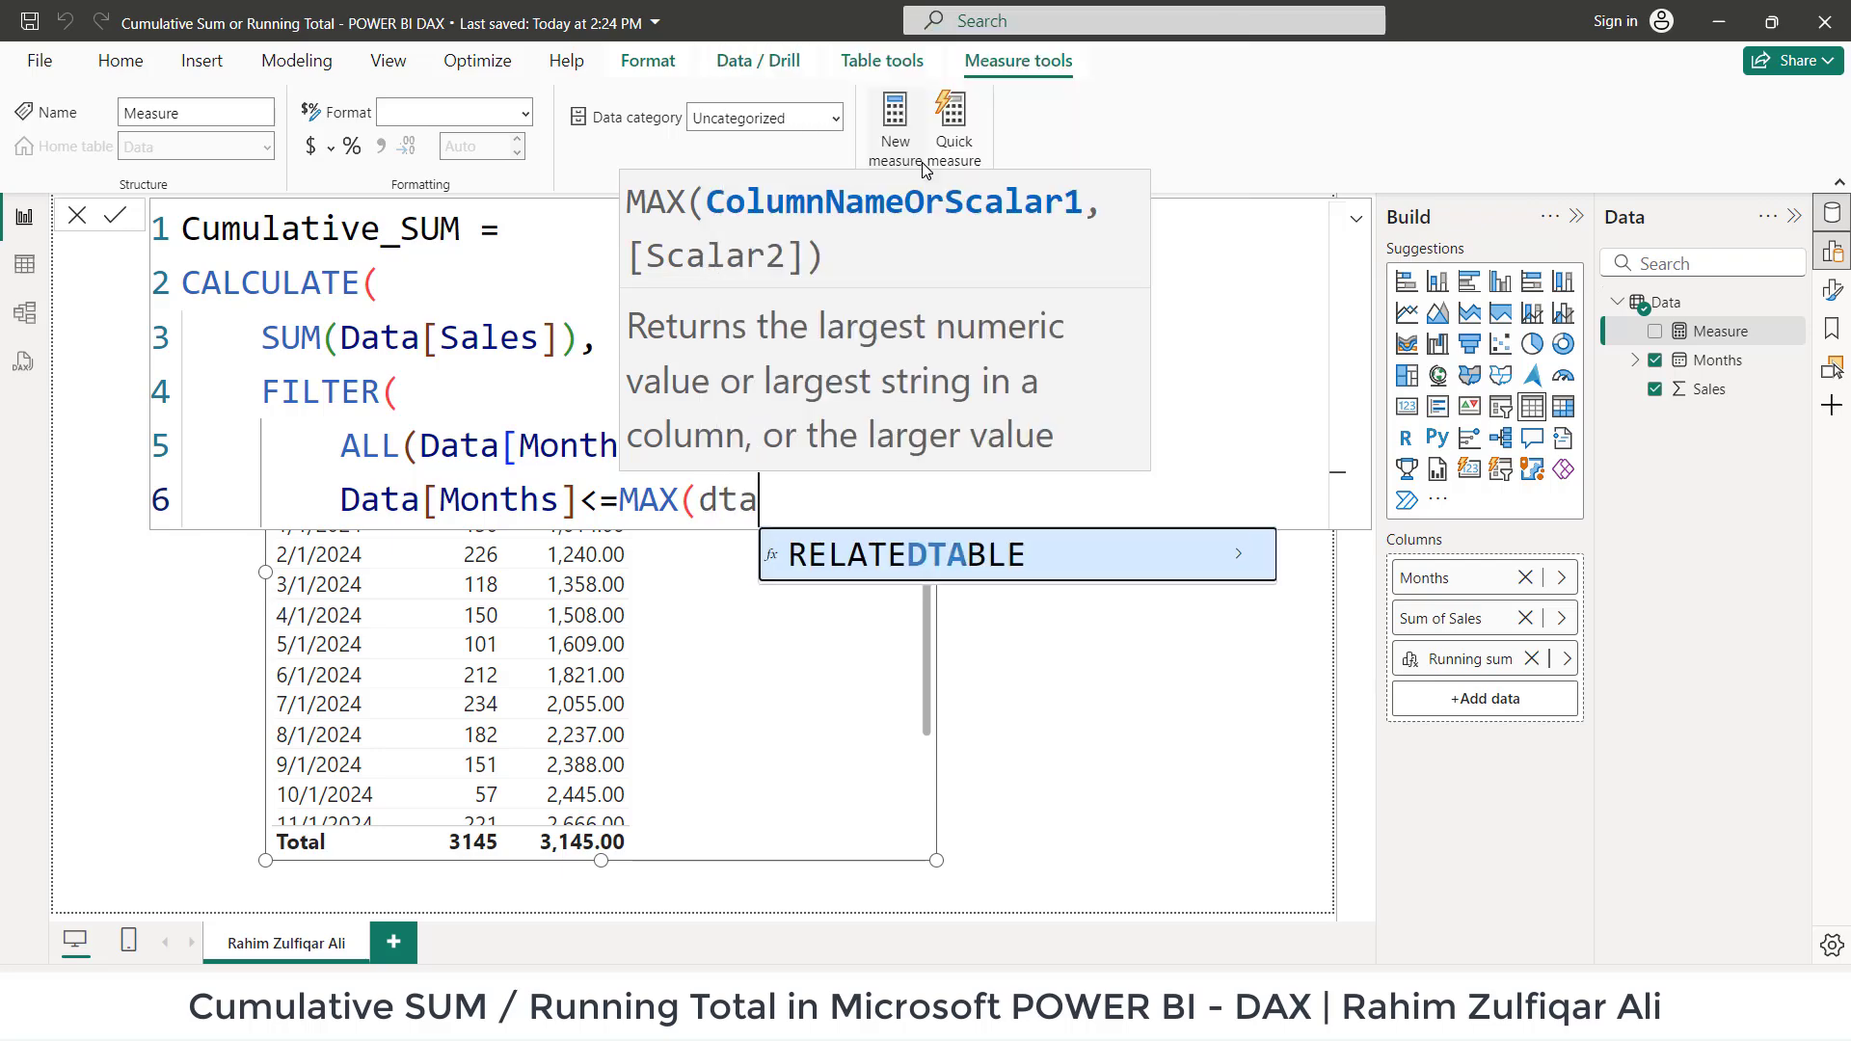
{"action": "key", "text": "BackSpace"}
{"action": "key", "text": "BackSpace"}
{"action": "type", "text": "a"}
{"action": "key", "text": "Down"}
{"action": "key", "text": "Tab"}
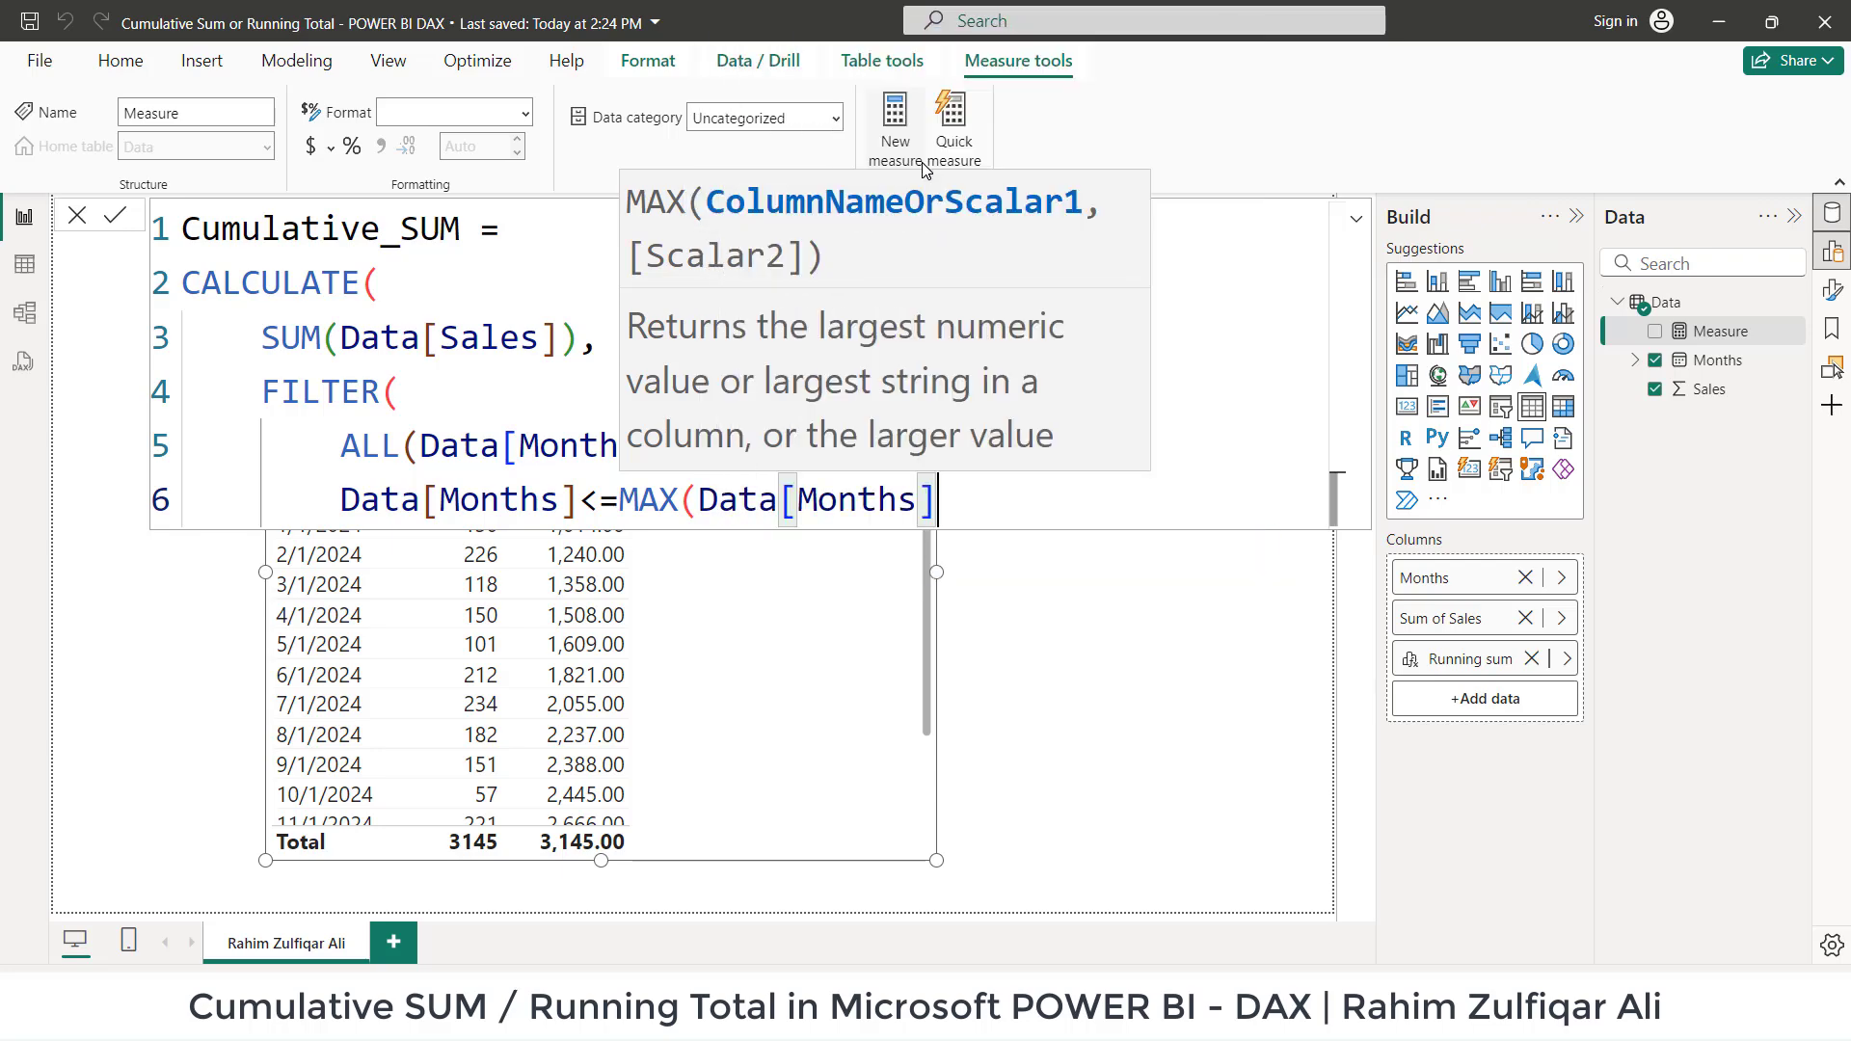
{"action": "type", "text": ")),"}
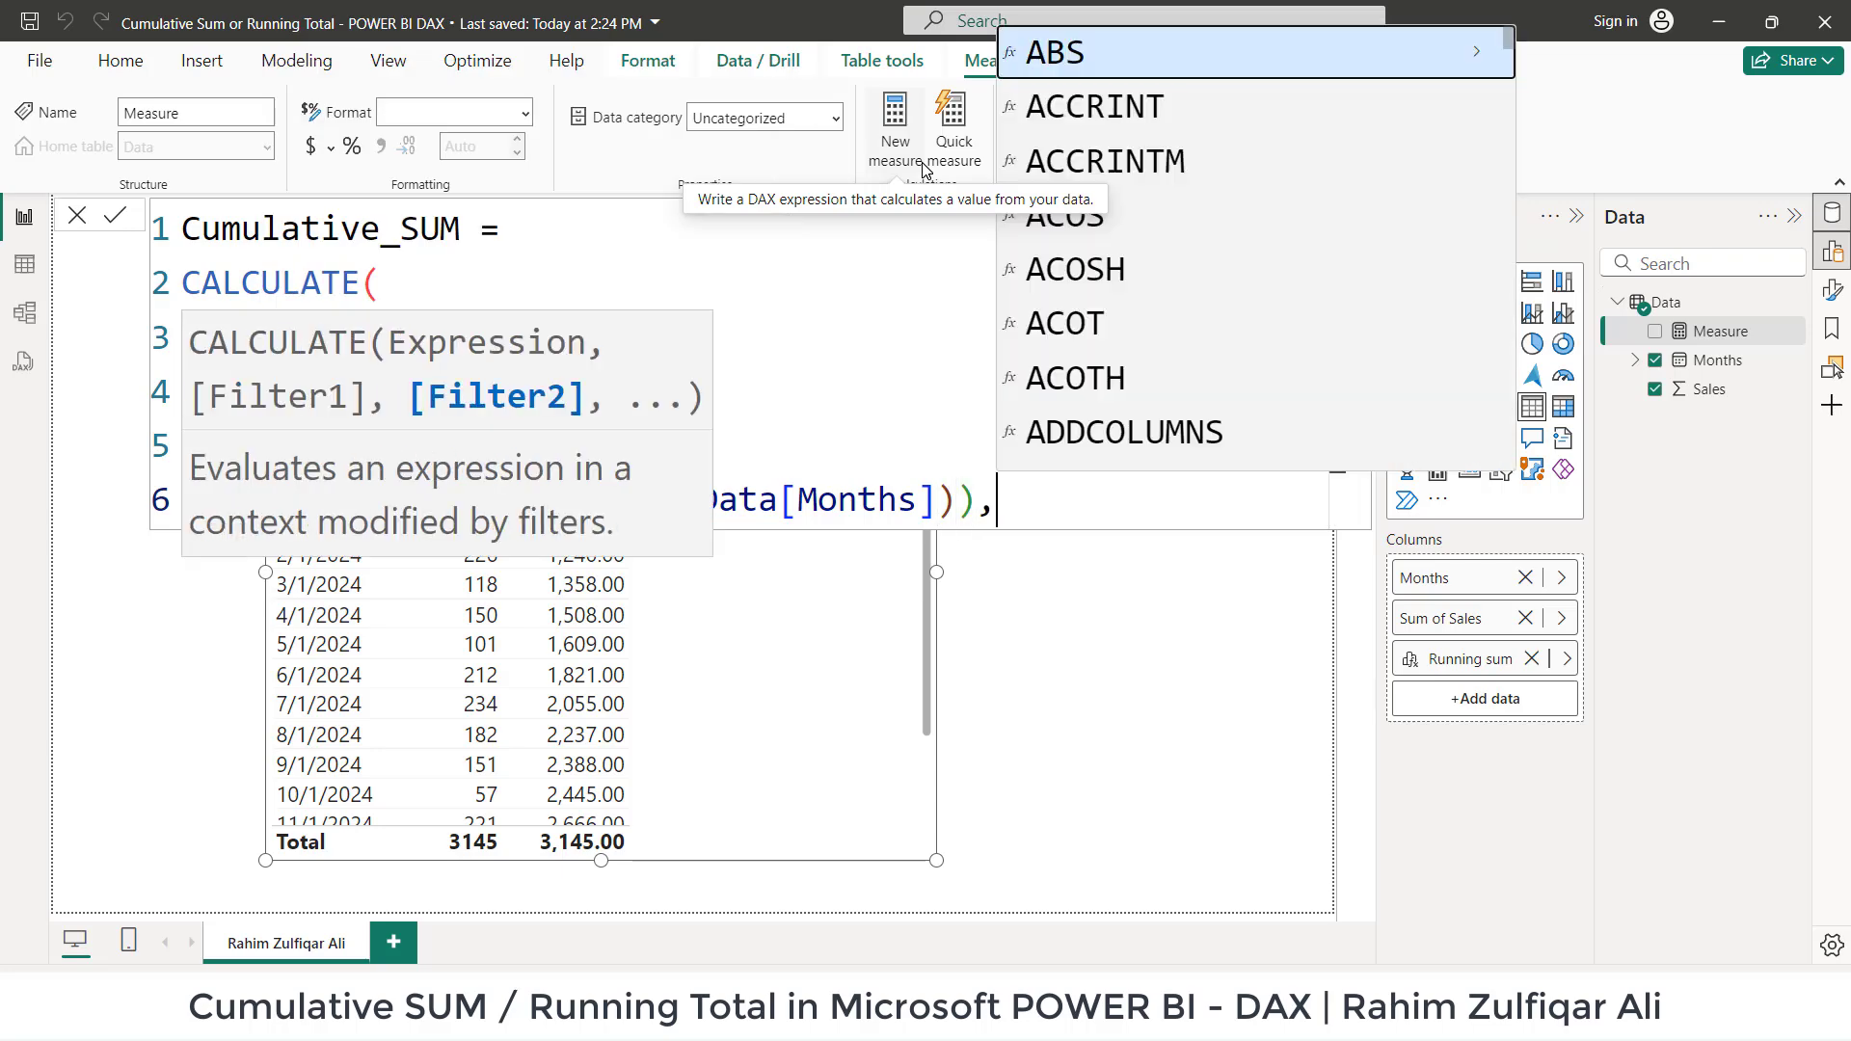
- Add VALUES(Data[Year]) on line 7 as the second CALCULATE filter
{"action": "key", "text": "shift+Return"}
{"action": "type", "text": "val"}
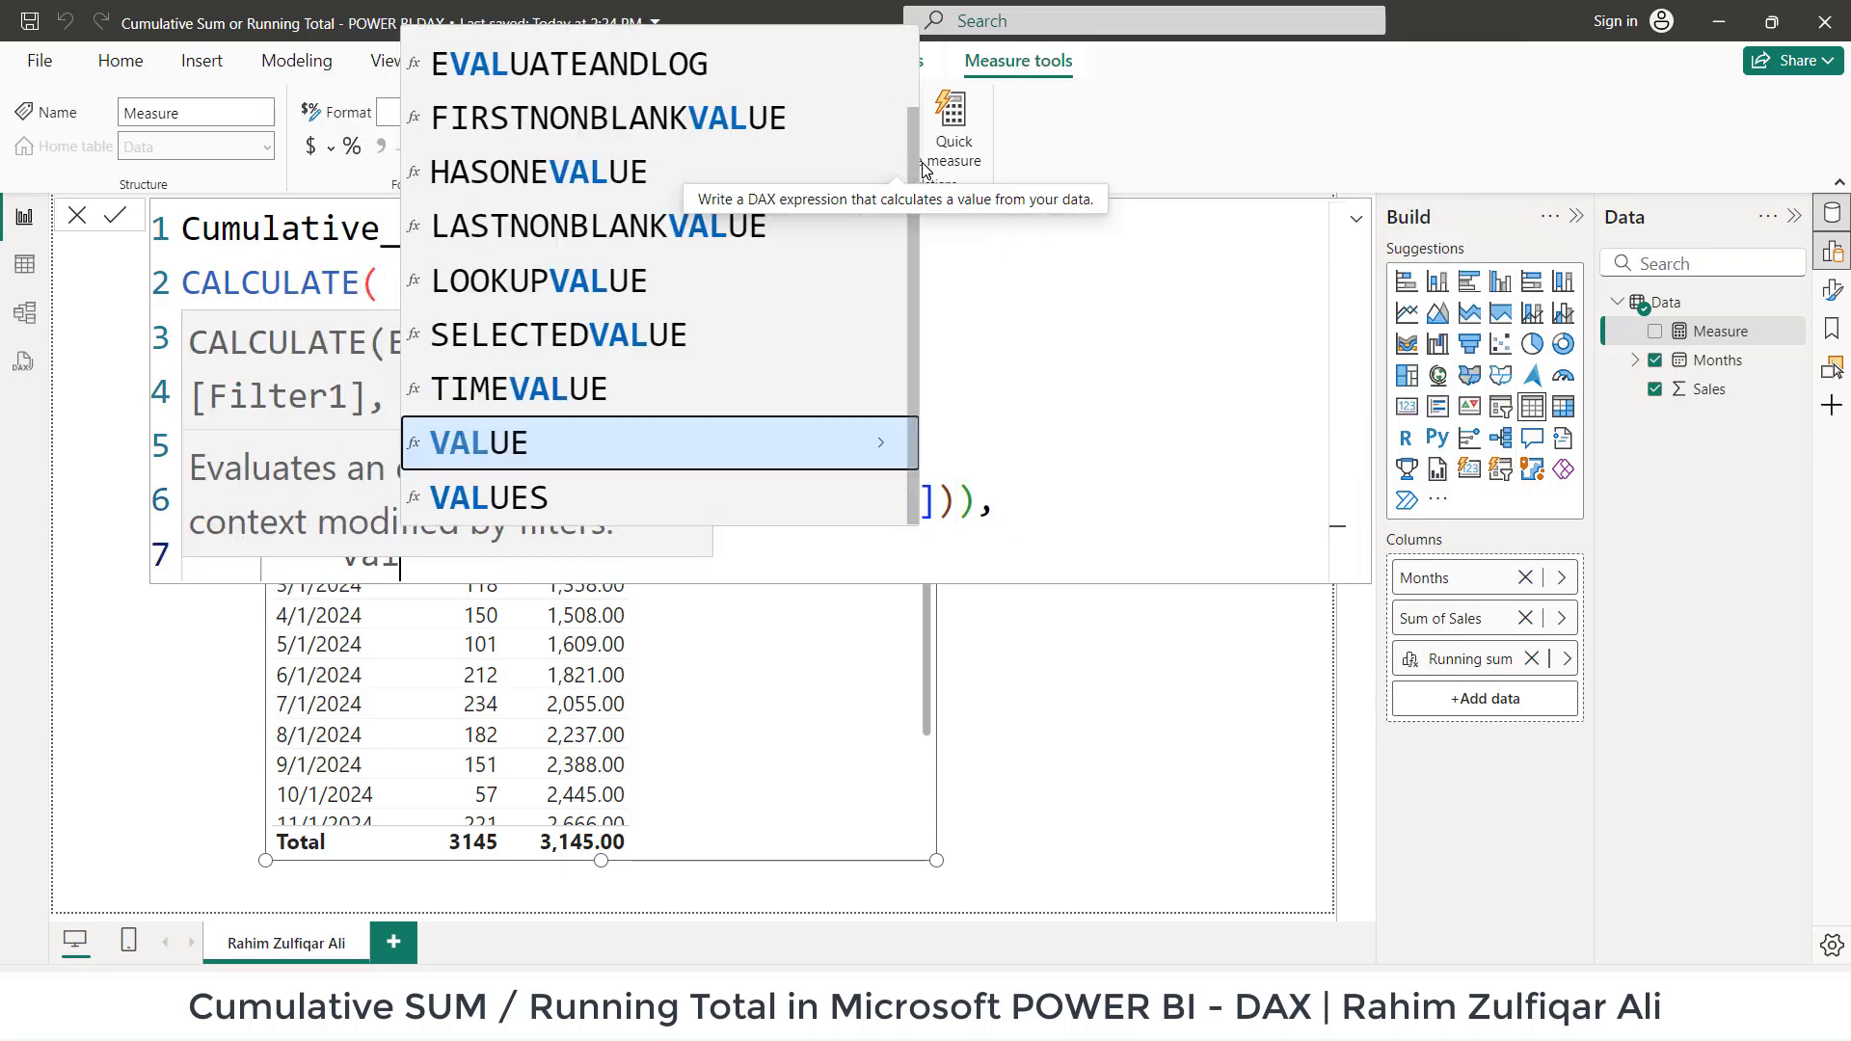
{"action": "key", "text": "Down"}
{"action": "key", "text": "Tab"}
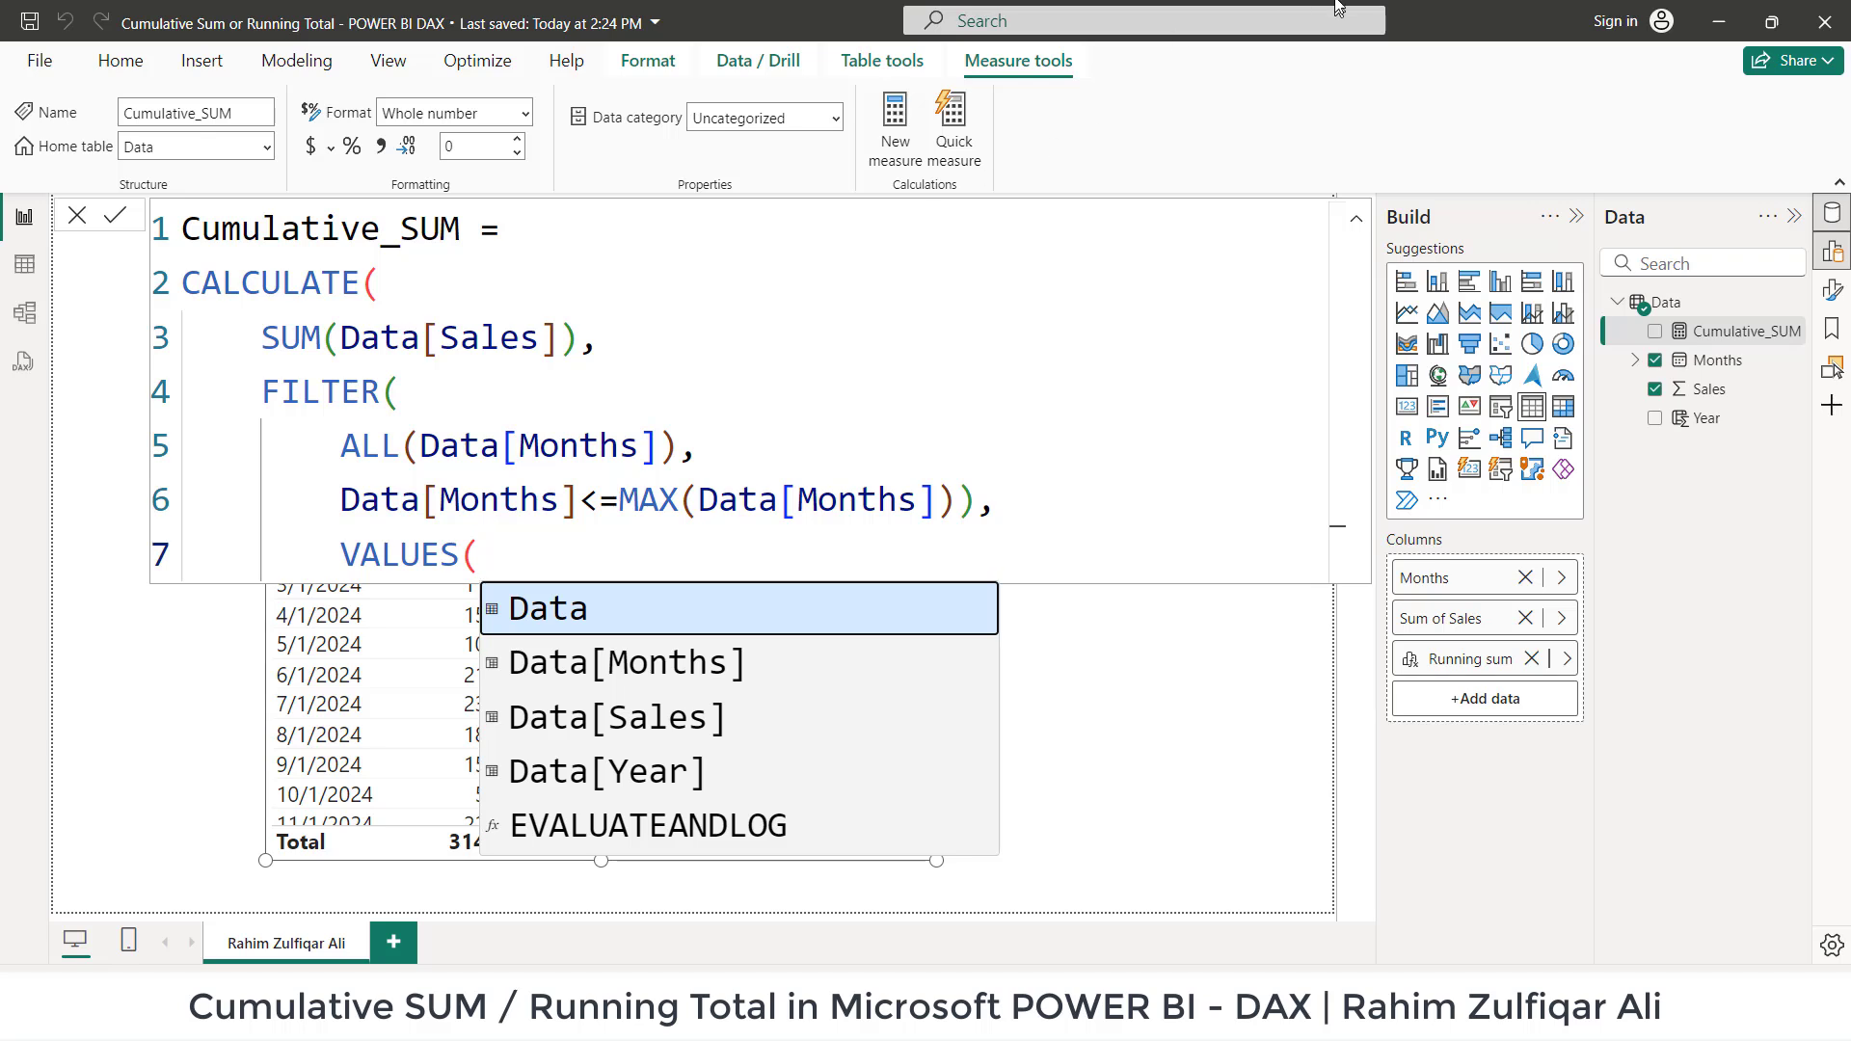
{"action": "key", "text": "Down"}
{"action": "key", "text": "Down"}
{"action": "key", "text": "Down"}
{"action": "key", "text": "Tab"}
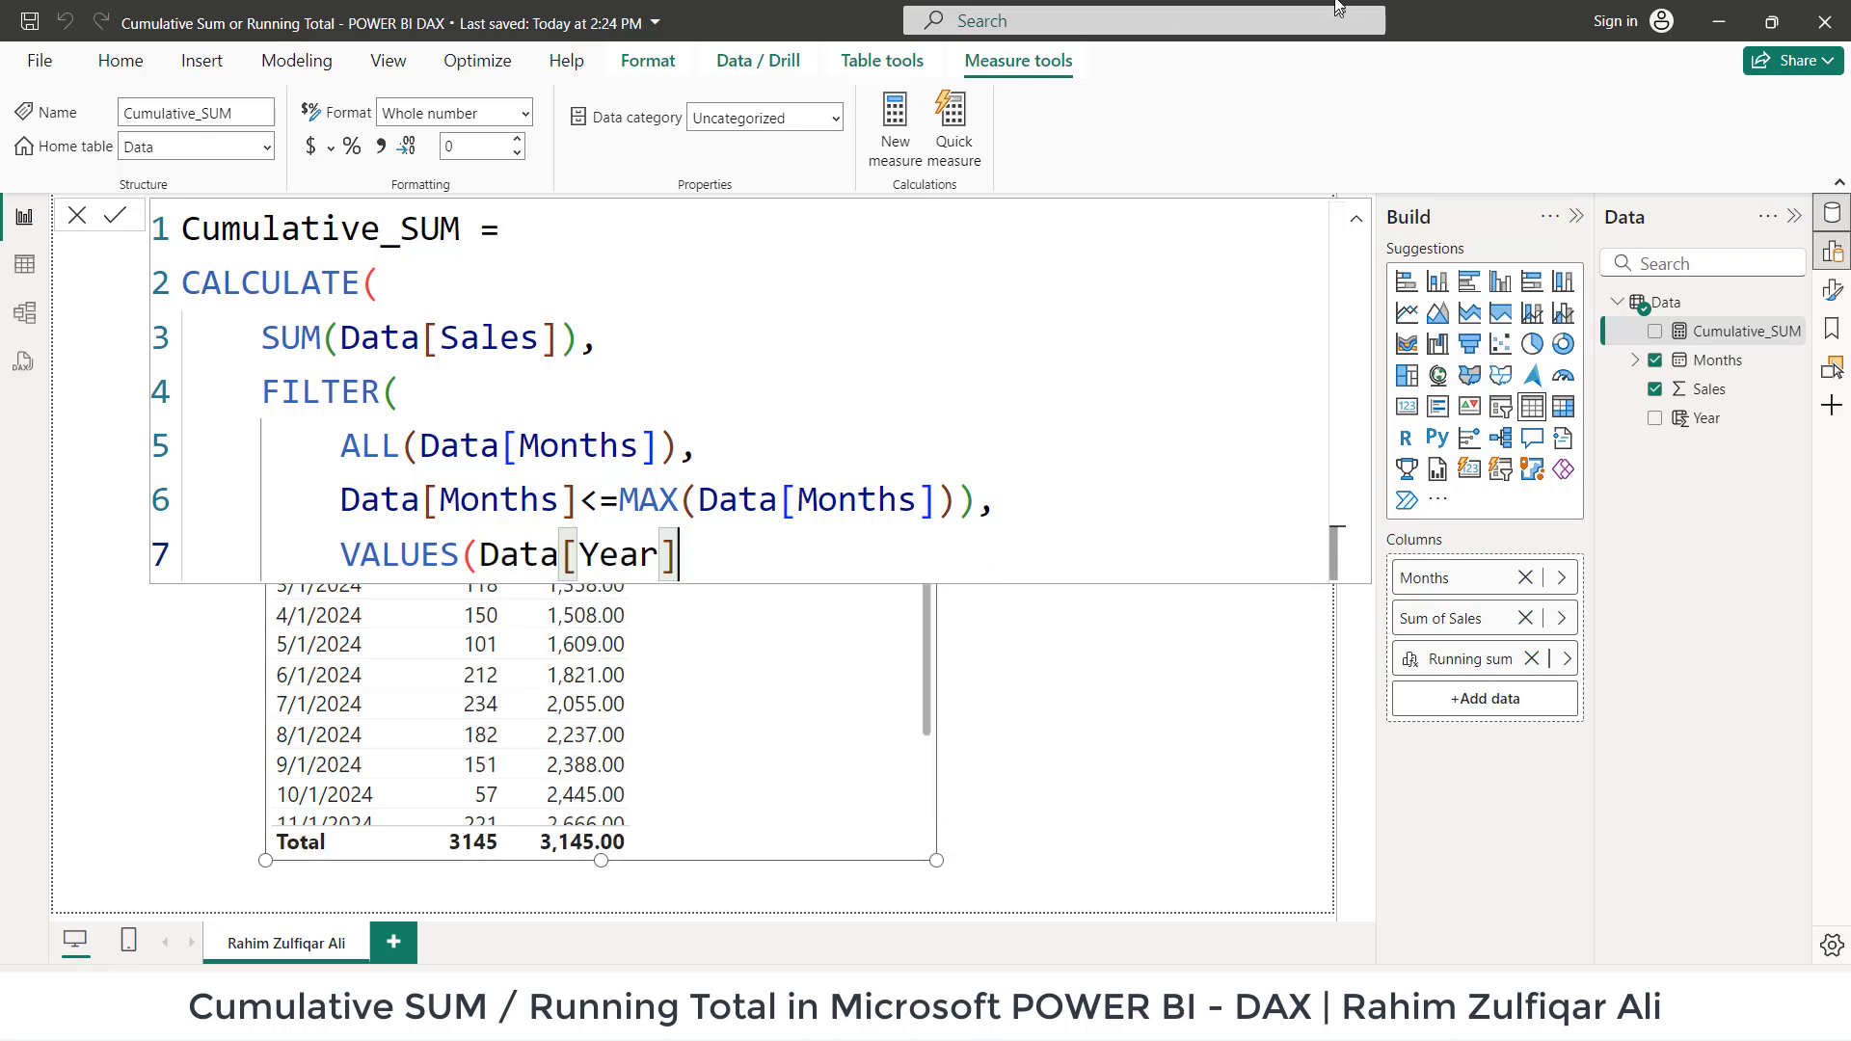
{"action": "type", "text": ")"}
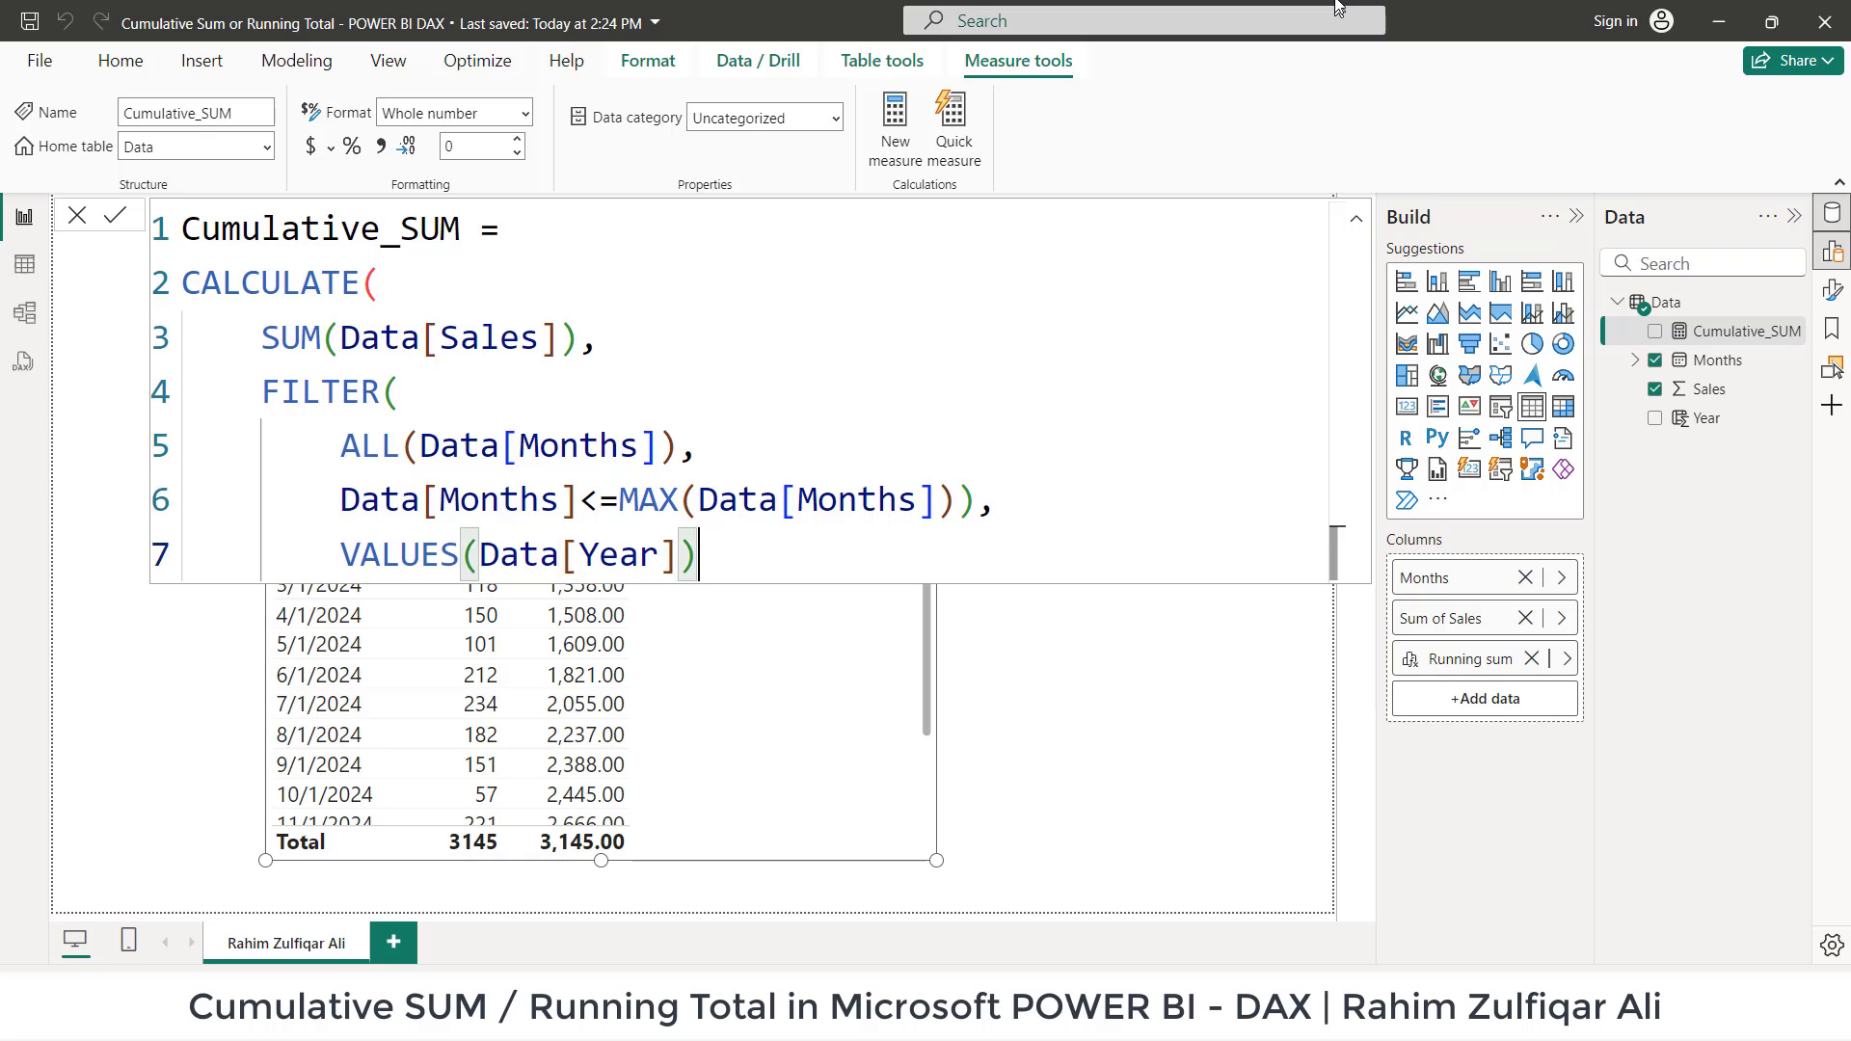
- Close the CALCULATE function with a parenthesis on line 8 and commit the Cumulative_SUM measure
{"action": "key", "text": "shift+Return"}
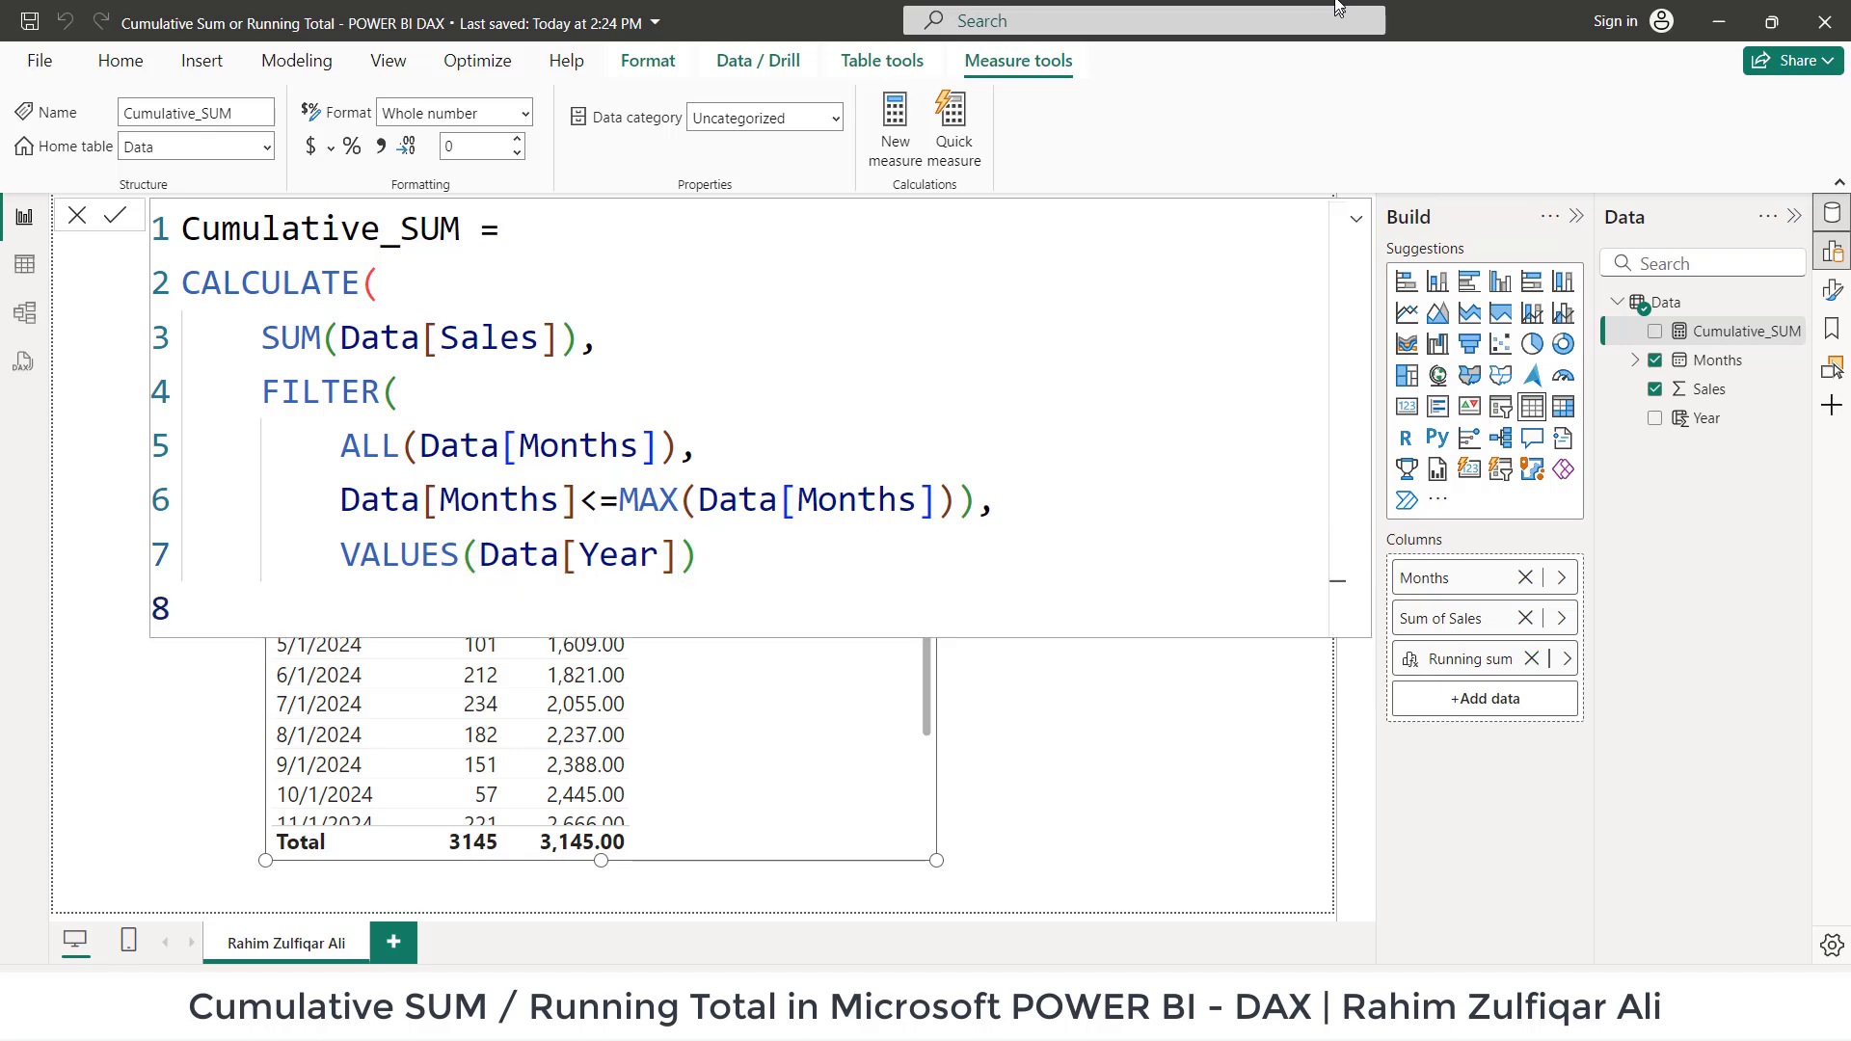
{"action": "type", "text": ")"}
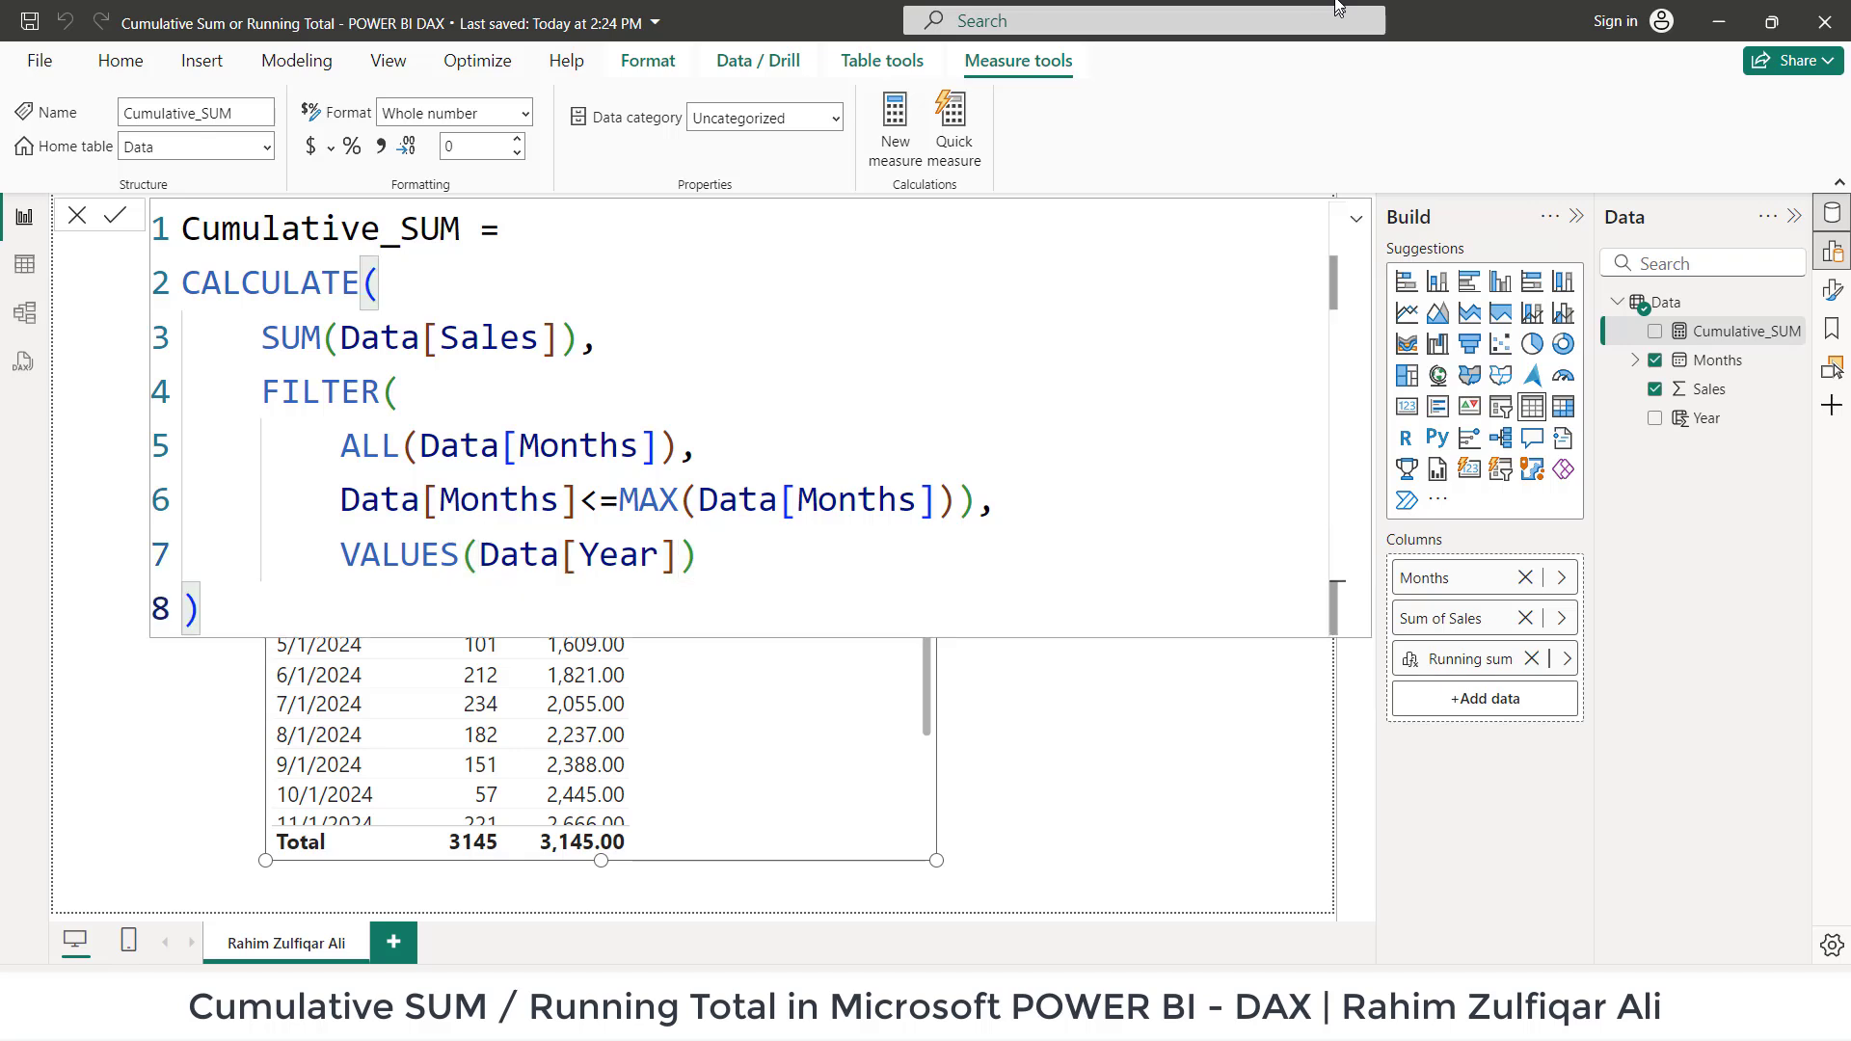
{"action": "key", "text": "Return"}
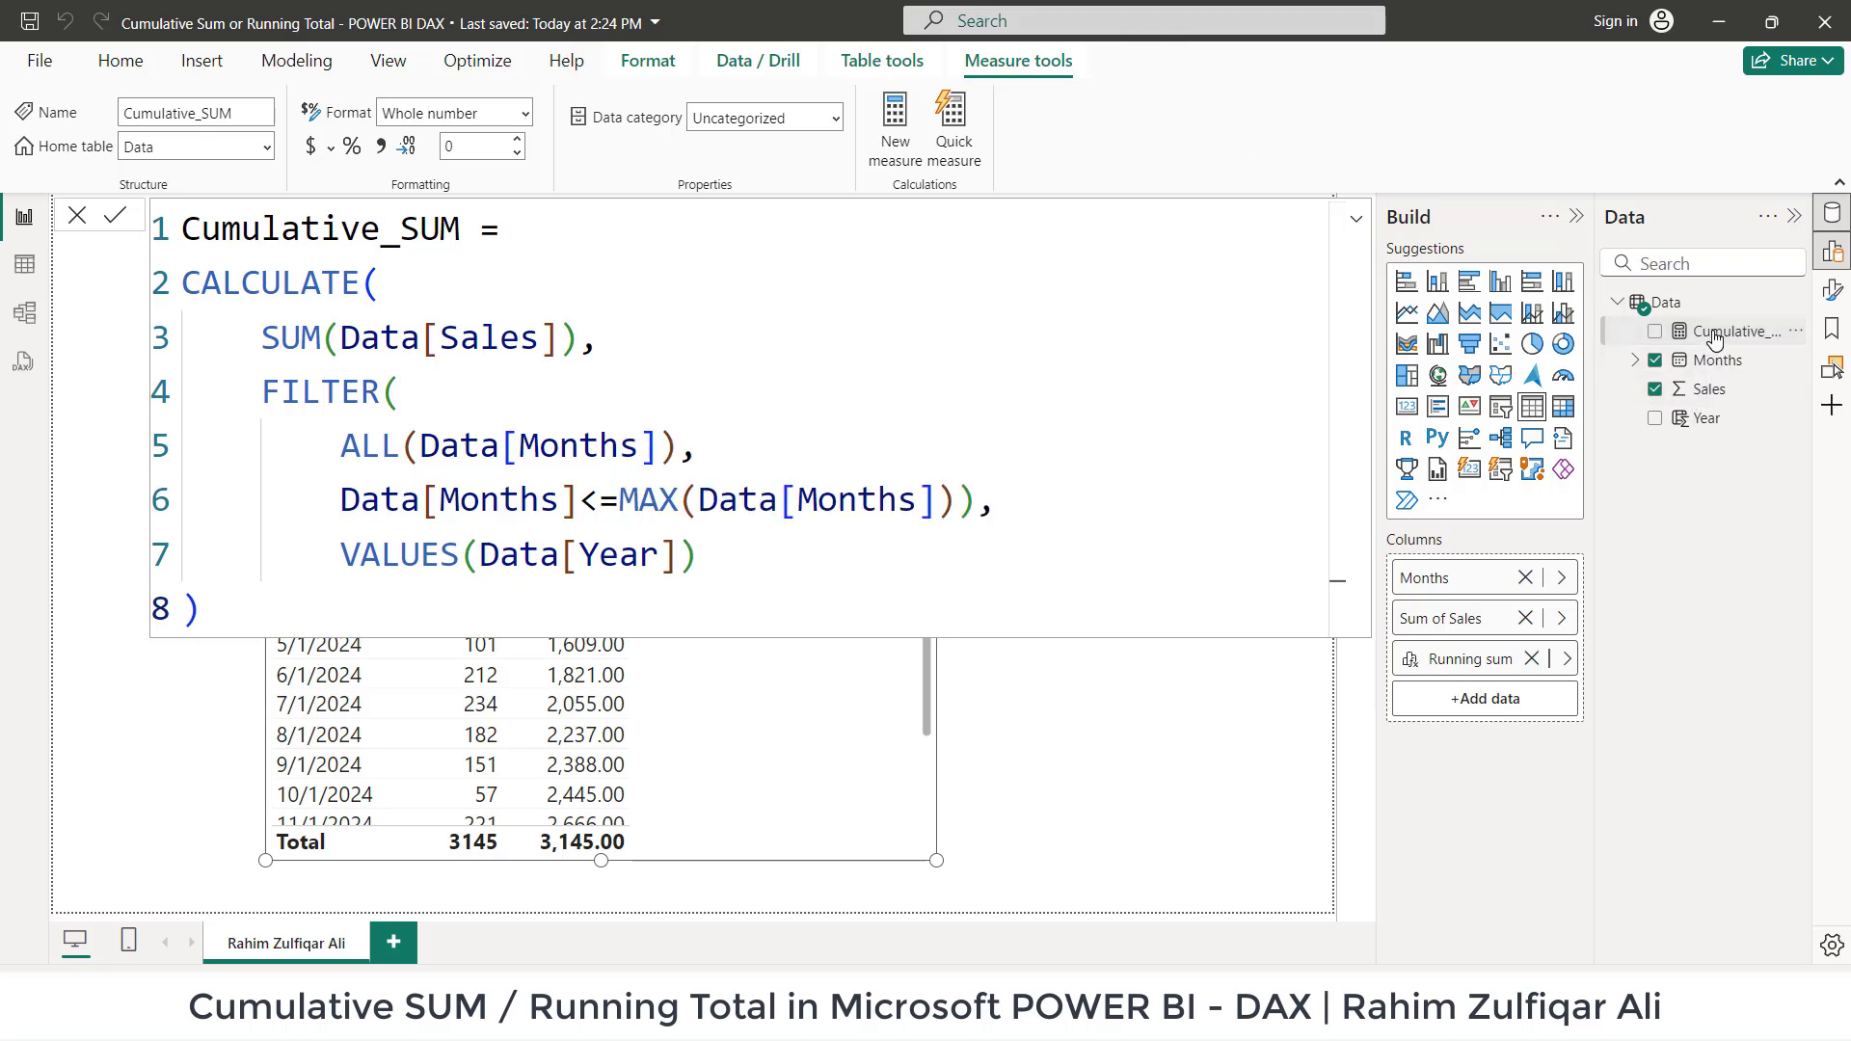
- Add the Cumulative_SUM measure to the table visual and compare its values with the Running sum column
{"action": "left_click_drag", "start_coordinate": [1714, 340], "coordinate": [794, 732]}
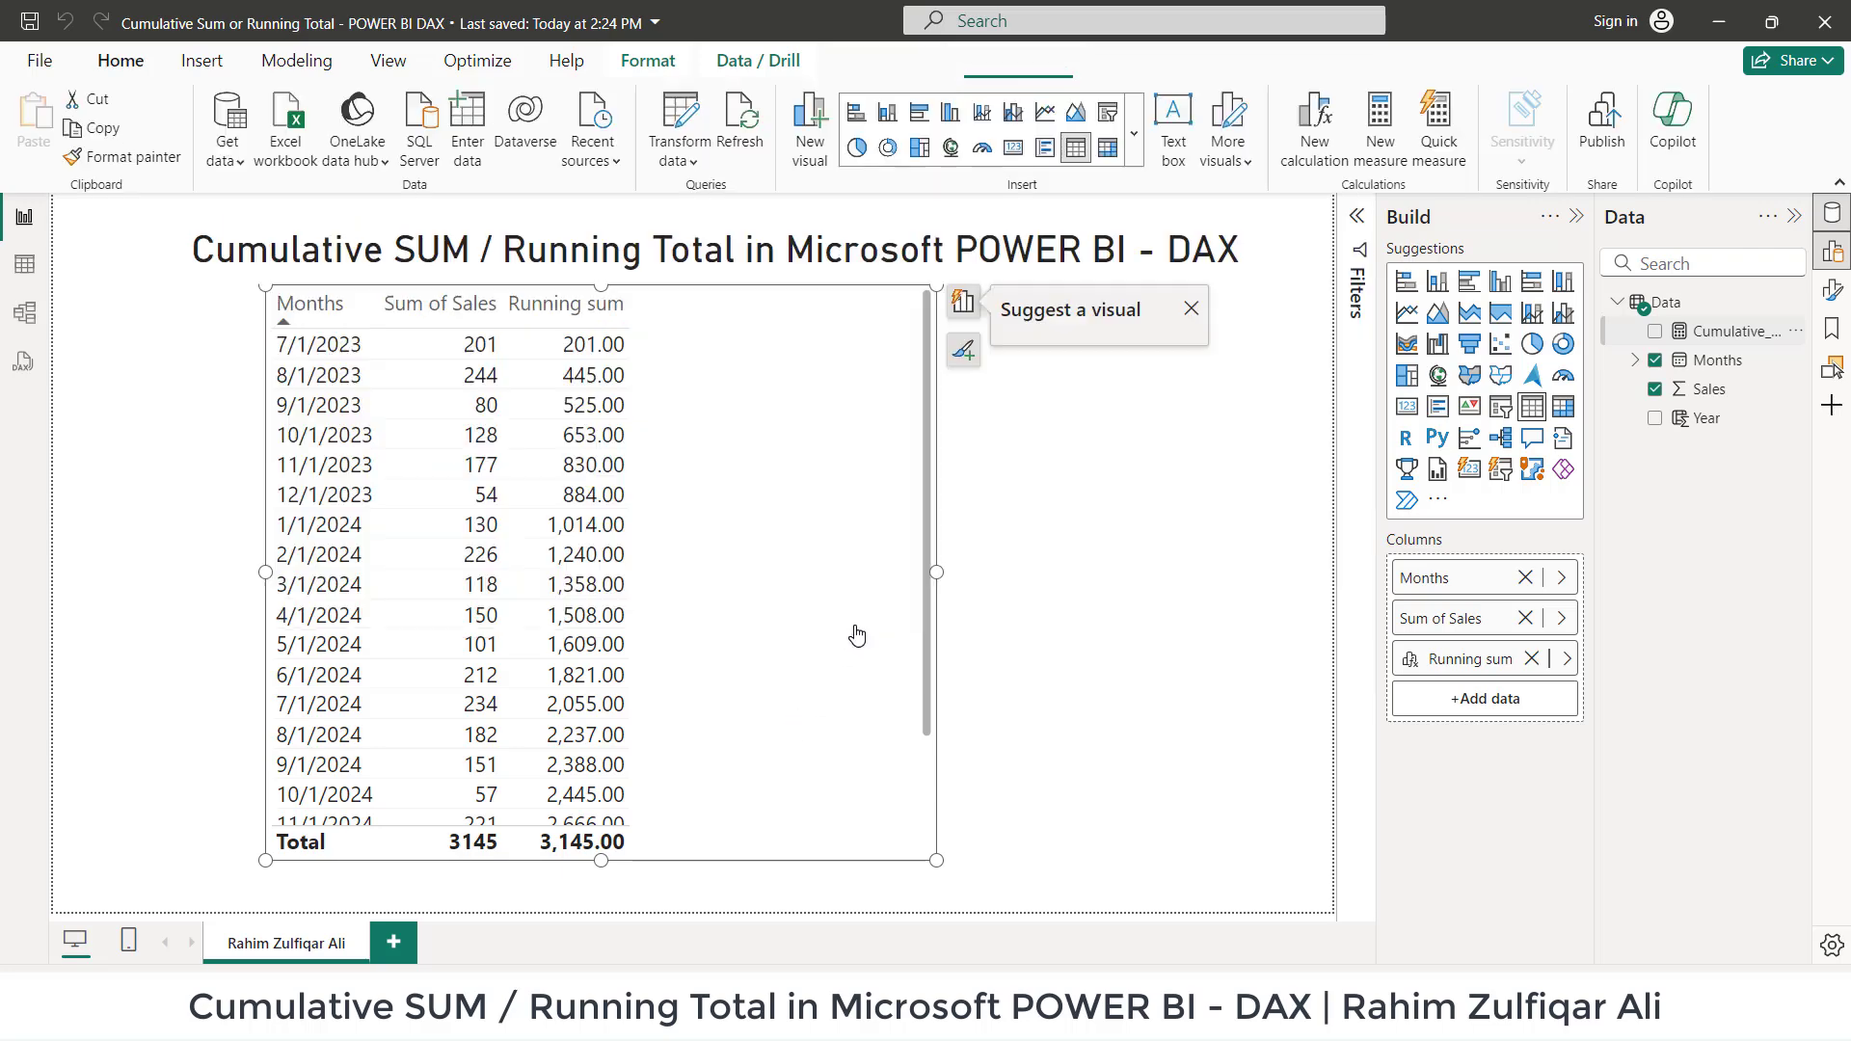
{"action": "left_click_drag", "start_coordinate": [857, 634], "coordinate": [872, 620]}
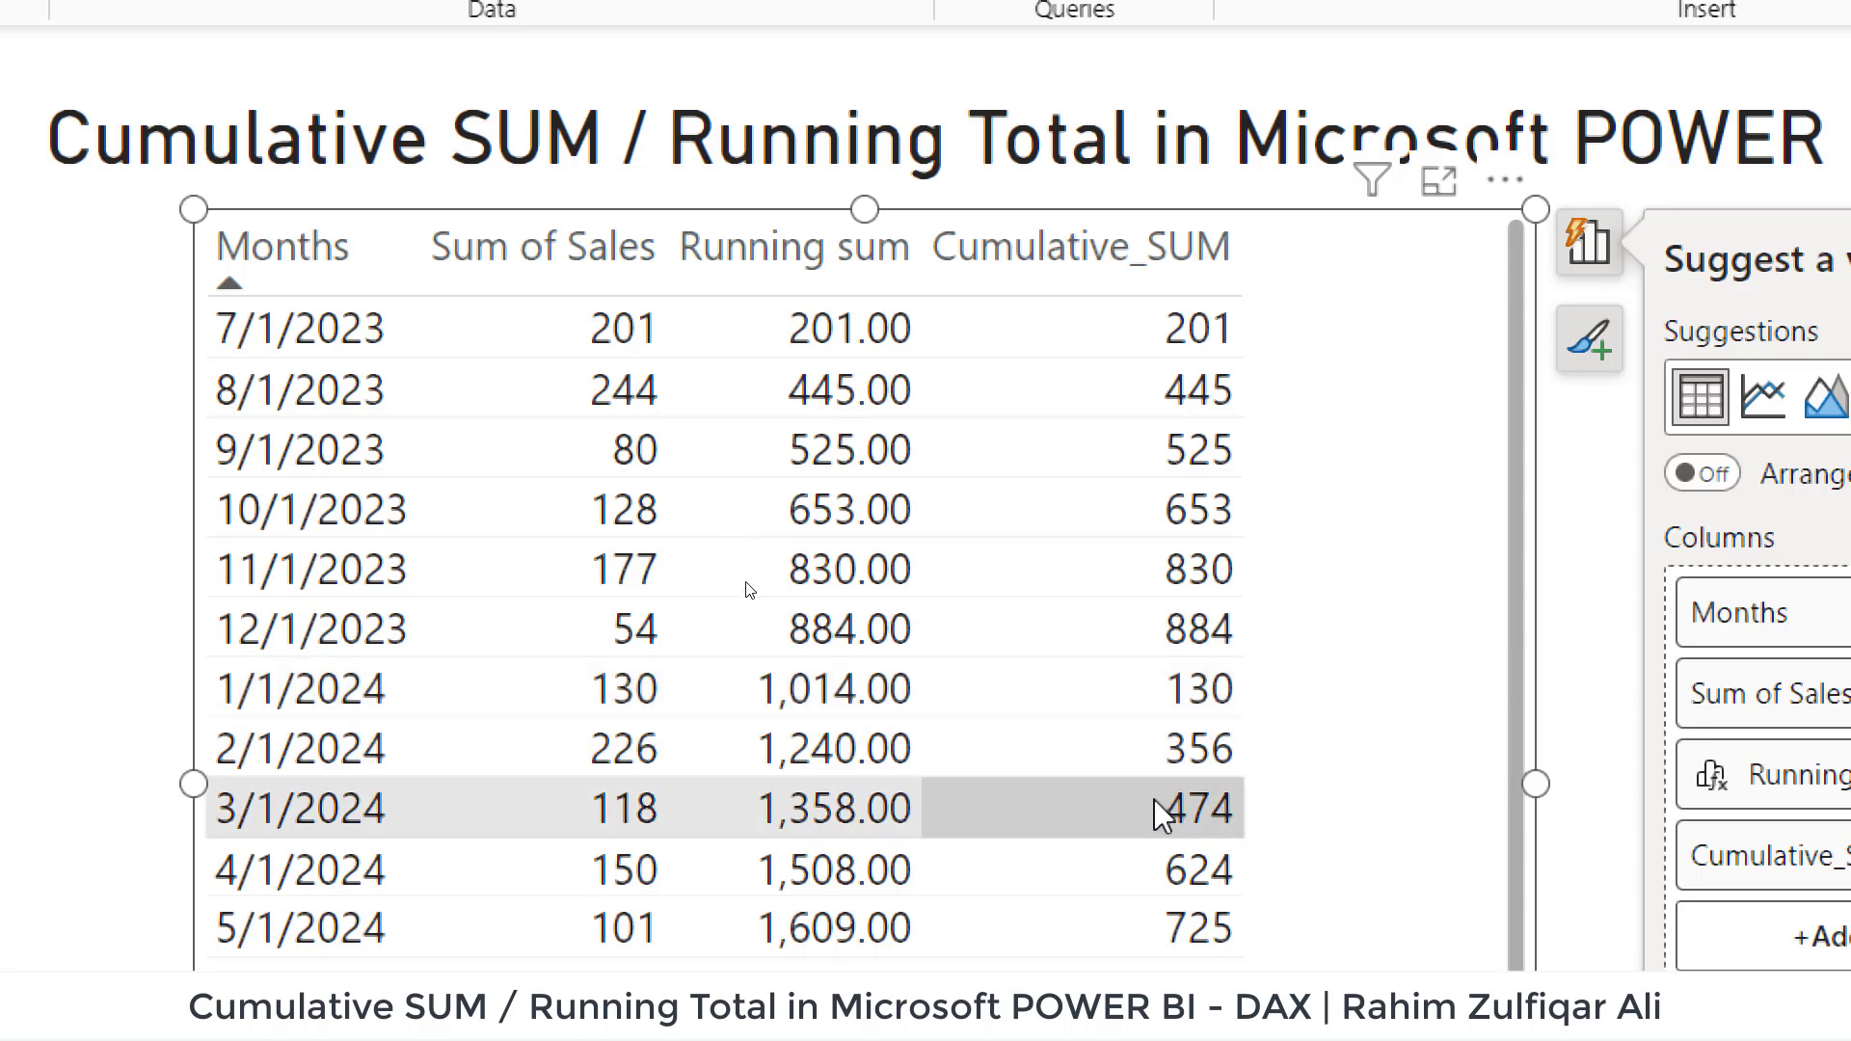
{"action": "scroll", "coordinate": [1157, 887], "scroll_direction": "down", "scroll_amount": 2}
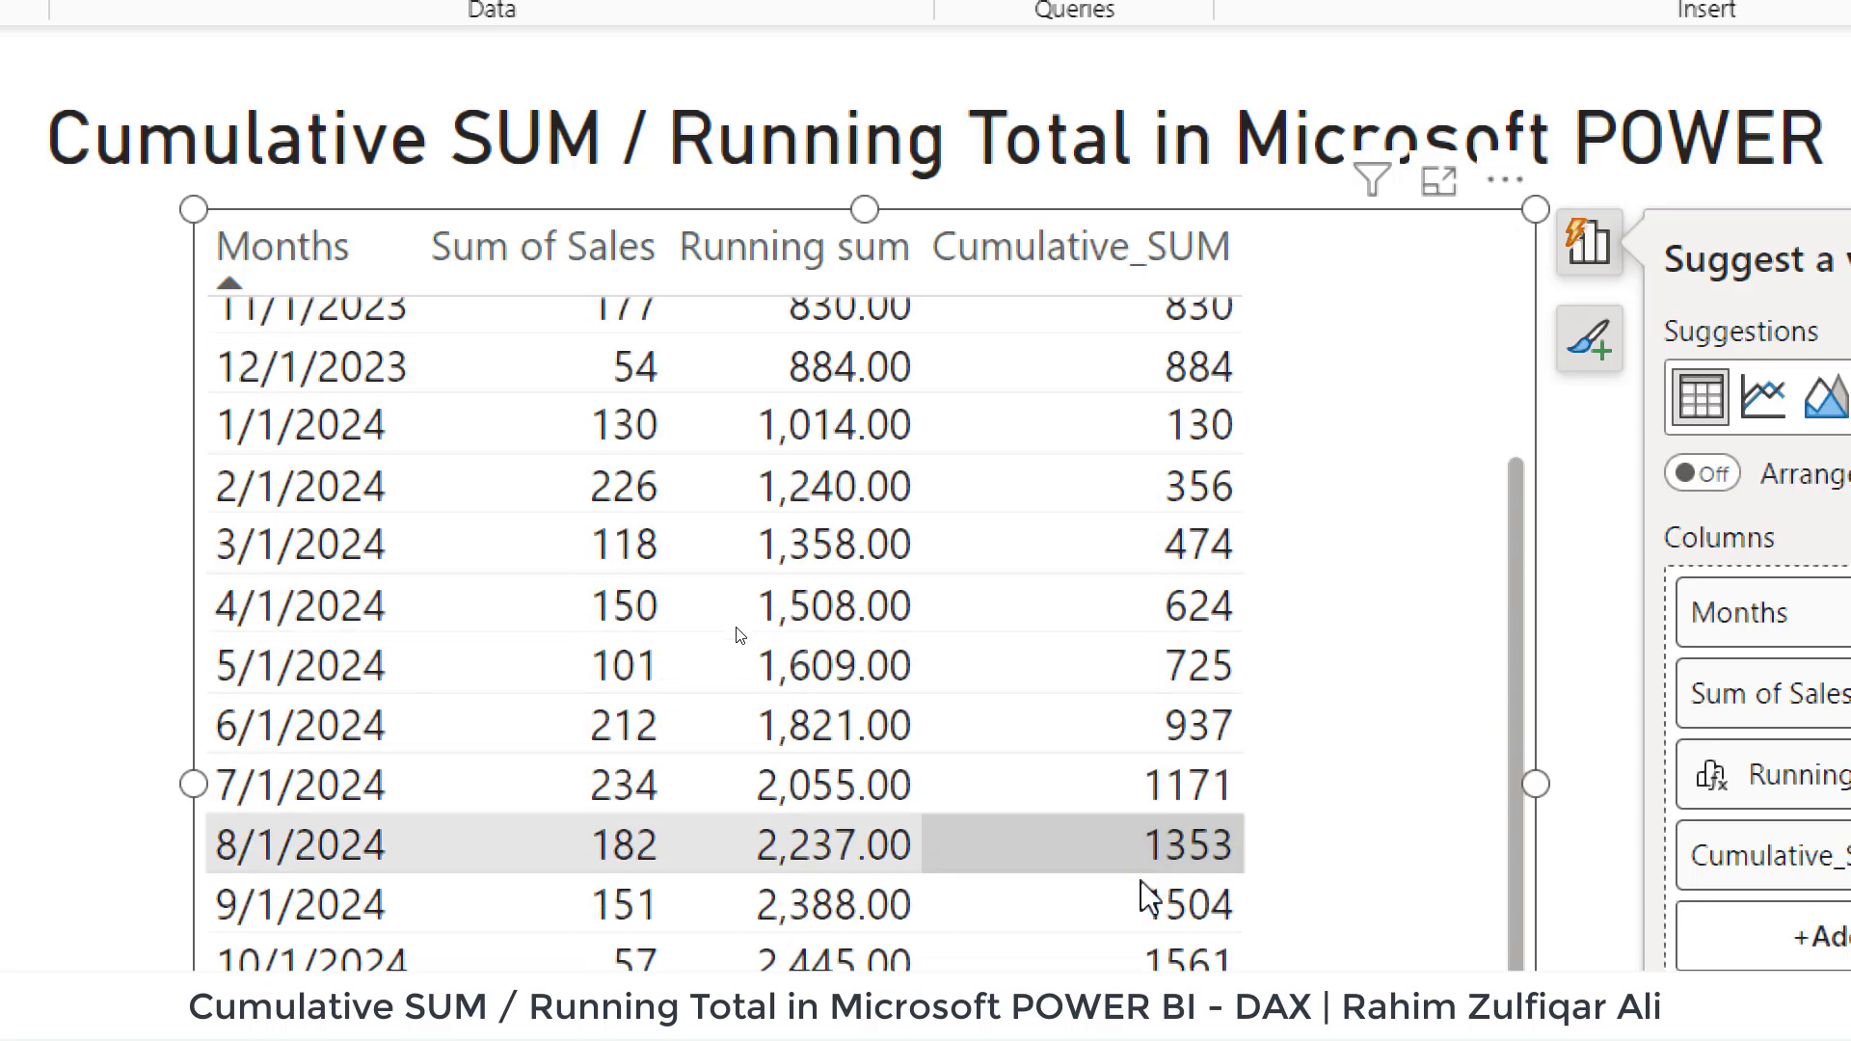
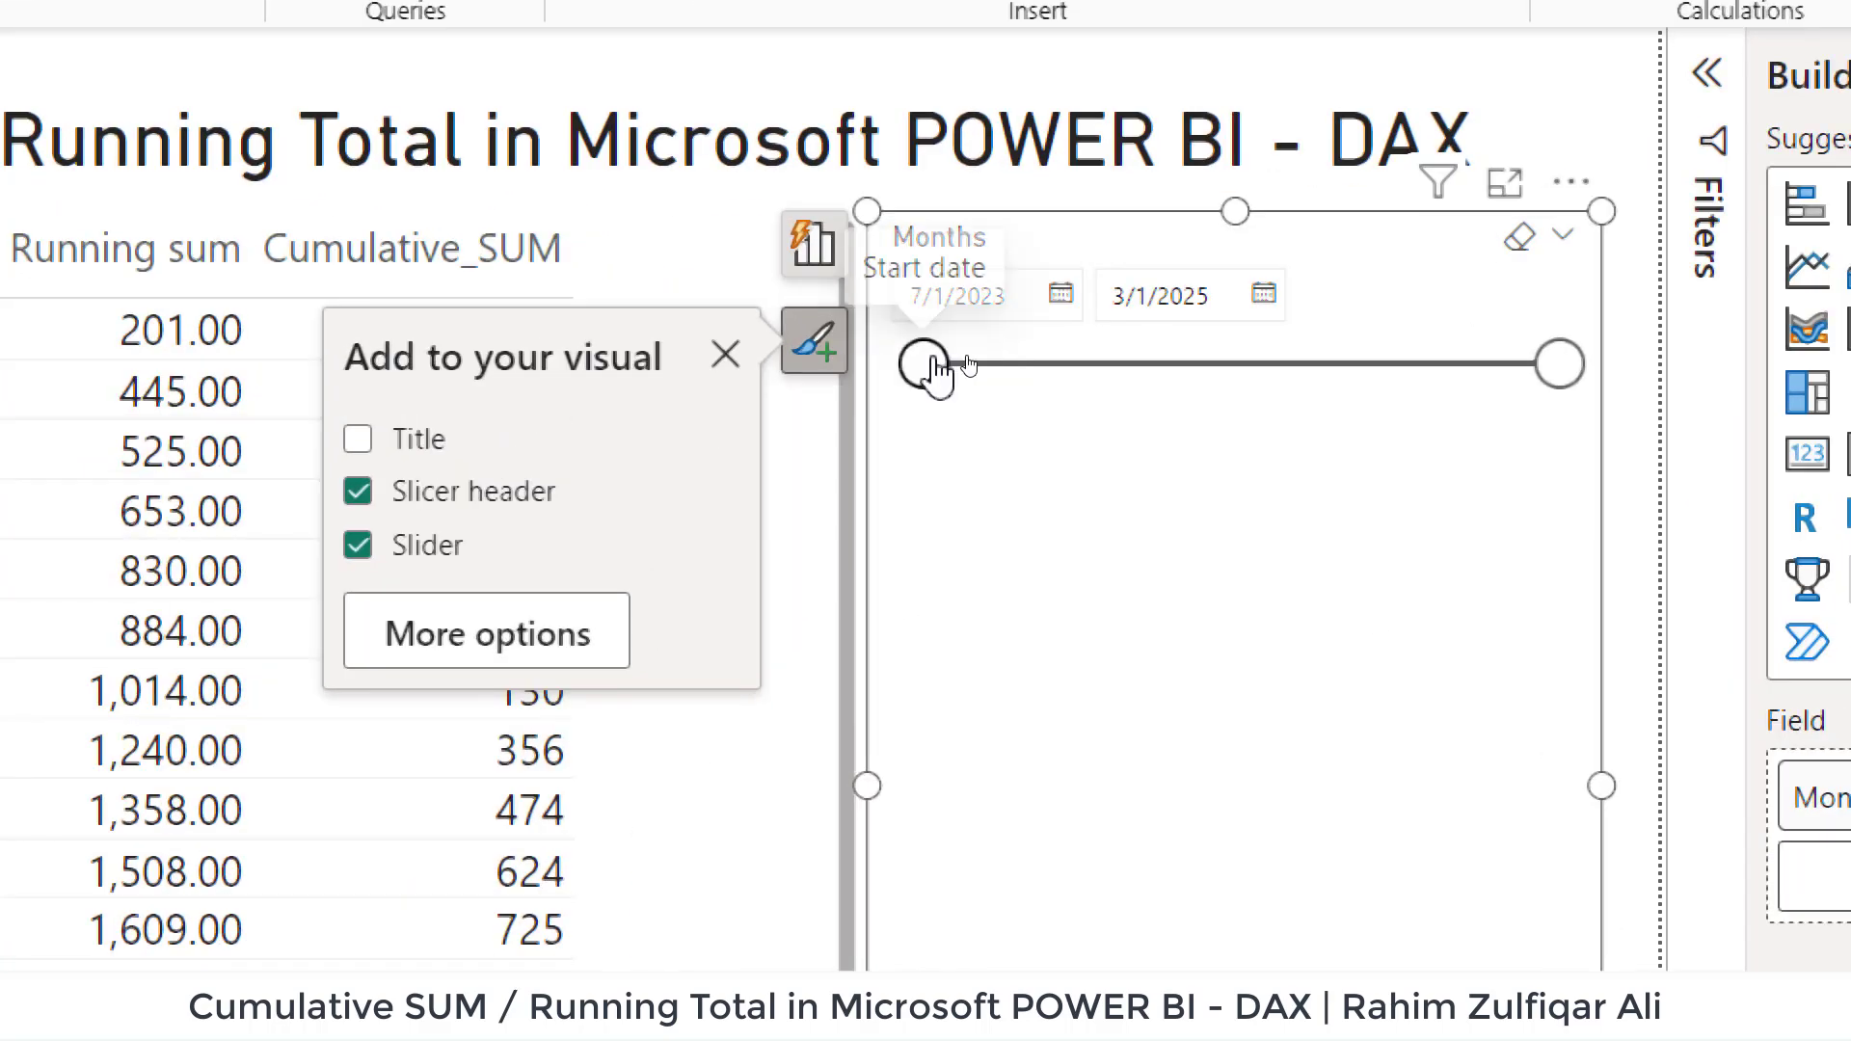
- Narrow the Months slicer to the range 2/1/2024 to 10/2/2024 and deselect the slicer
{"action": "left_click_drag", "start_coordinate": [966, 362], "coordinate": [1149, 366]}
{"action": "left_click_drag", "start_coordinate": [1558, 365], "coordinate": [1419, 377]}
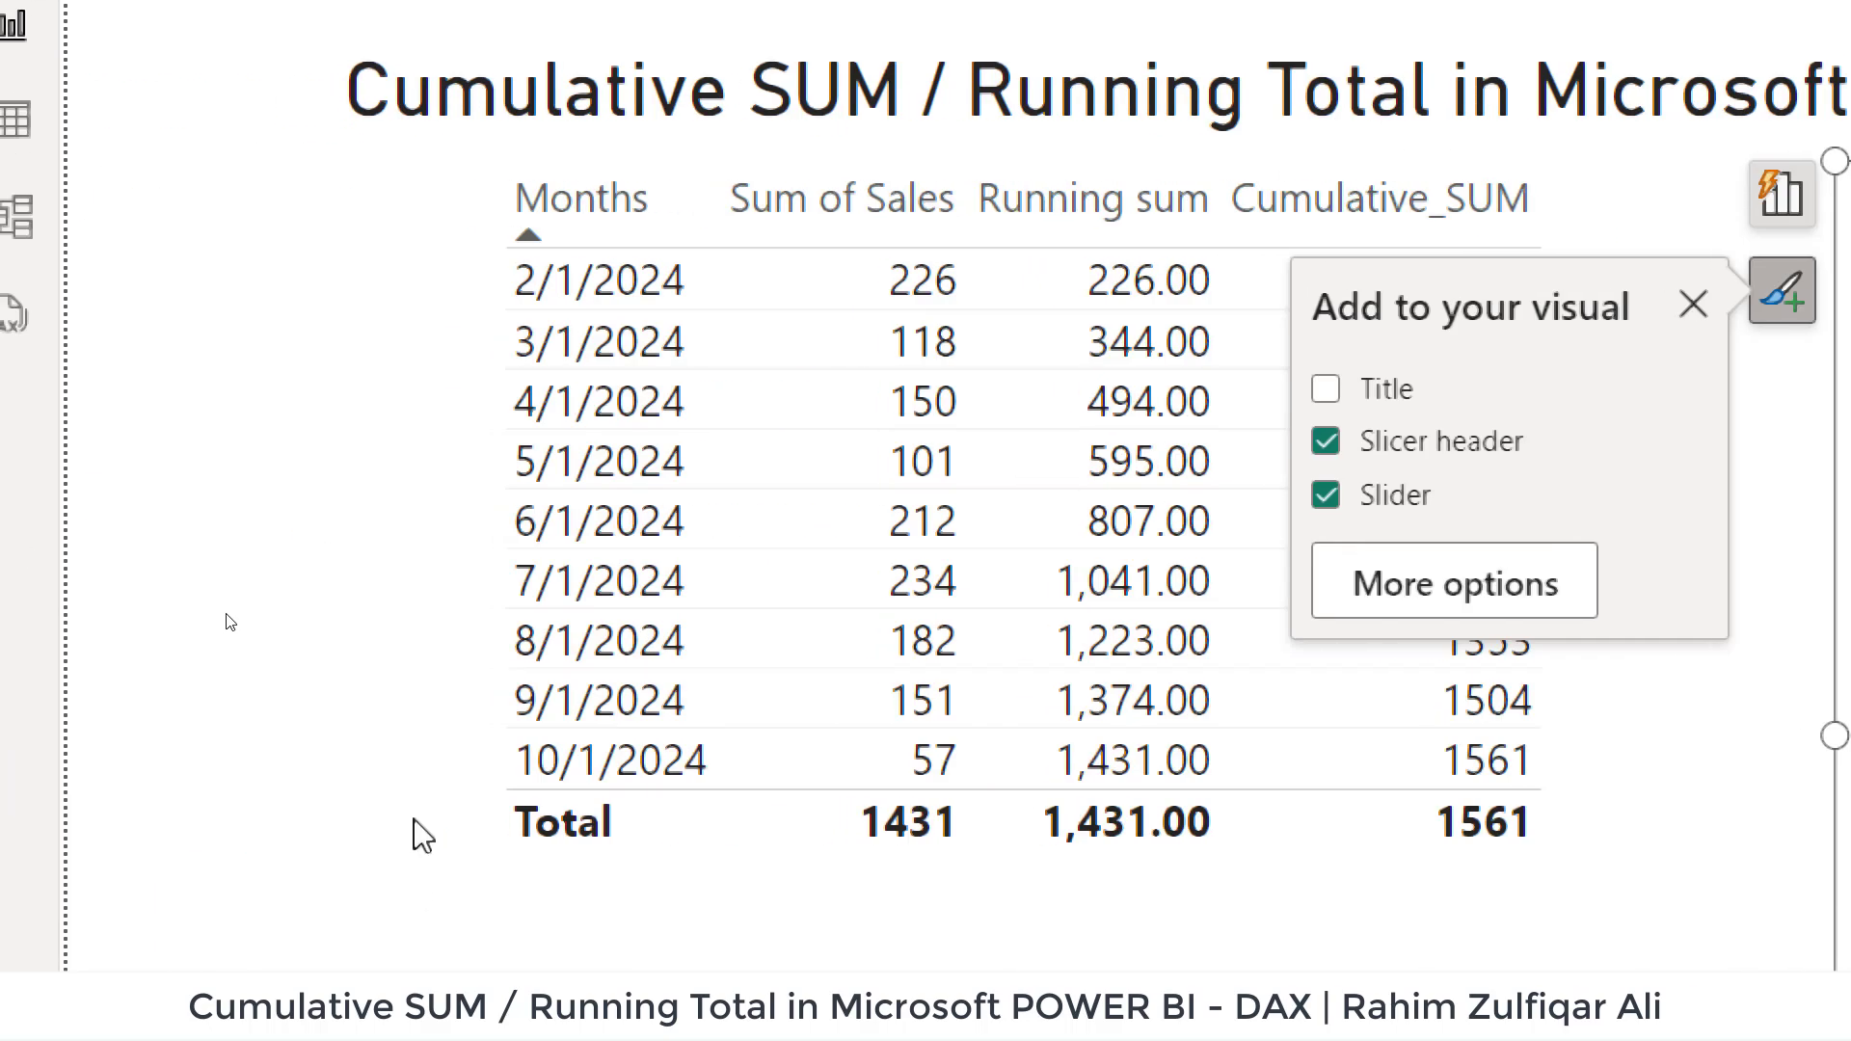
{"action": "left_click", "coordinate": [423, 835]}
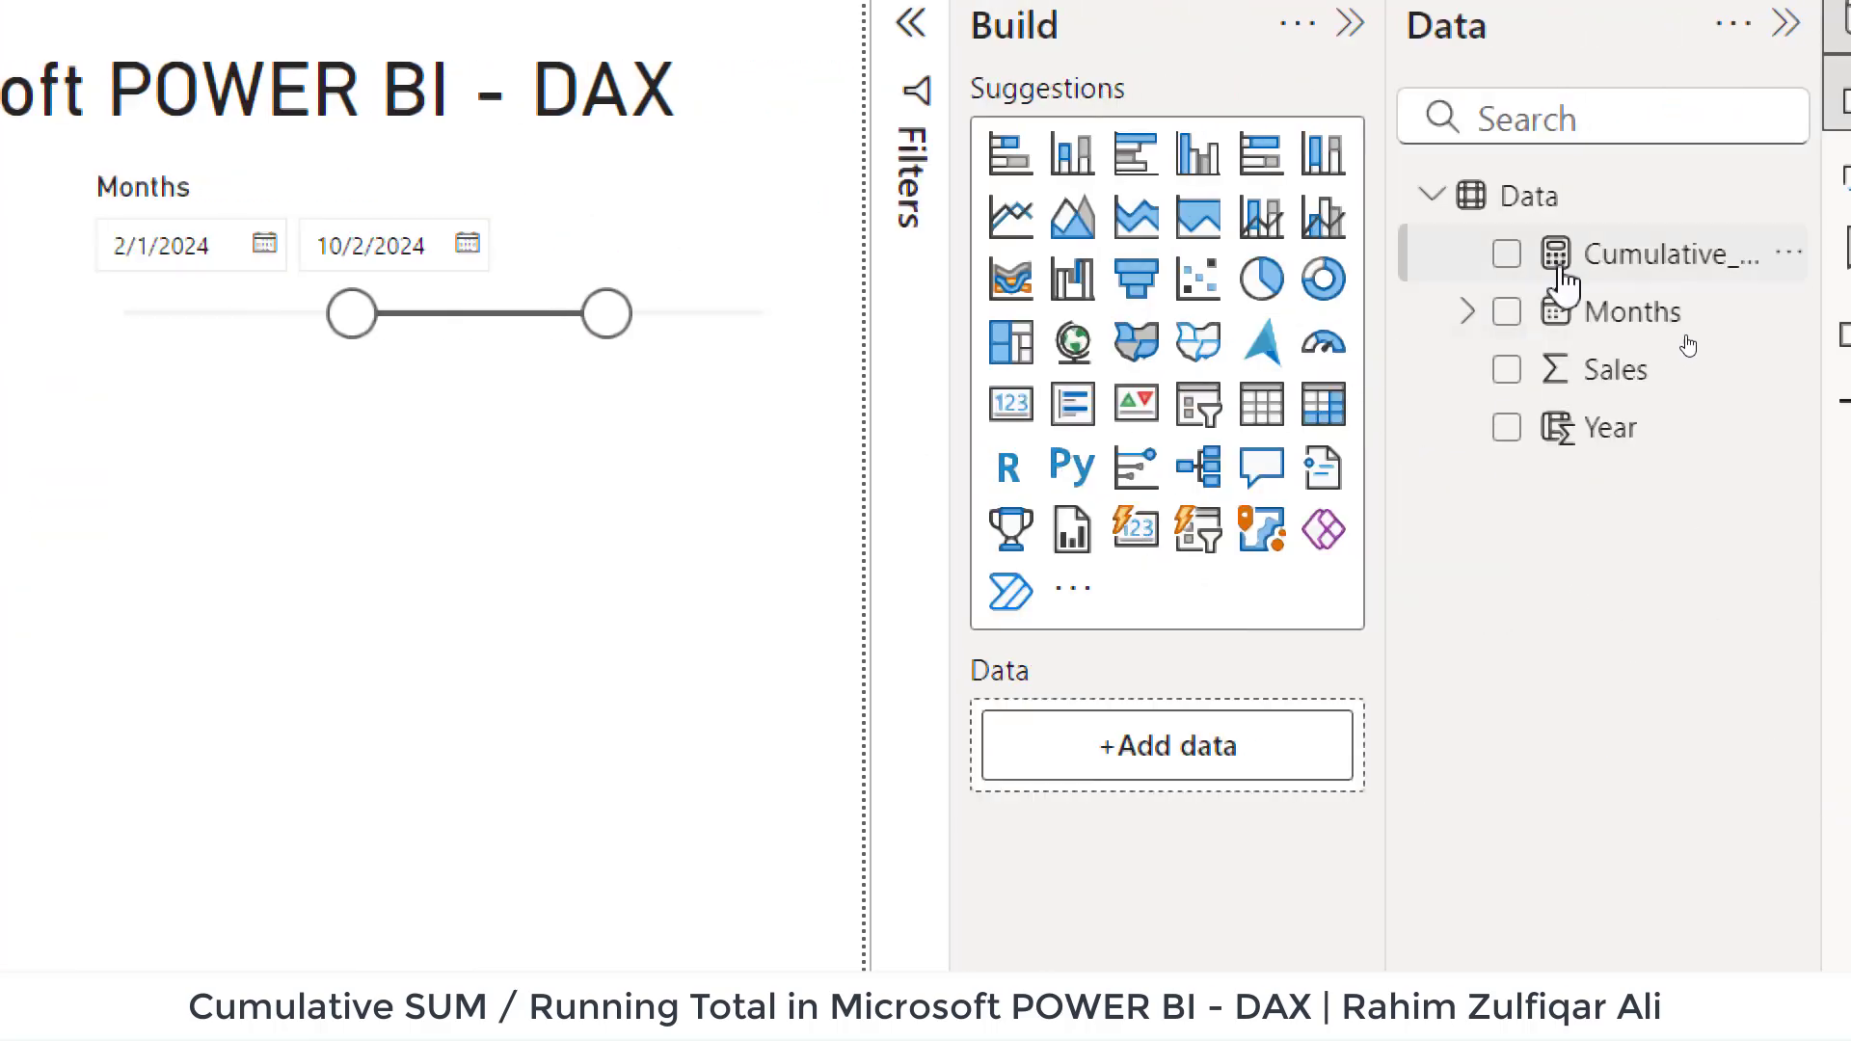
- Replace ALL with ALLSELECTED around Data[Months] in the Cumulative_SUM measure and commit the formula
{"action": "left_click", "coordinate": [1589, 275]}
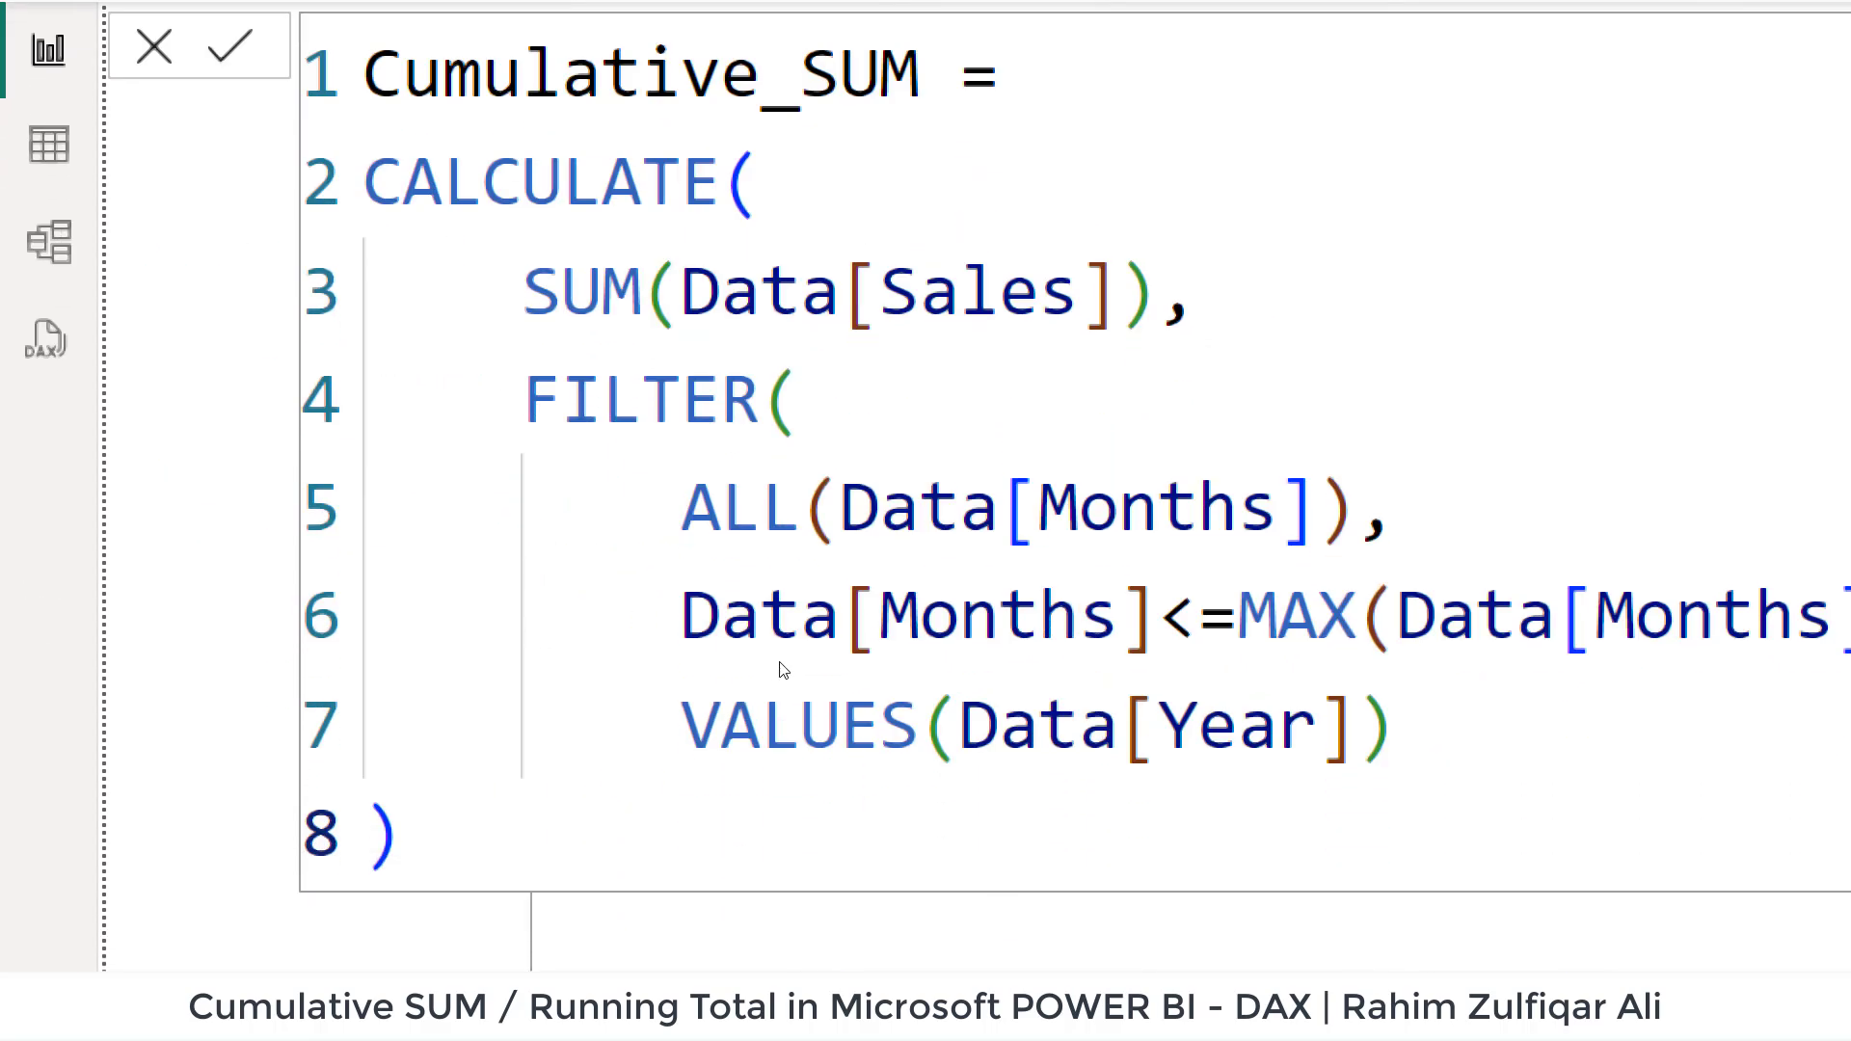
{"action": "left_click", "coordinate": [719, 482]}
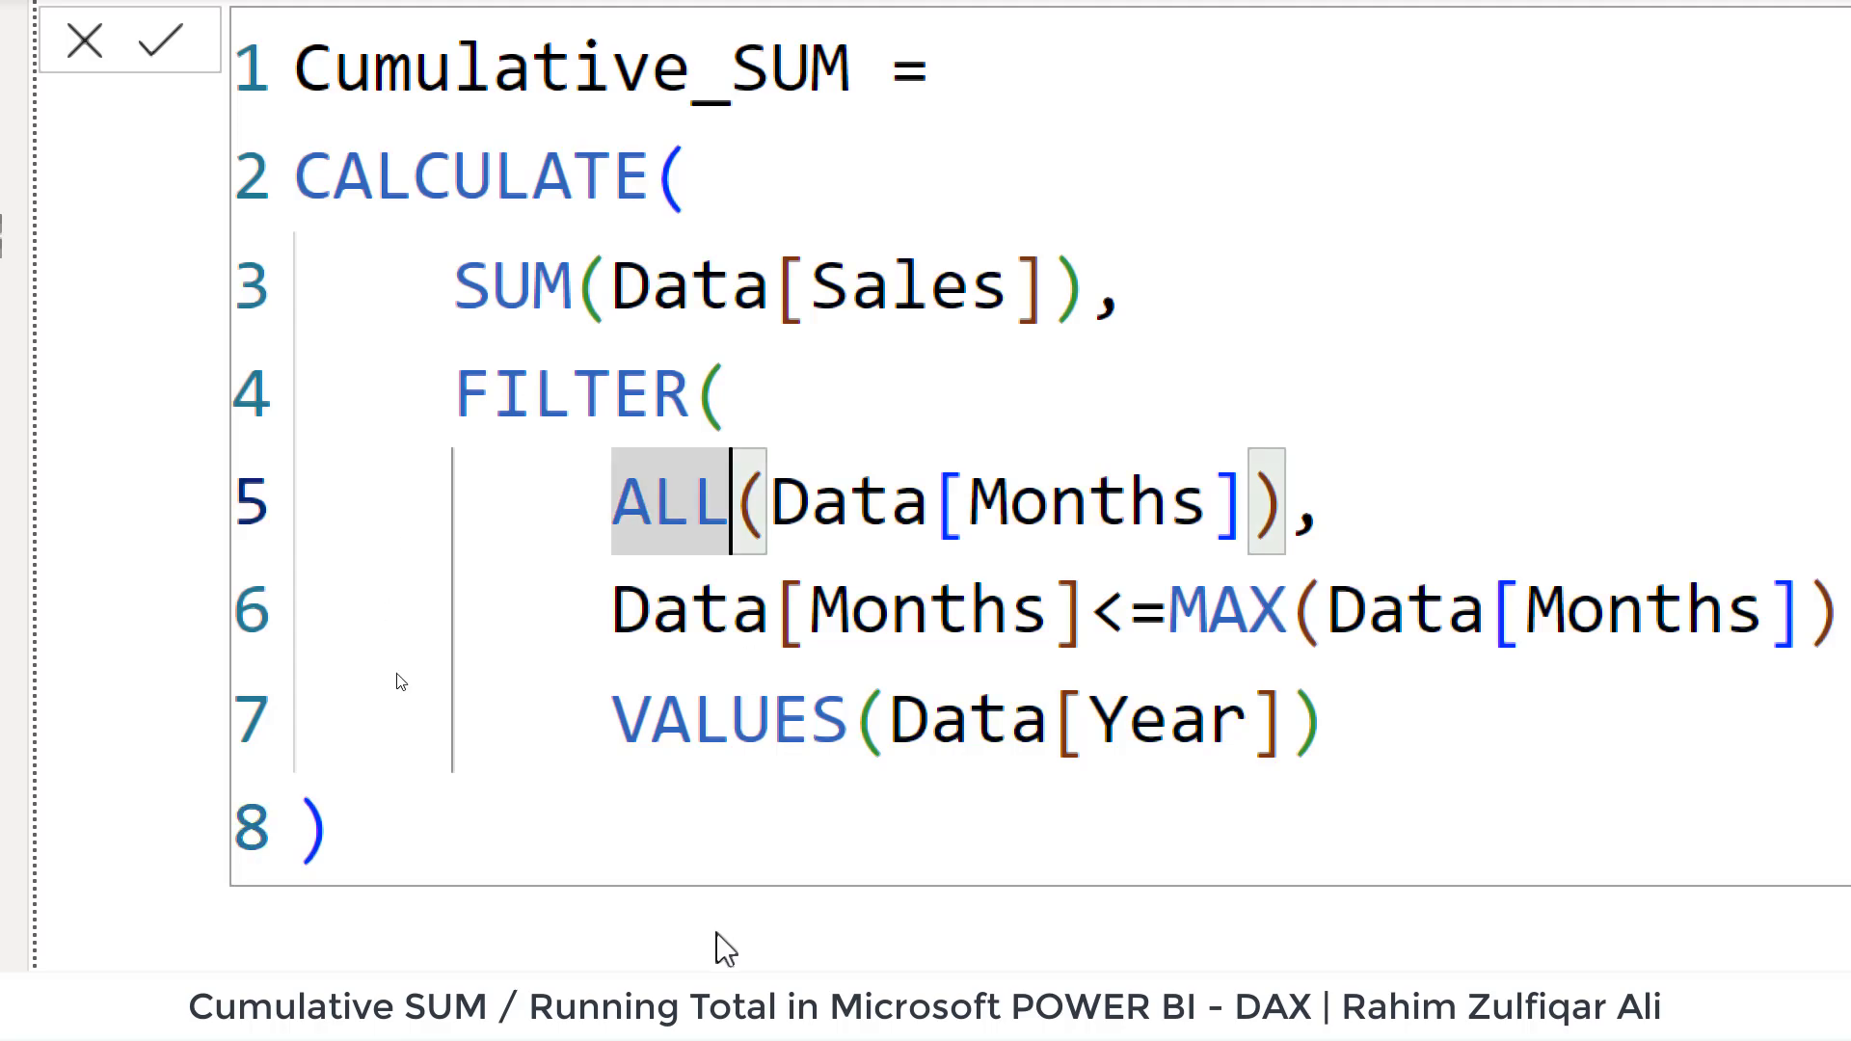
{"action": "type", "text": "S"}
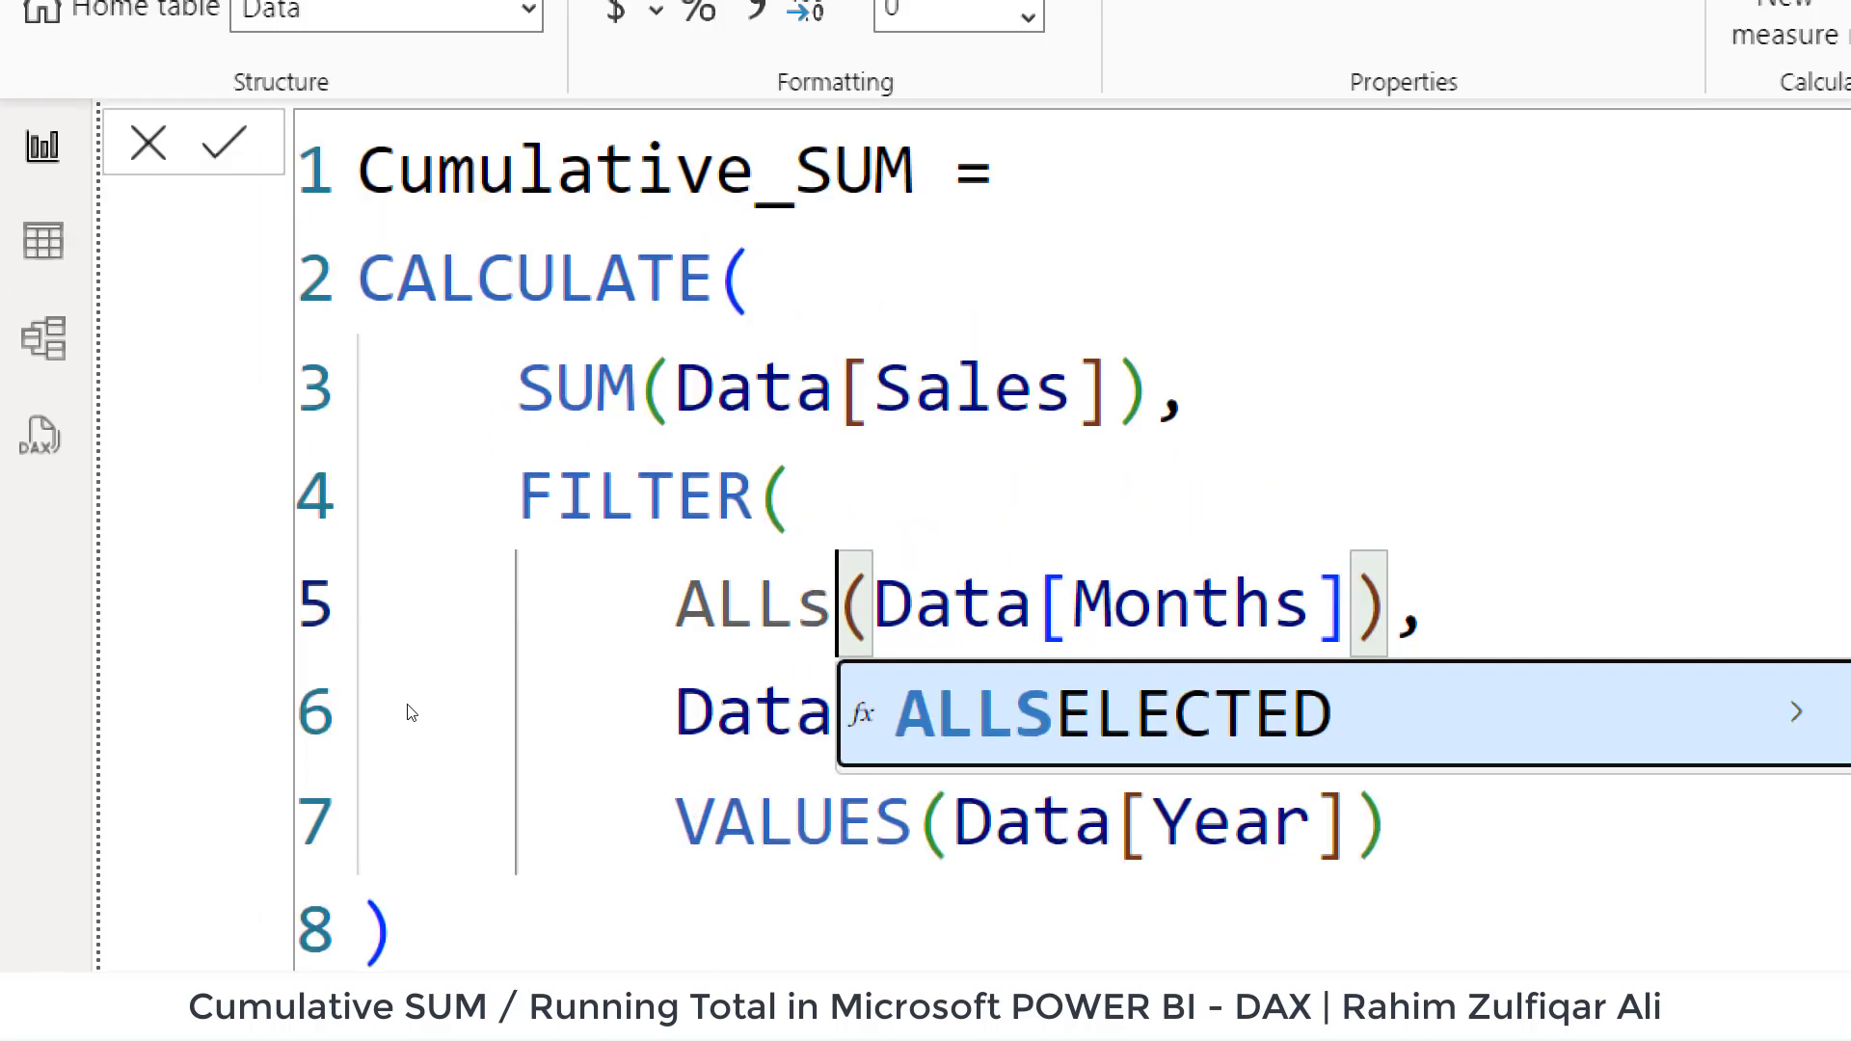
{"action": "key", "text": "Tab"}
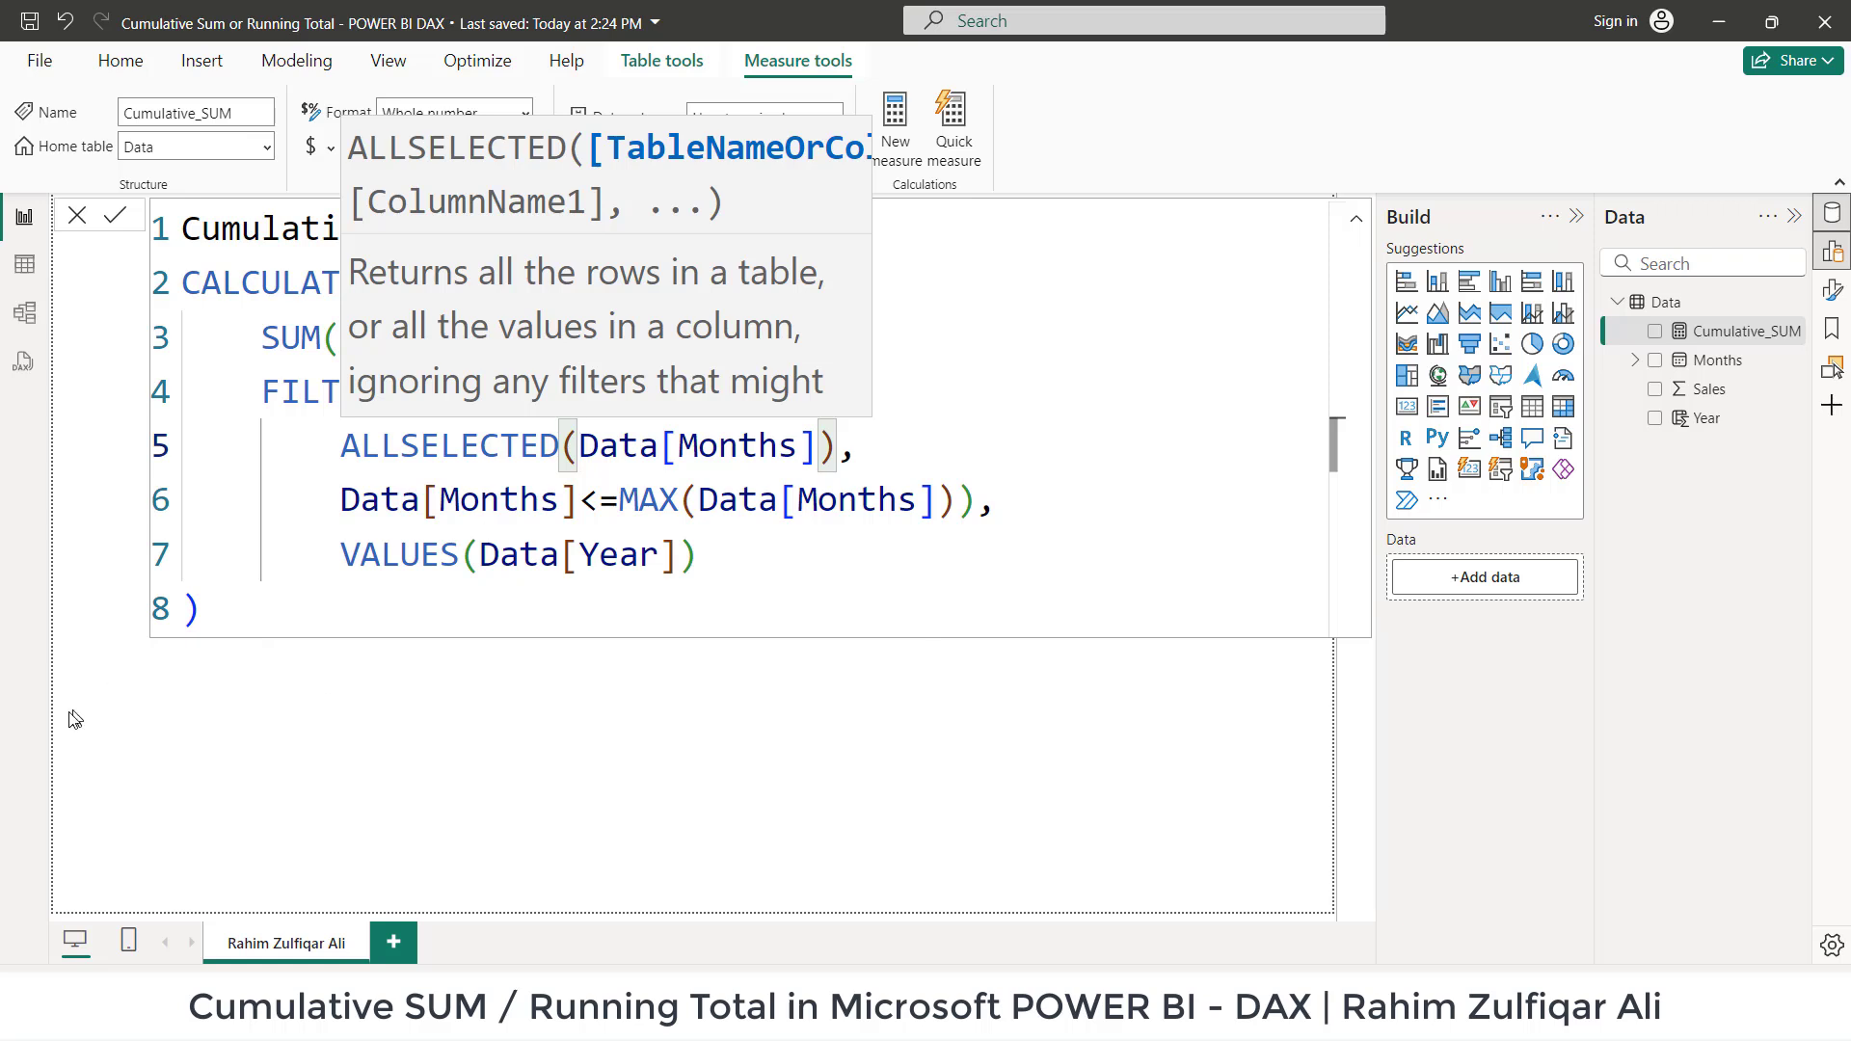
{"action": "left_click_drag", "start_coordinate": [339, 445], "coordinate": [834, 446]}
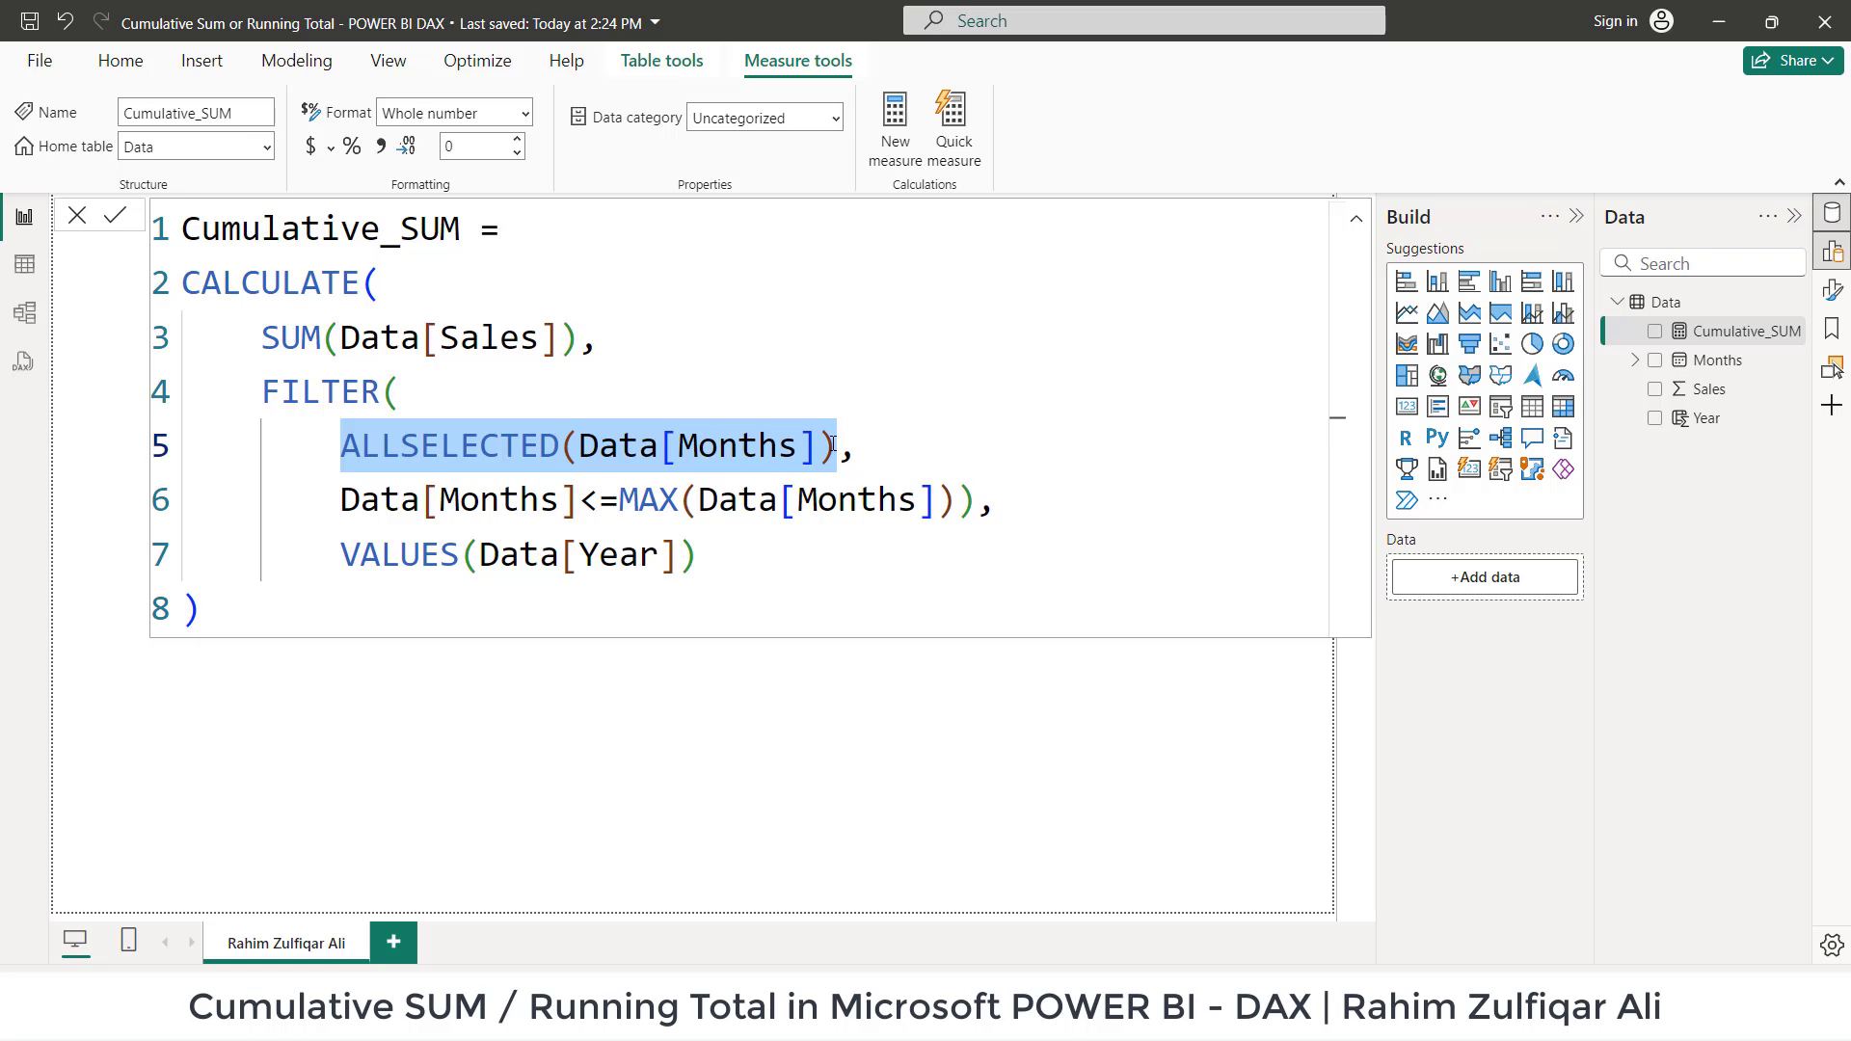
{"action": "left_click", "coordinate": [559, 594]}
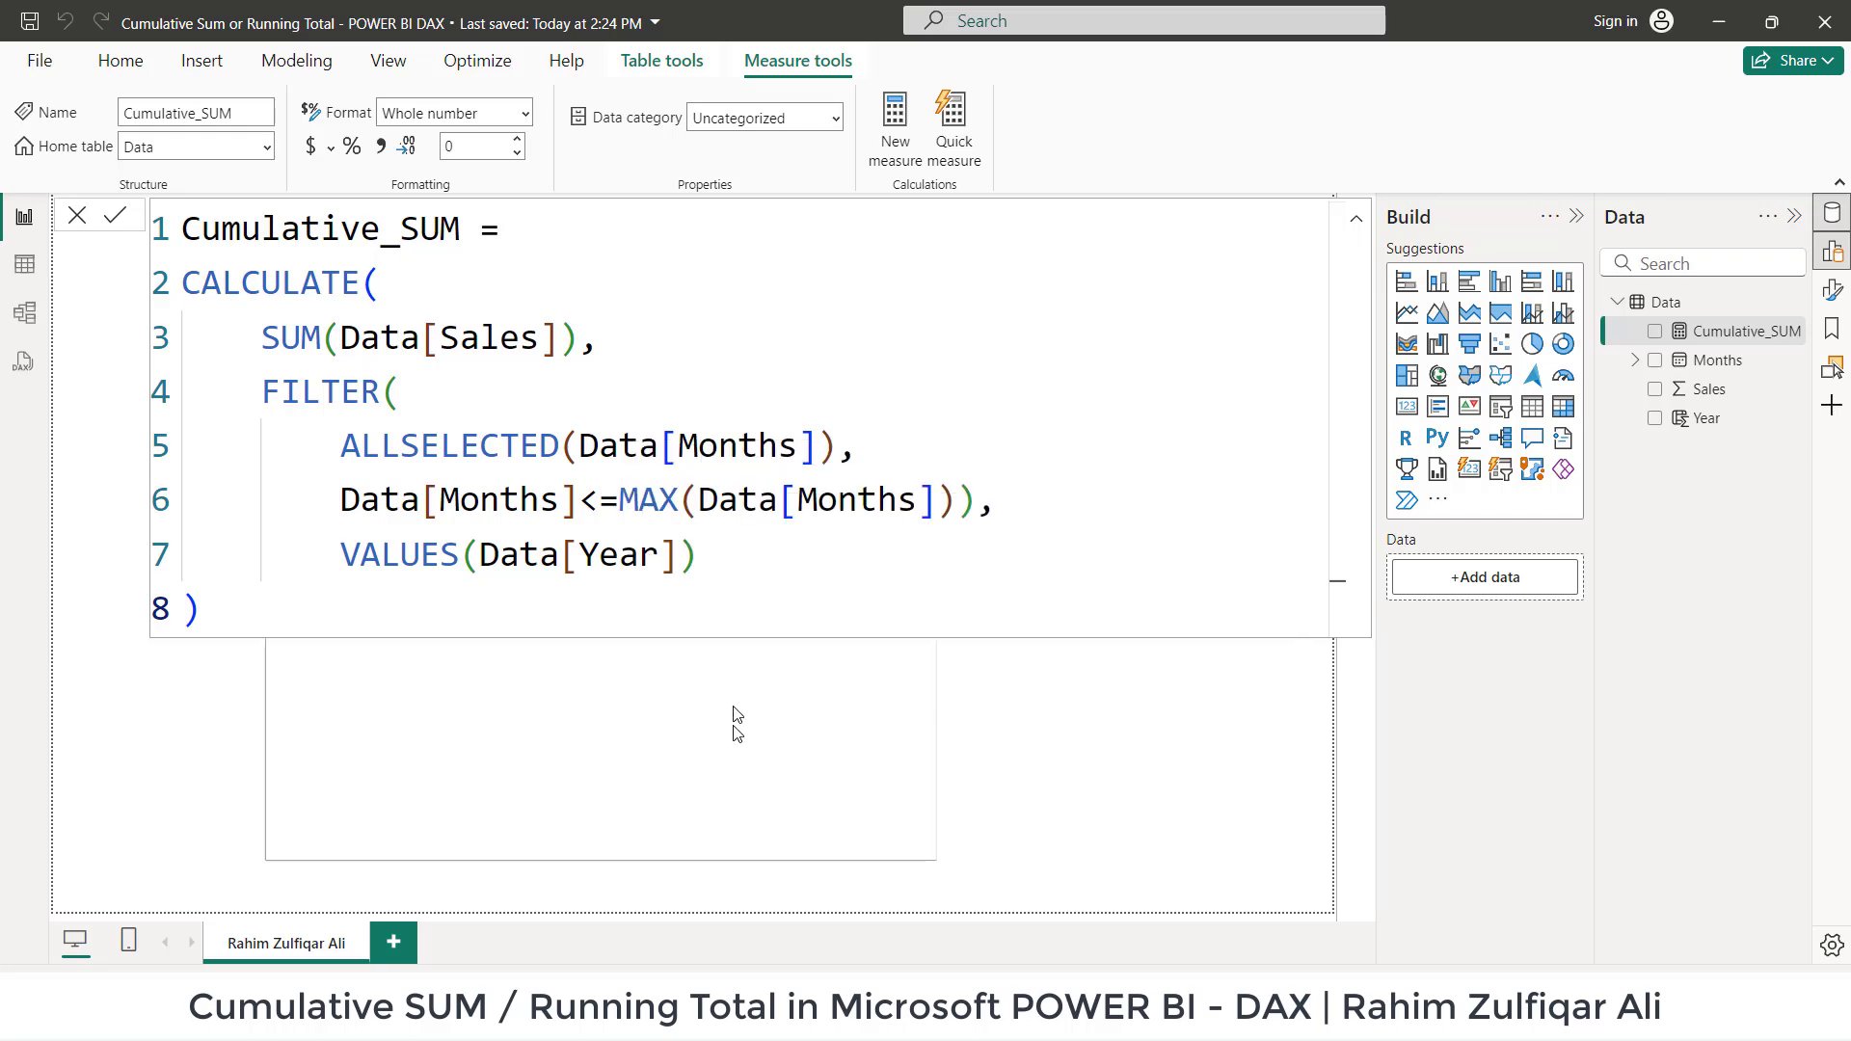
{"action": "left_click", "coordinate": [1034, 896]}
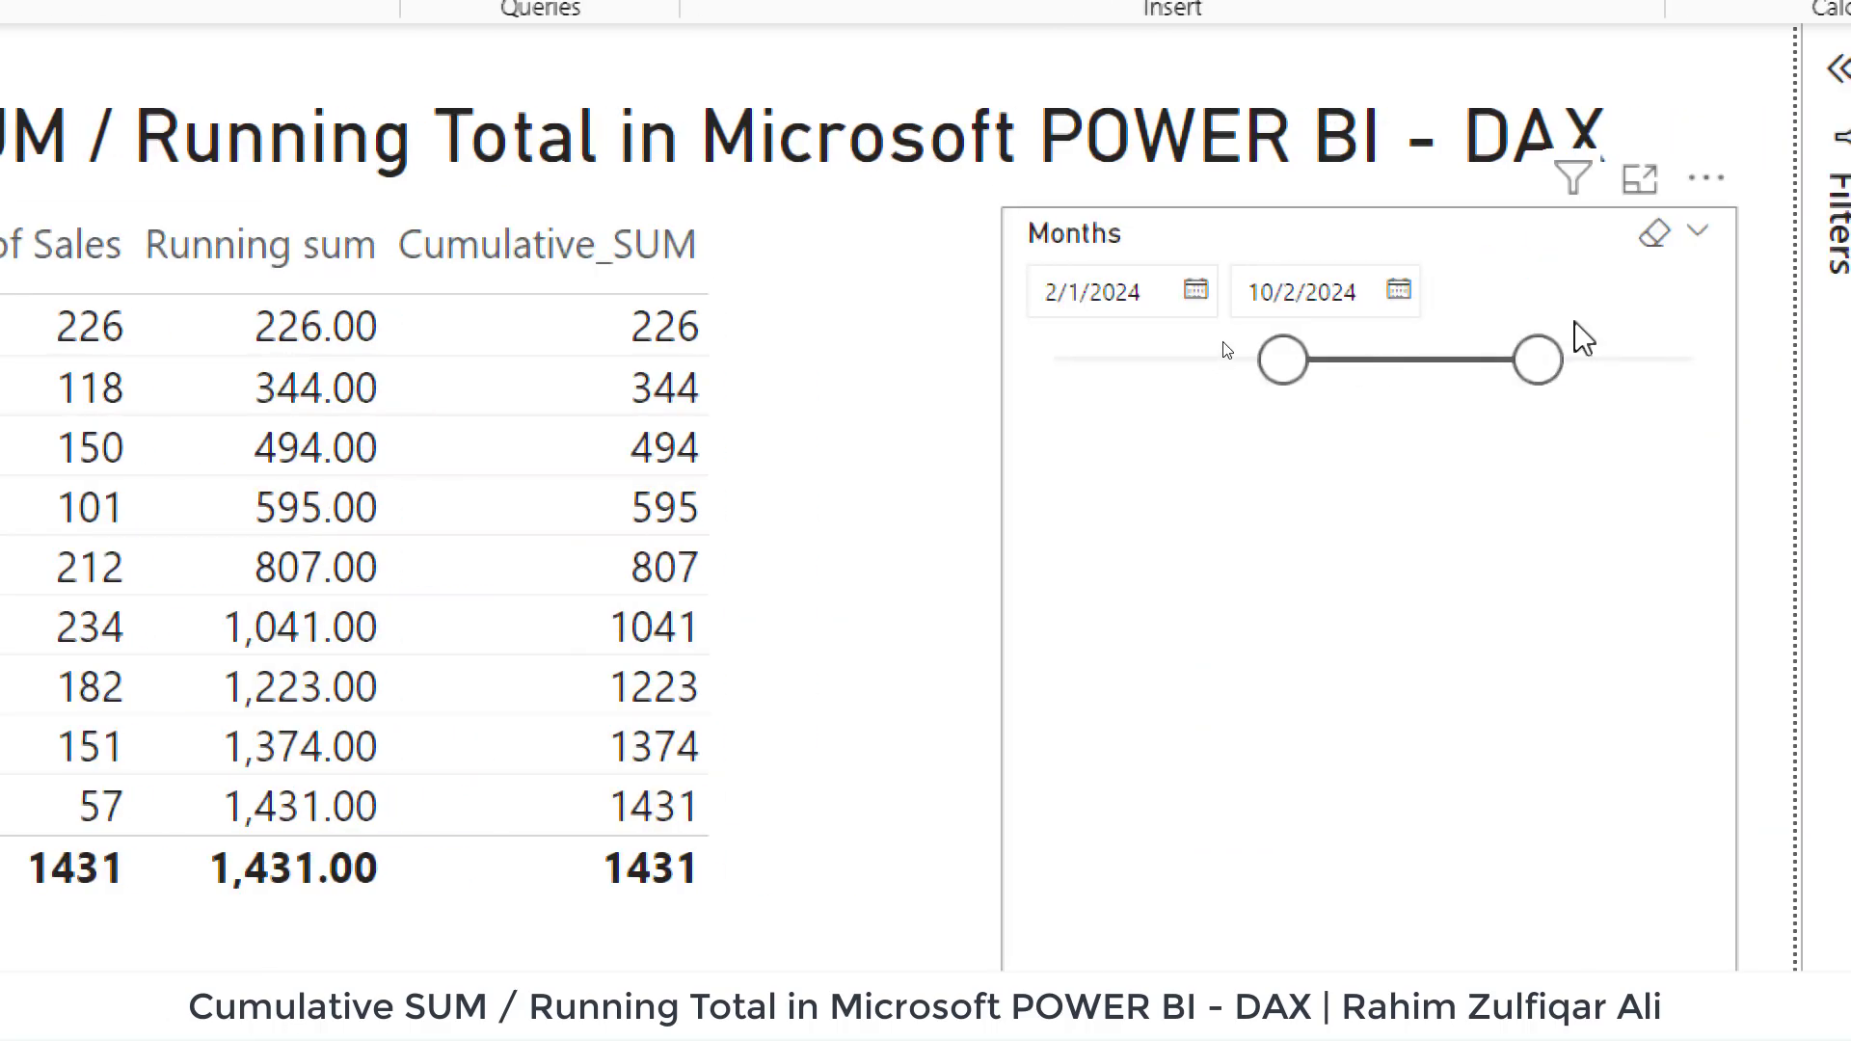
- Extend the Months slicer's end date to 3/1/2025 and open the Cumulative_SUM measure's formula
{"action": "left_click_drag", "start_coordinate": [1540, 363], "coordinate": [1711, 386]}
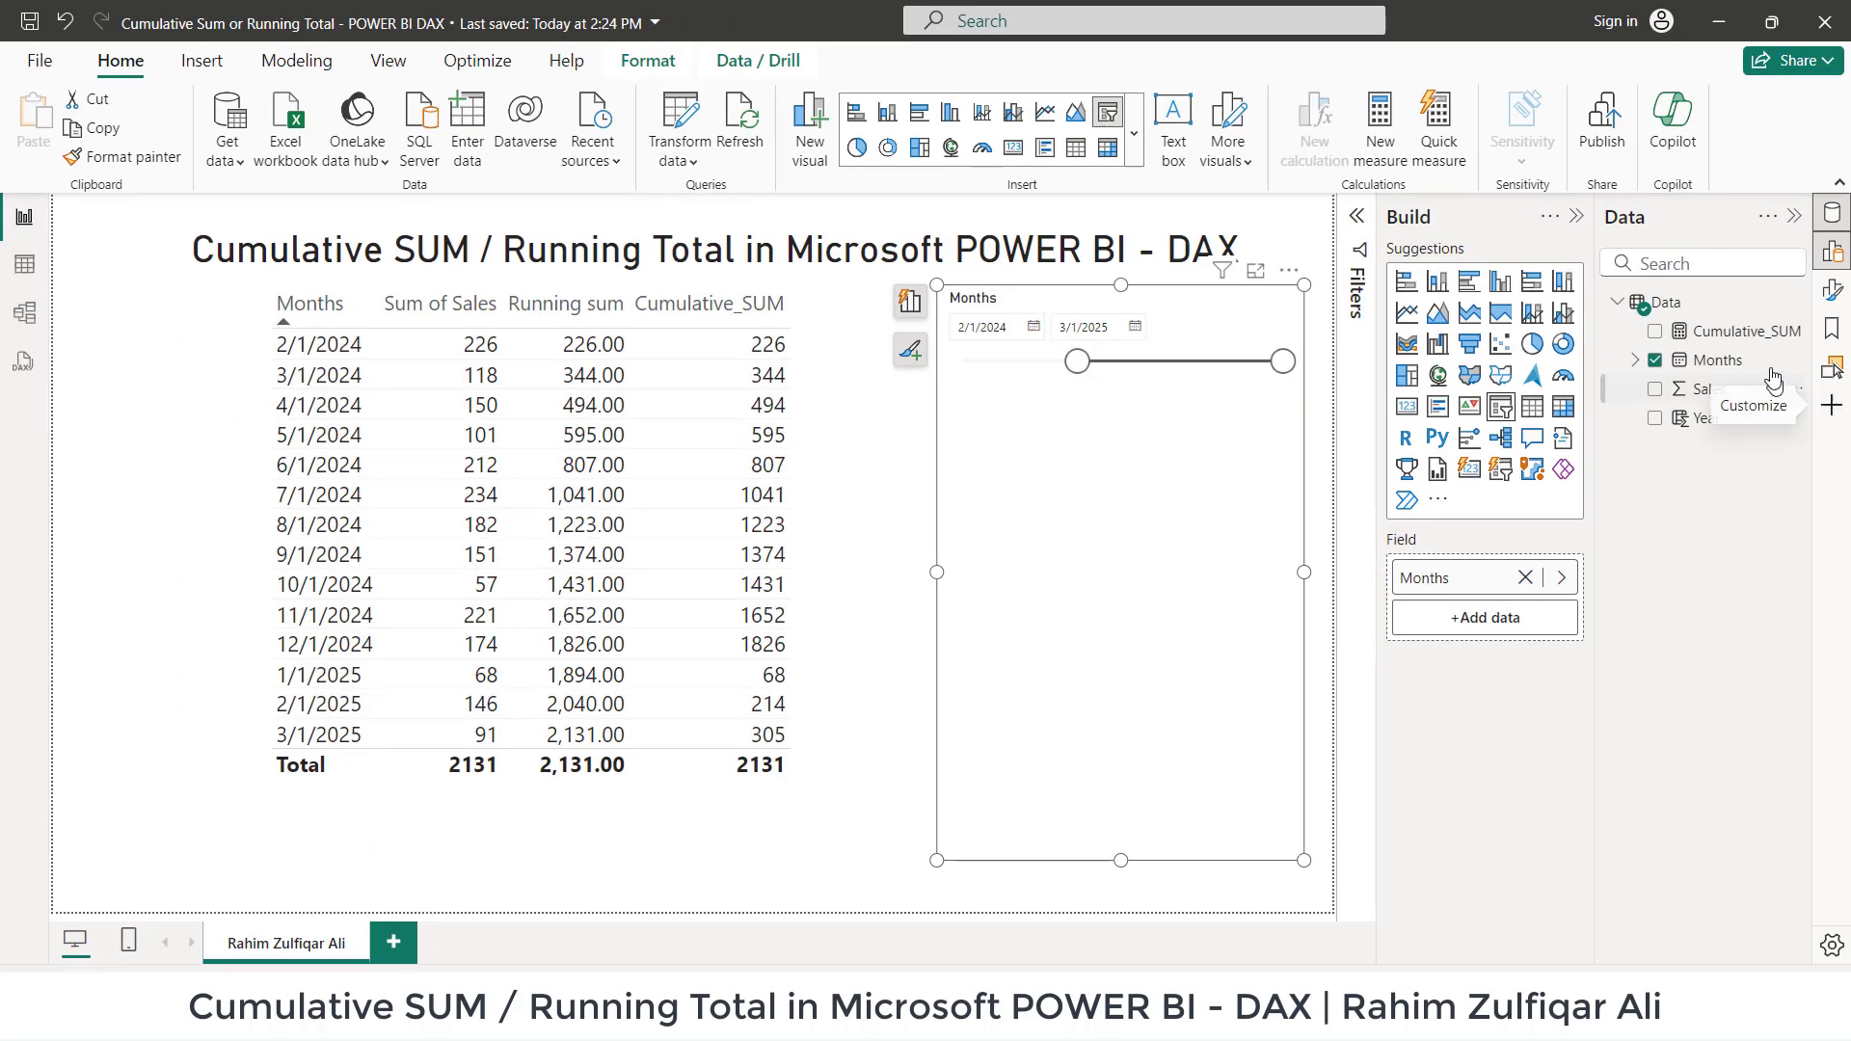
{"action": "left_click", "coordinate": [1749, 332]}
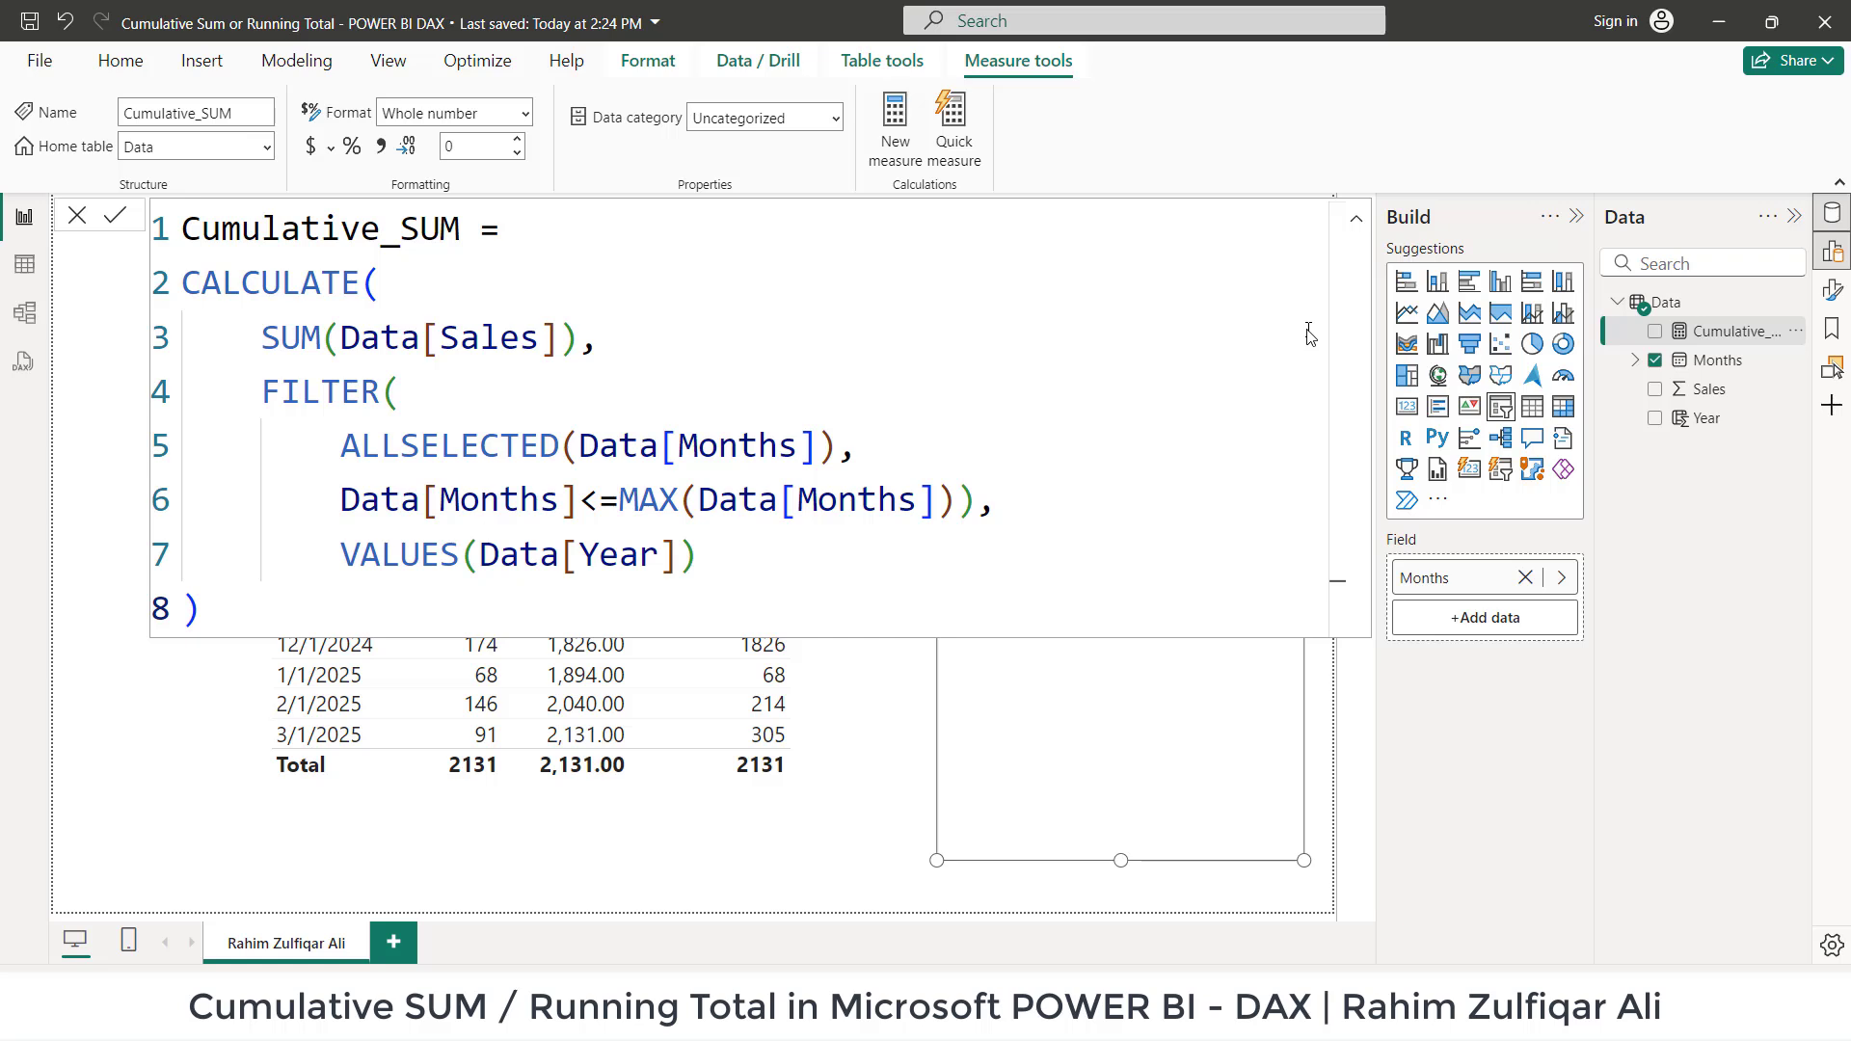
{"action": "left_click", "coordinate": [413, 602]}
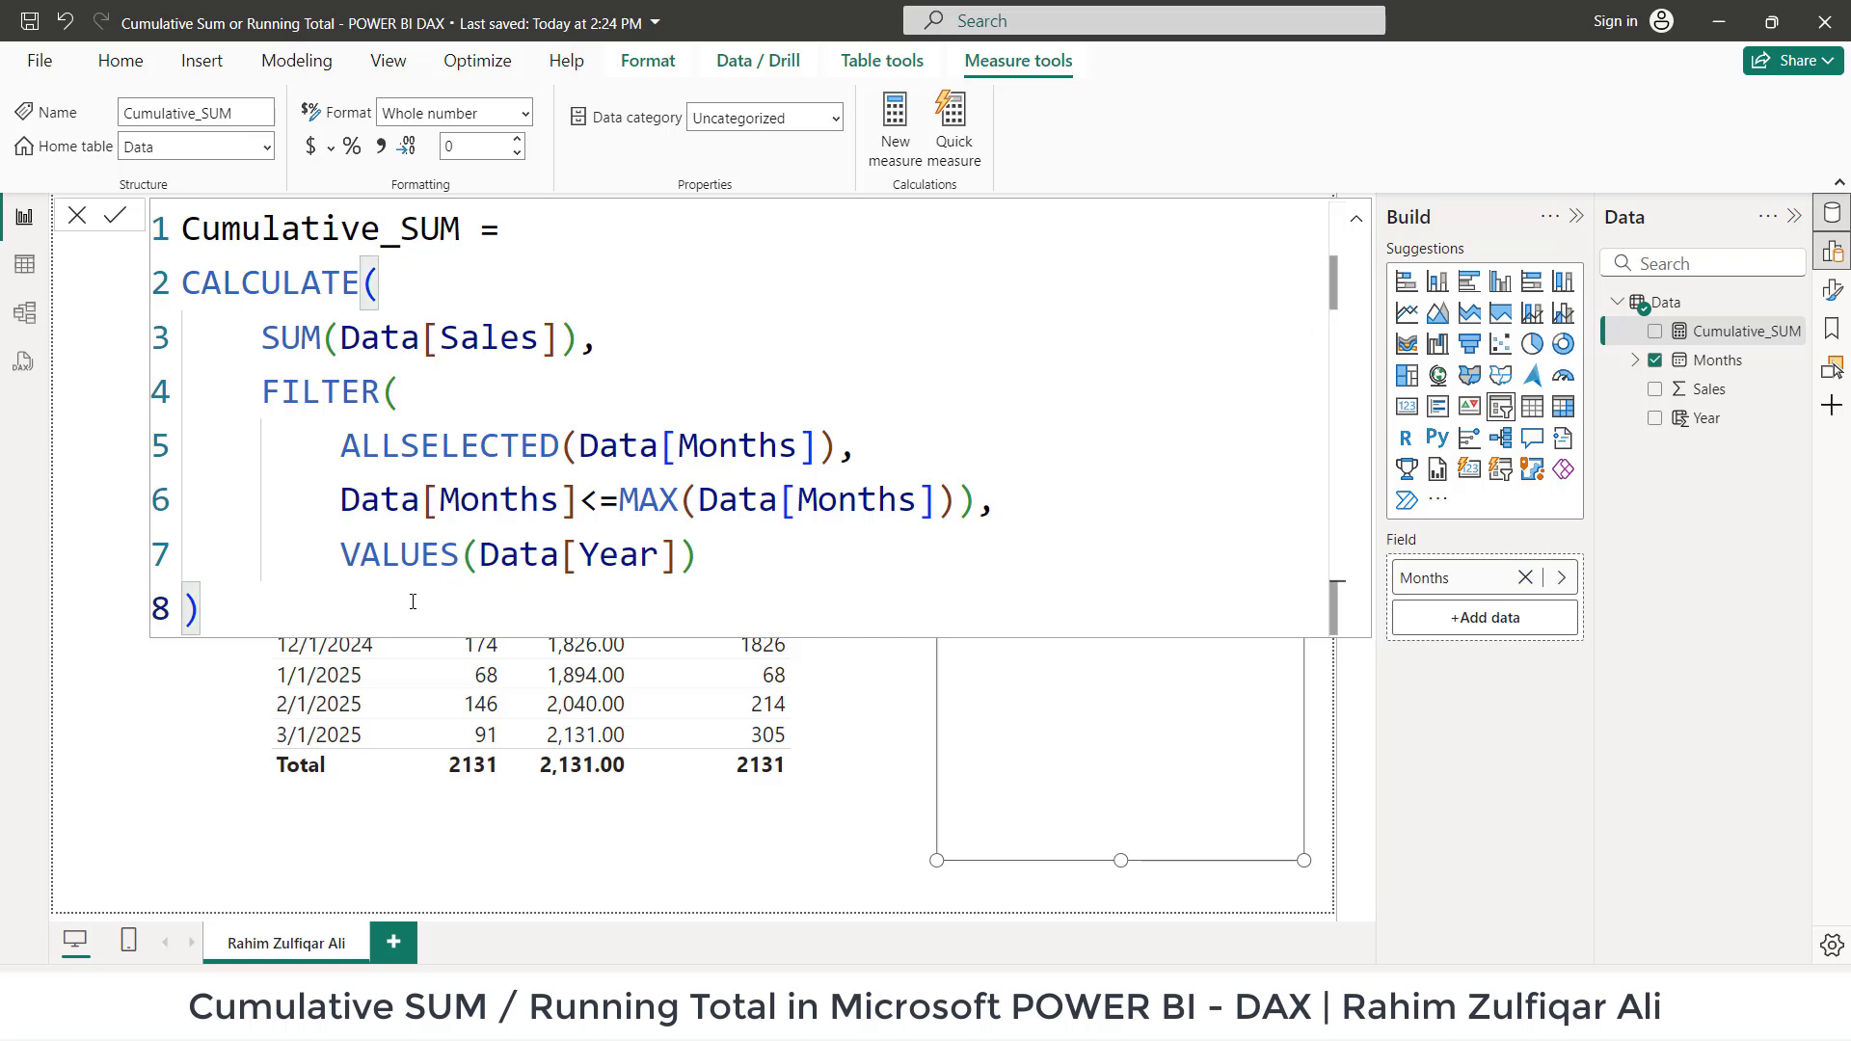